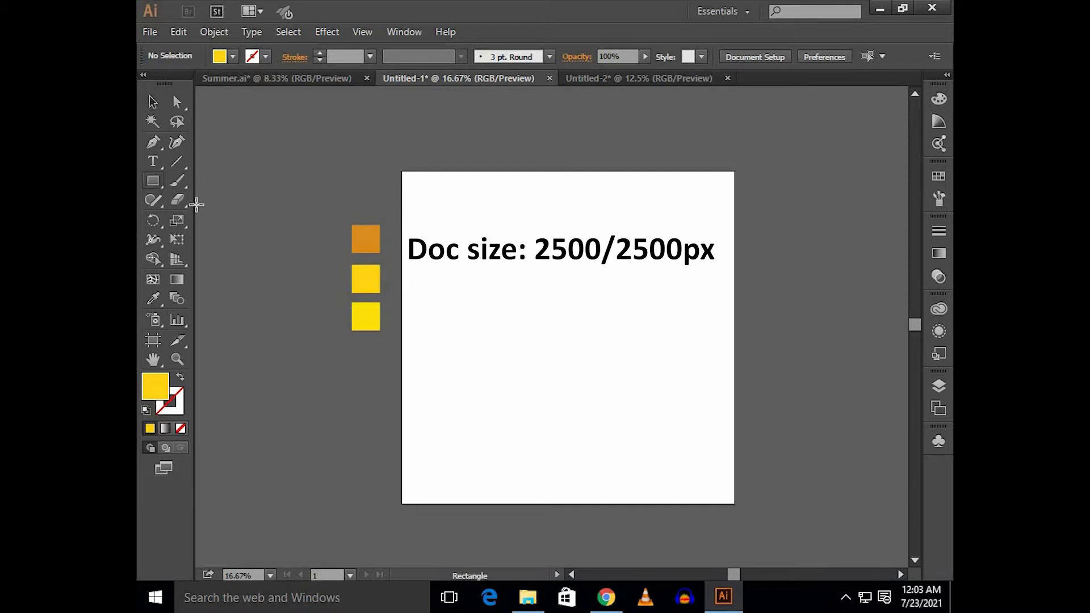
- Draw a 2500 × 2500 px golden yellow square and position it so it covers the whole artboard
click(503, 273)
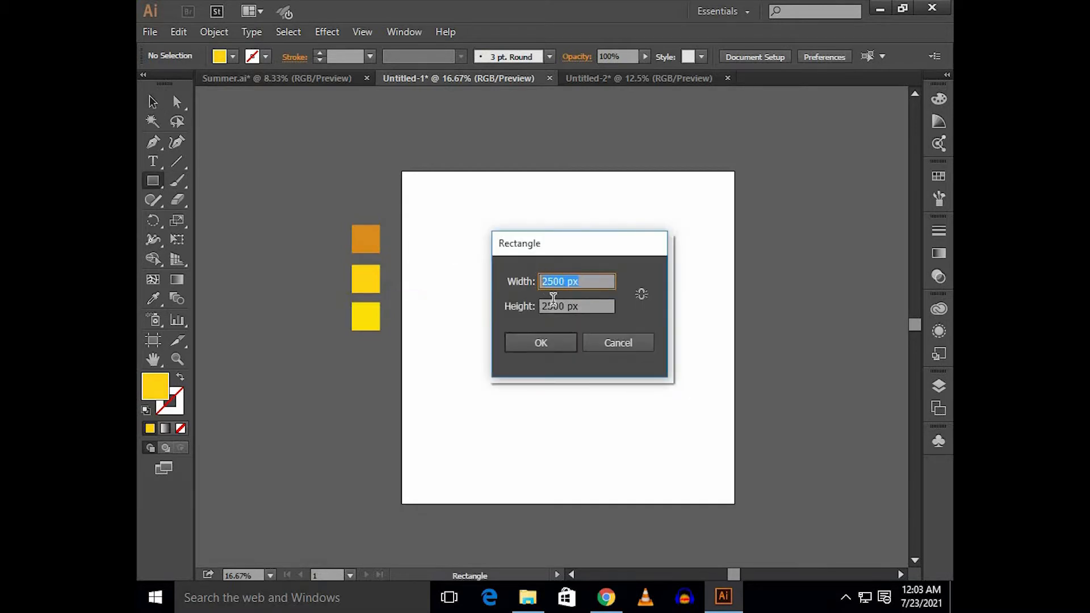
click(529, 340)
key(v)
drag(554, 337, 449, 229)
key(i)
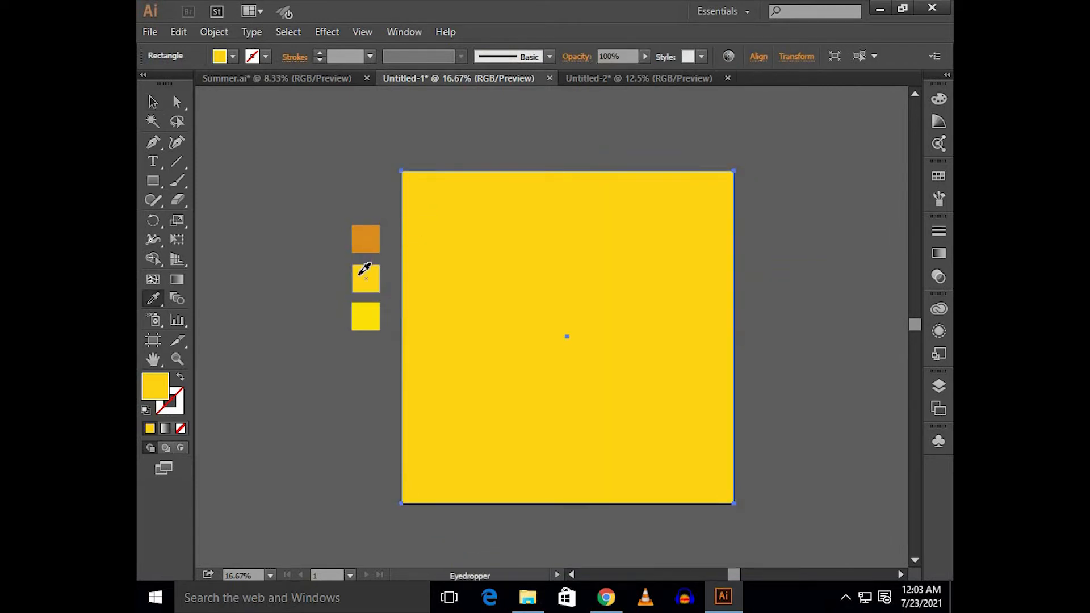
key(v)
click(347, 222)
click(481, 215)
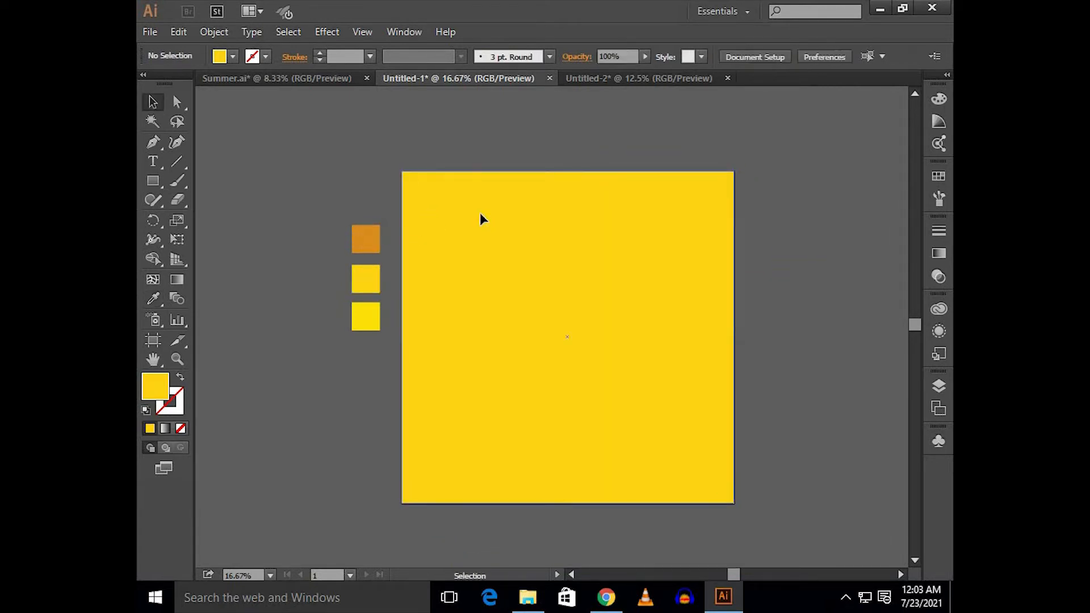
- Duplicate the yellow square in place on top and fill the copy with the orange swatch's colour
key(ctrl+c)
key(ctrl+f)
click(392, 209)
click(425, 207)
key(i)
click(378, 227)
key(v)
click(391, 209)
click(440, 227)
- Apply a linear gradient to the orange square, replacing its white and black stops with orange ones
key(ctrl+minus)
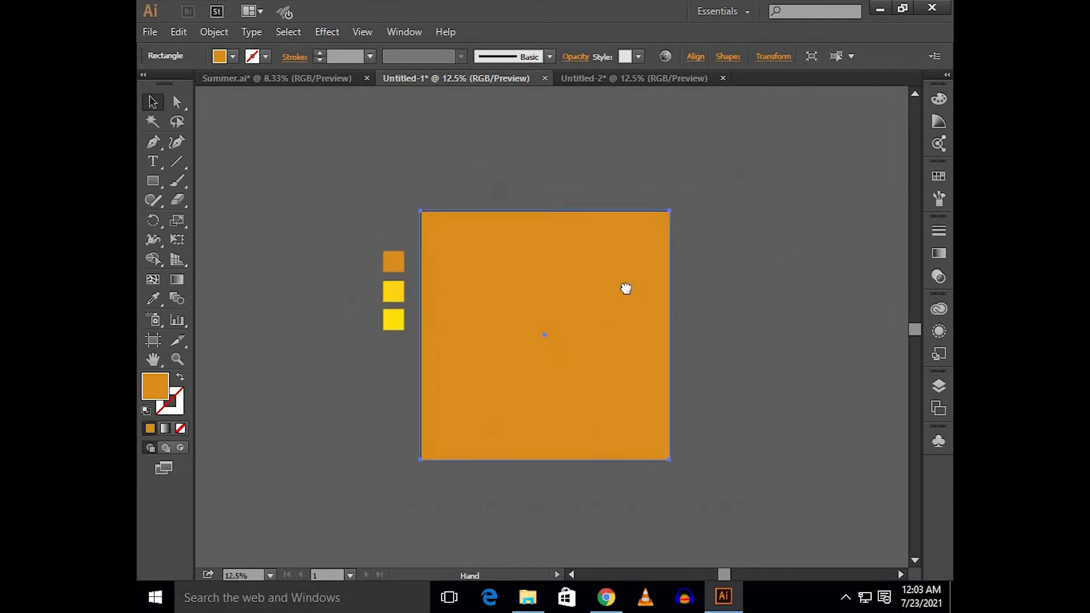
drag(625, 288, 499, 288)
click(938, 253)
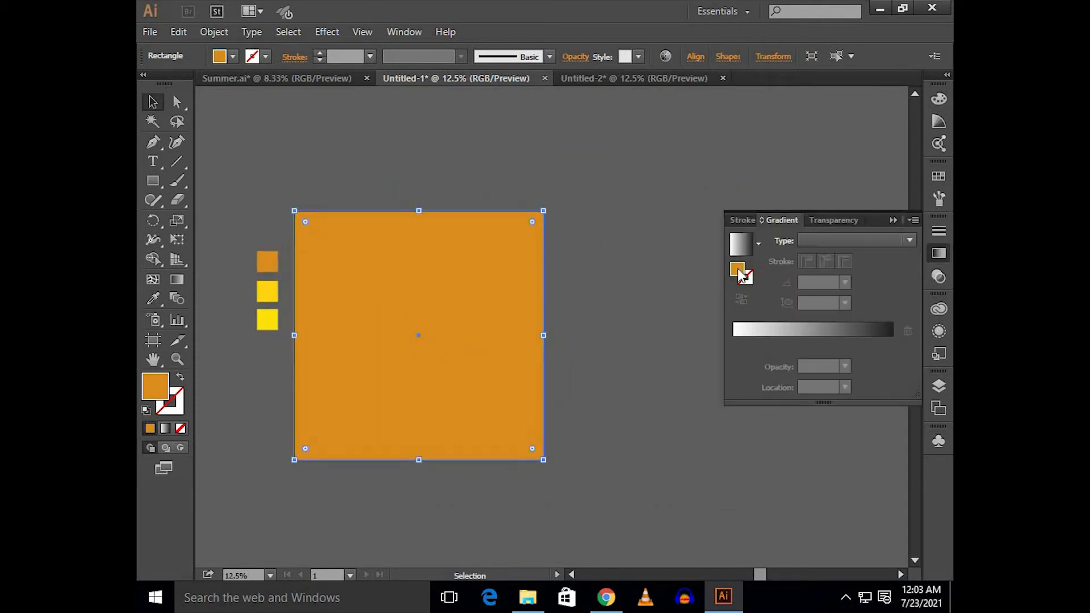
click(755, 330)
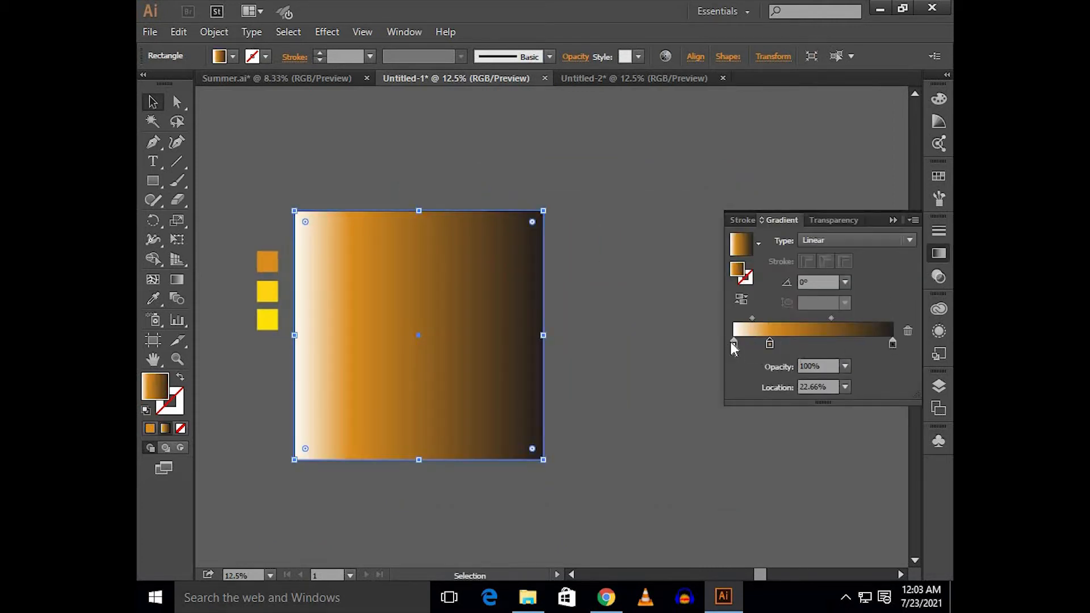
click(761, 343)
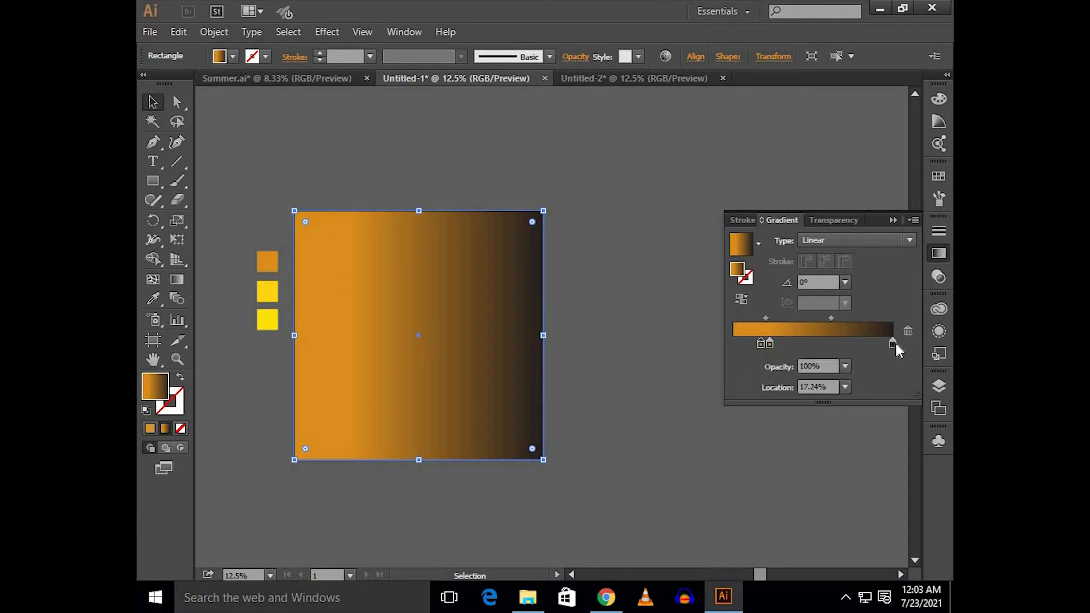
drag(892, 344, 855, 377)
click(767, 344)
drag(770, 344, 817, 343)
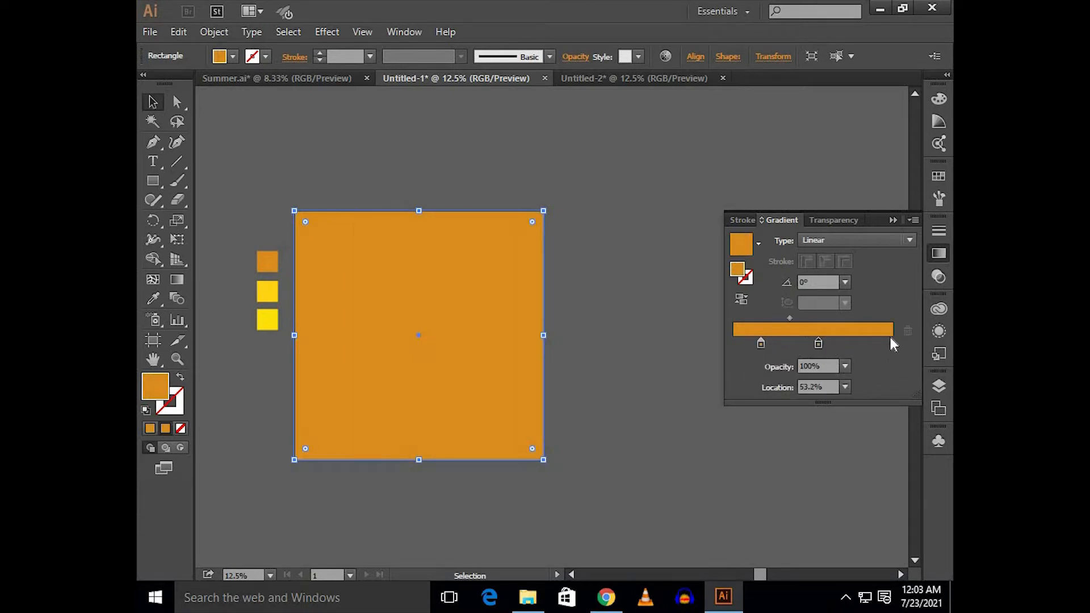
- Spread the two orange stops to the ends of the gradient and set the starting stop's opacity to 0%
drag(717, 350, 721, 349)
click(845, 366)
click(851, 377)
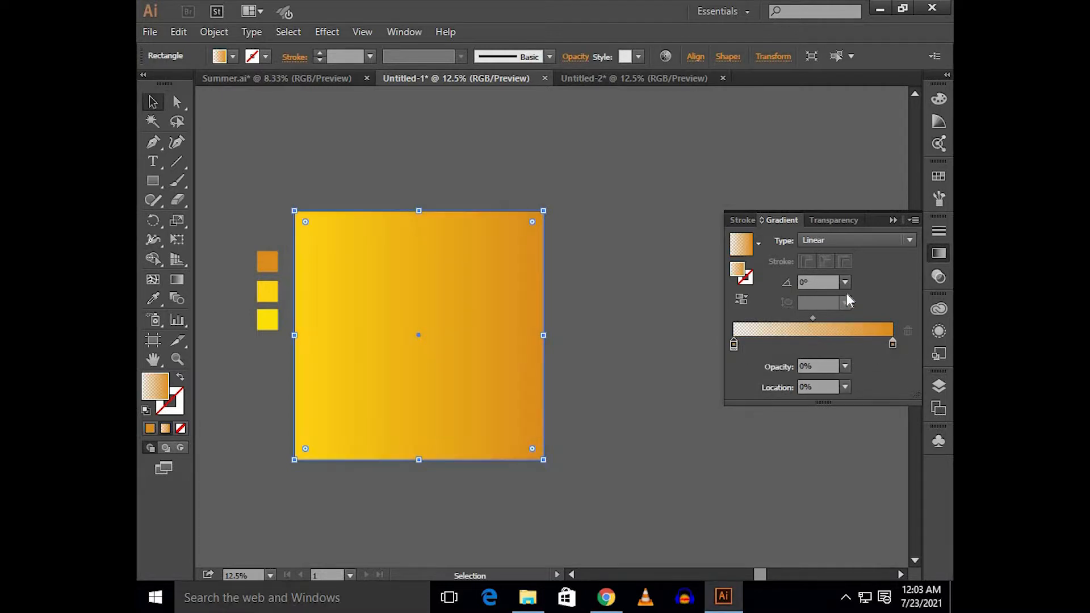
- Change the orange square's gradient to Radial and move its midpoint to about 76%
click(866, 244)
click(868, 271)
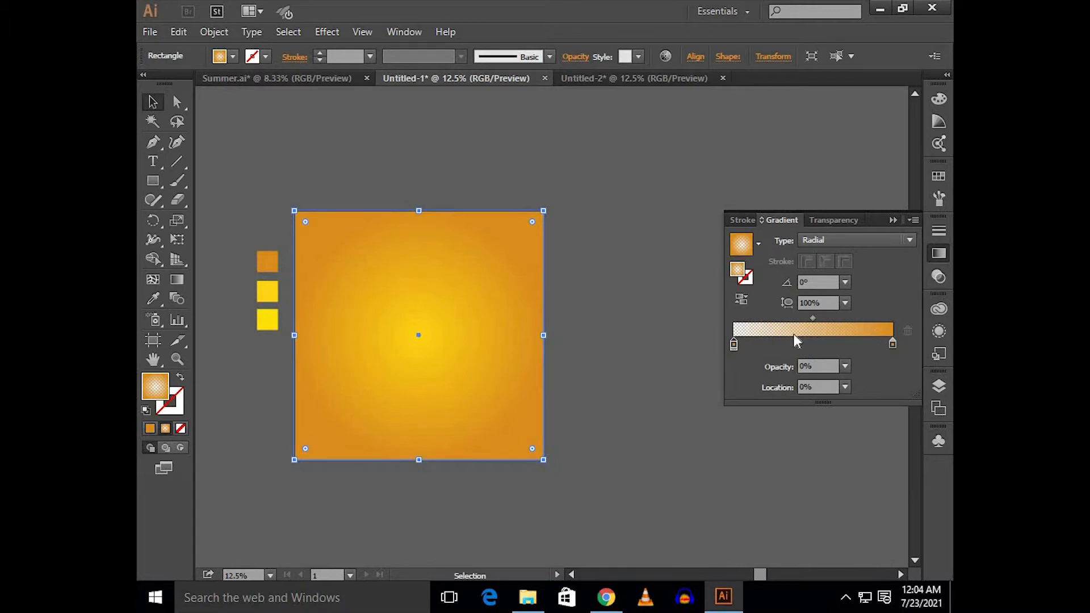
drag(816, 318, 854, 317)
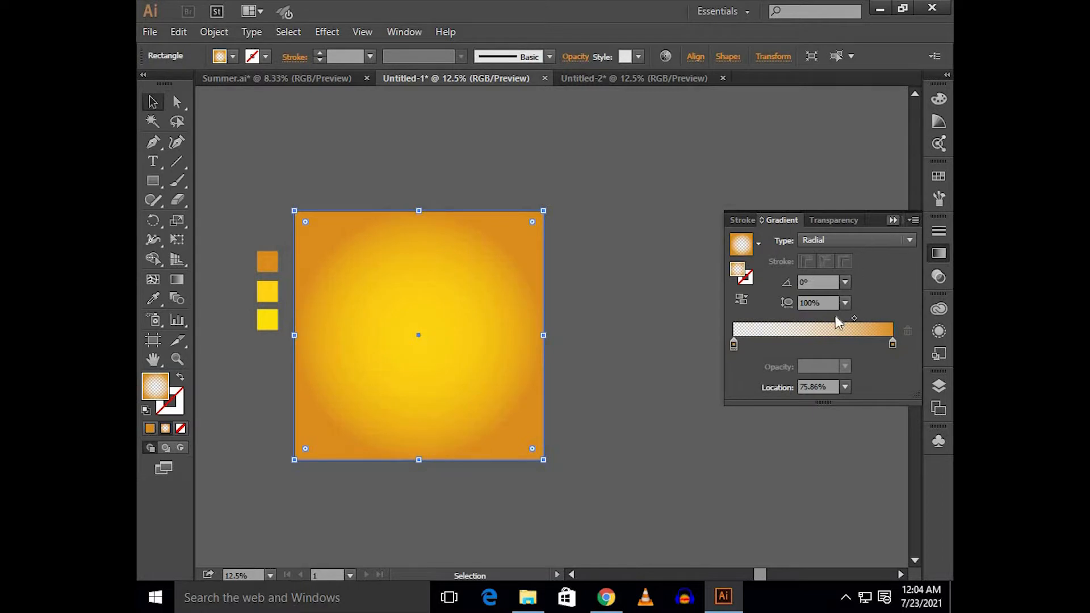
click(895, 222)
- Enlarge the radial gradient with the Gradient tool so its circle extends beyond the square's corners
key(space)
drag(771, 251, 898, 256)
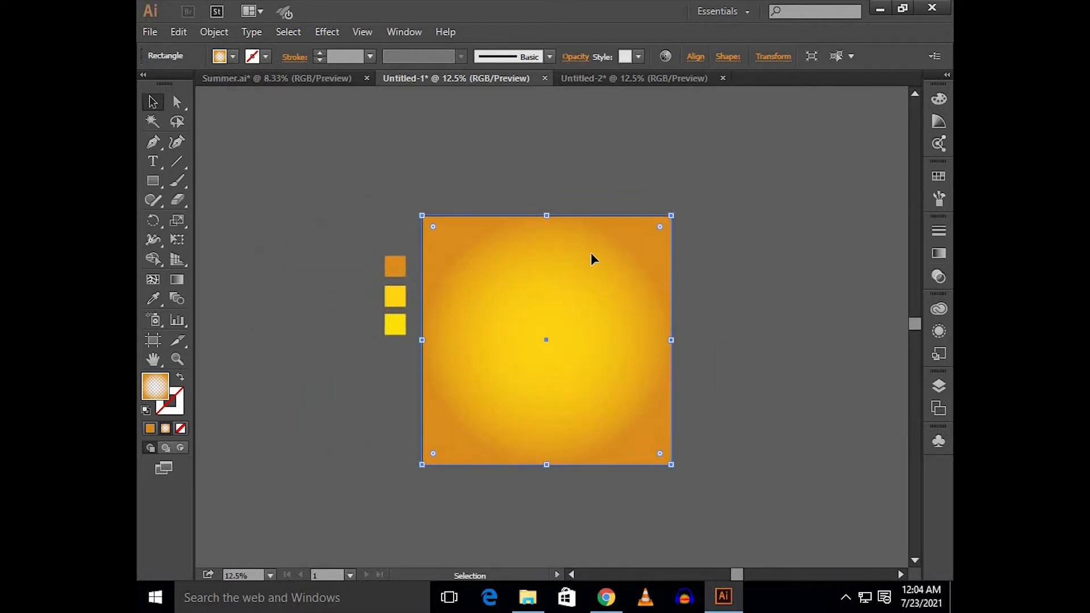
click(187, 282)
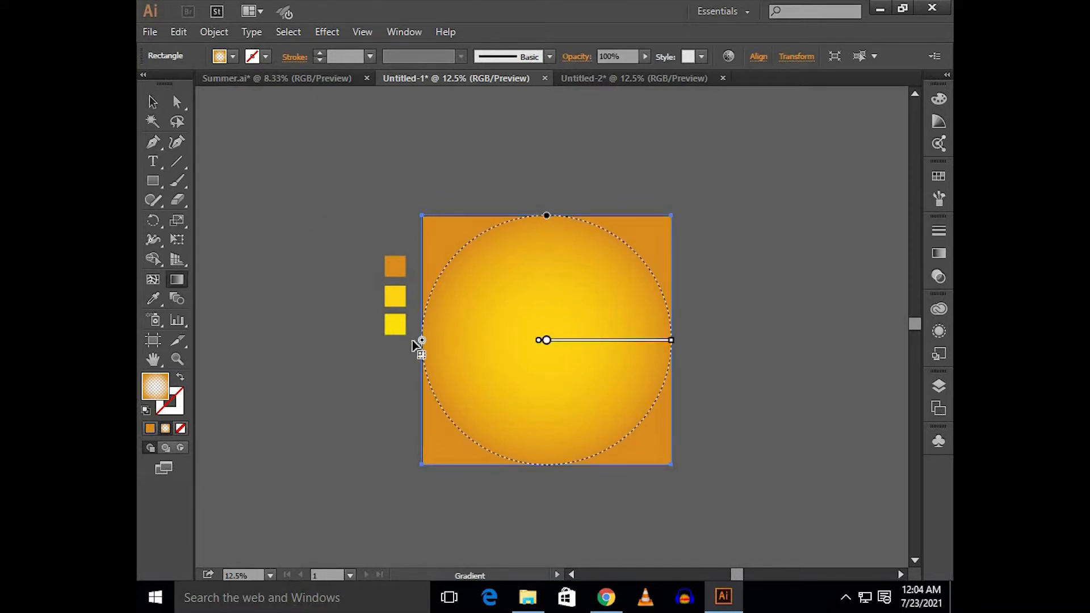
drag(380, 346, 356, 348)
key(space)
drag(526, 354, 453, 355)
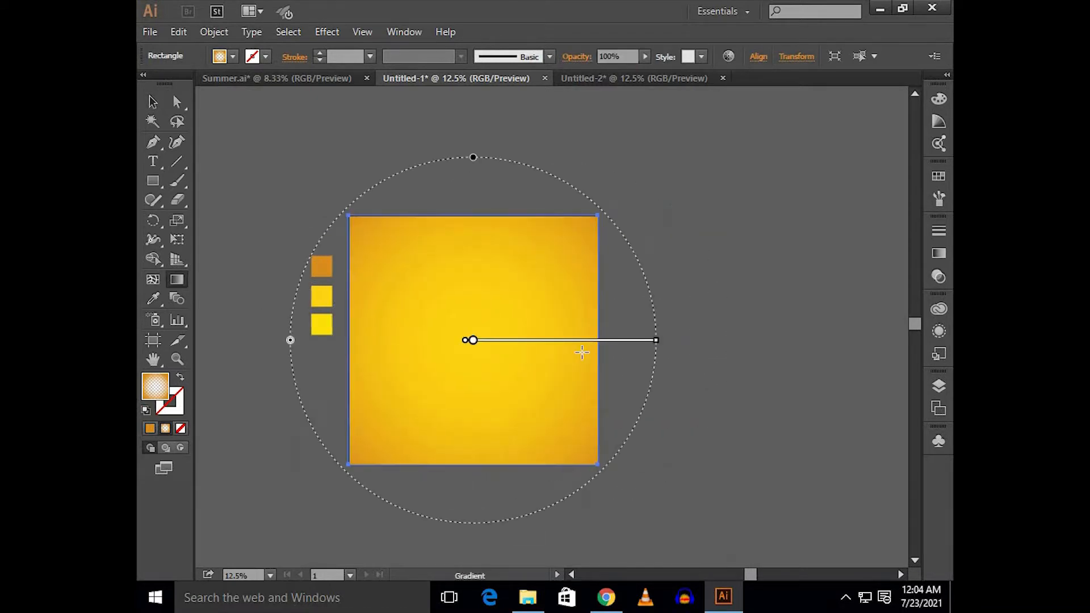
- Shift the radial gradient's midpoint closer to the transparent stop so the orange edges reach further inward
key(v)
double_click(943, 253)
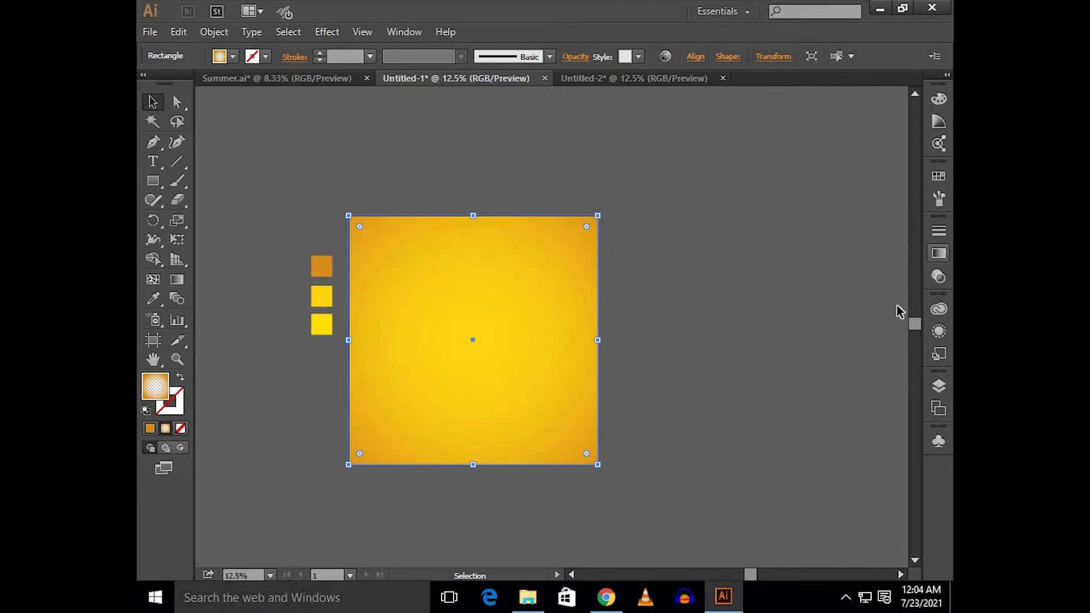
click(943, 255)
drag(842, 319, 833, 320)
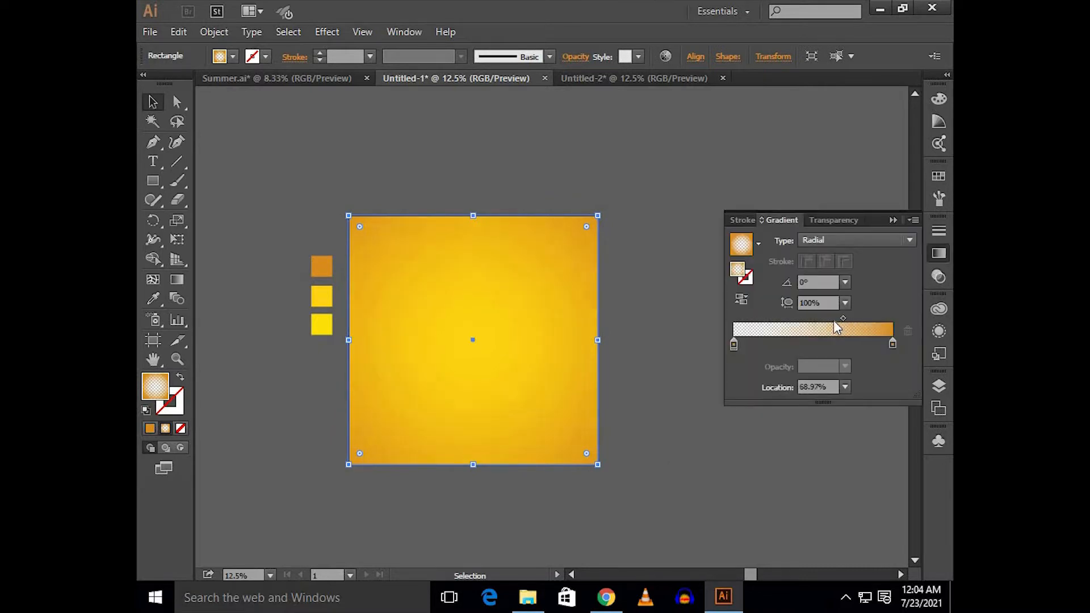
click(891, 343)
drag(882, 346, 829, 319)
click(691, 272)
drag(691, 273, 751, 272)
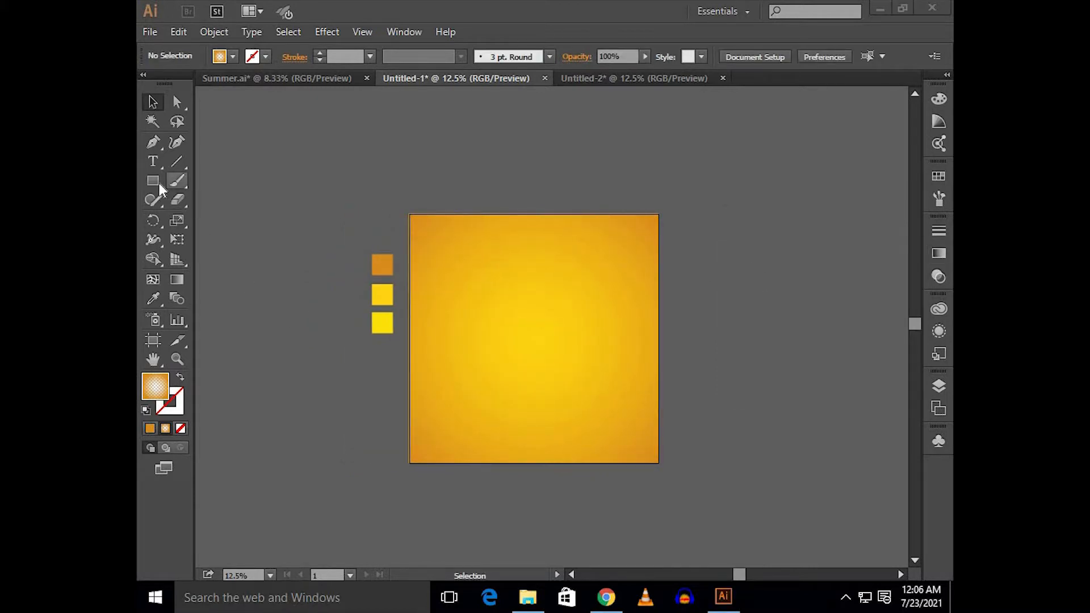
drag(158, 183, 212, 219)
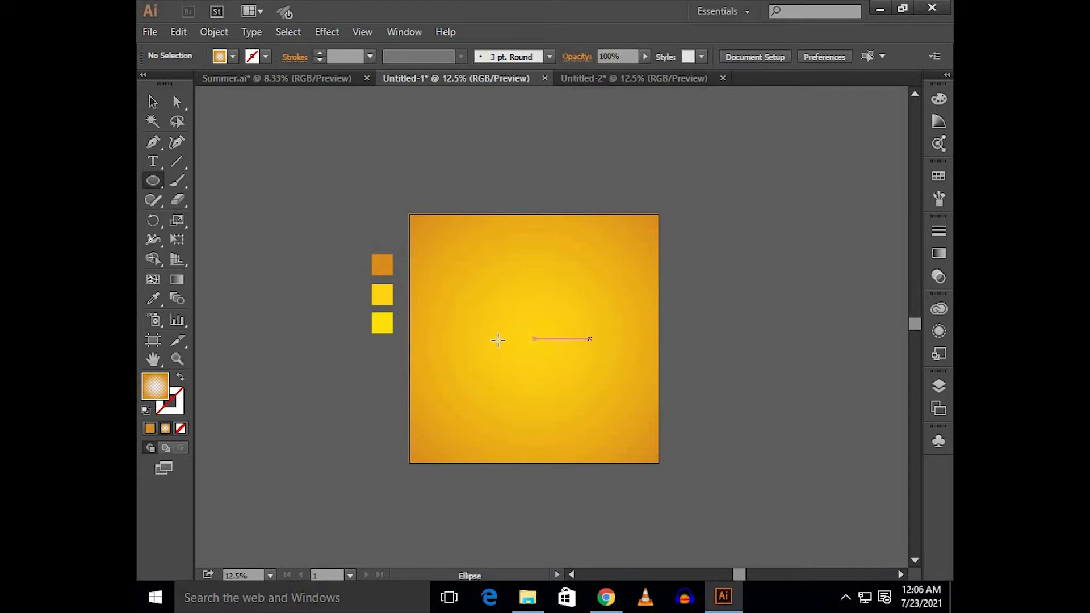
drag(498, 339, 590, 339)
scroll(718, 357, up, 1)
scroll(724, 358, up, 1)
drag(730, 358, 697, 353)
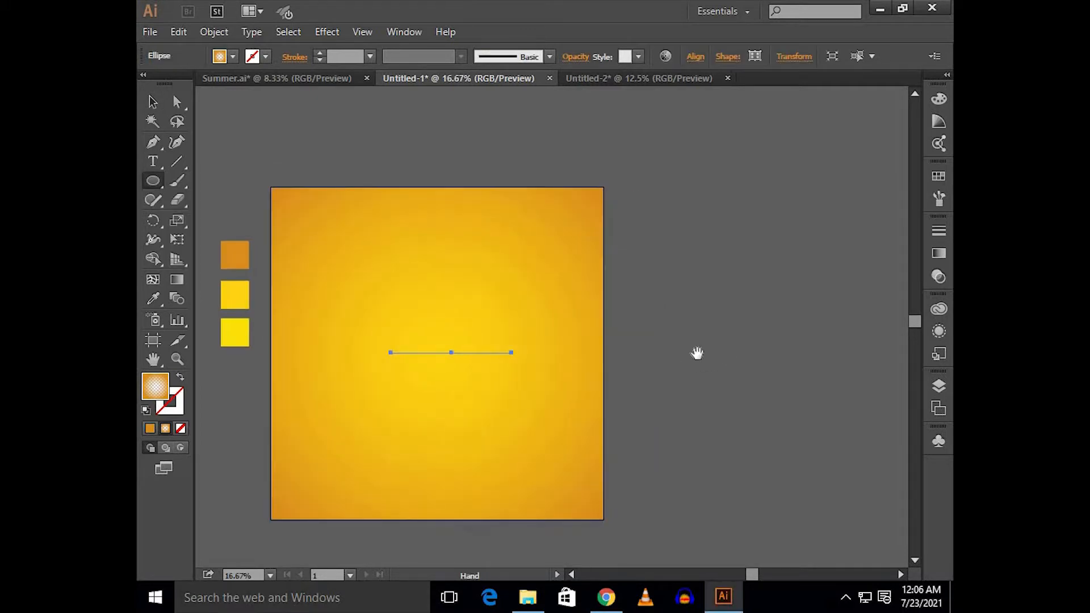
key(v)
click(614, 367)
click(500, 354)
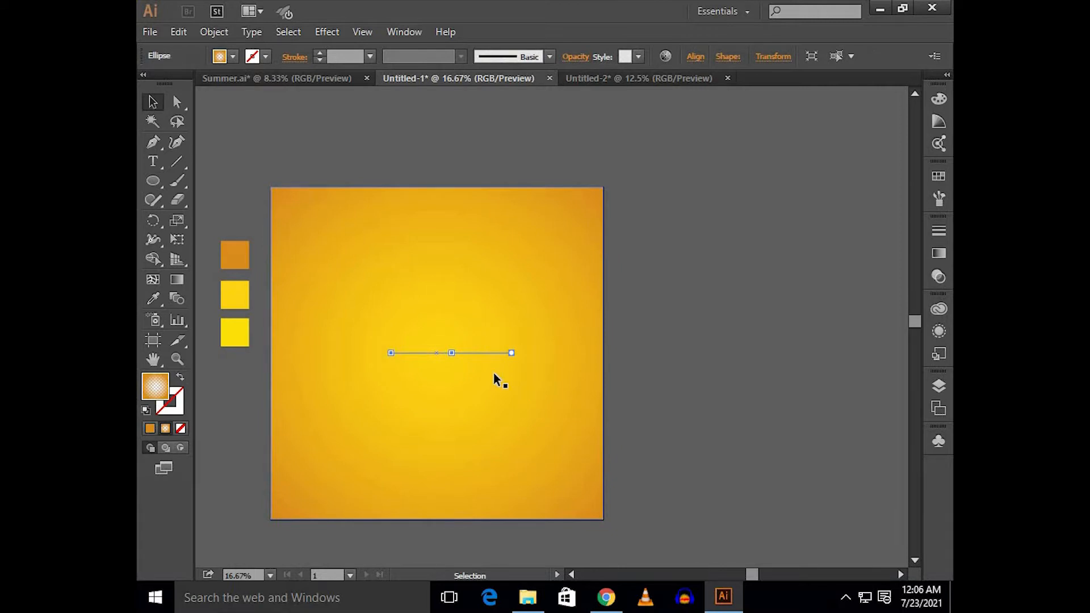
key(Delete)
- Draw a circle about 1188 px wide beside the artboard and fill it with the bright yellow swatch's colour
click(152, 180)
scroll(664, 318, right, 2)
drag(670, 257, 779, 416)
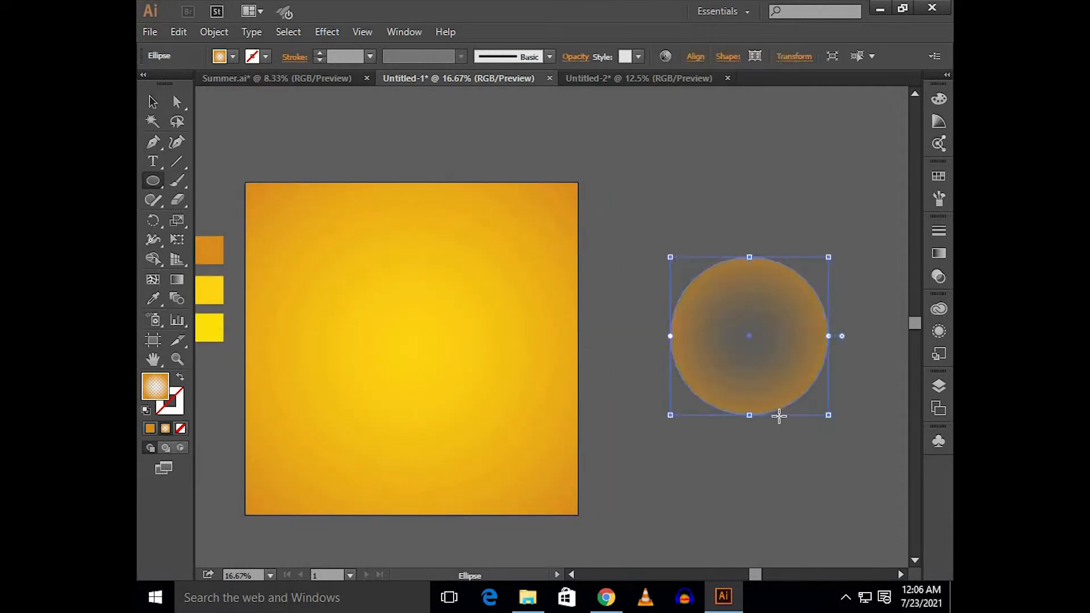
click(209, 327)
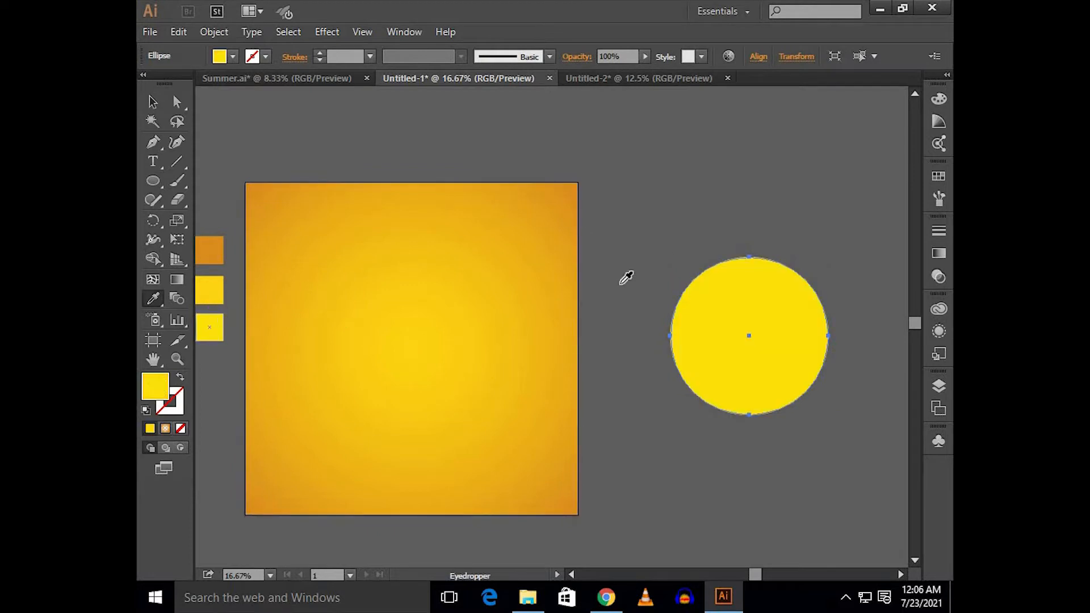
key(v)
click(683, 227)
drag(747, 215, 544, 214)
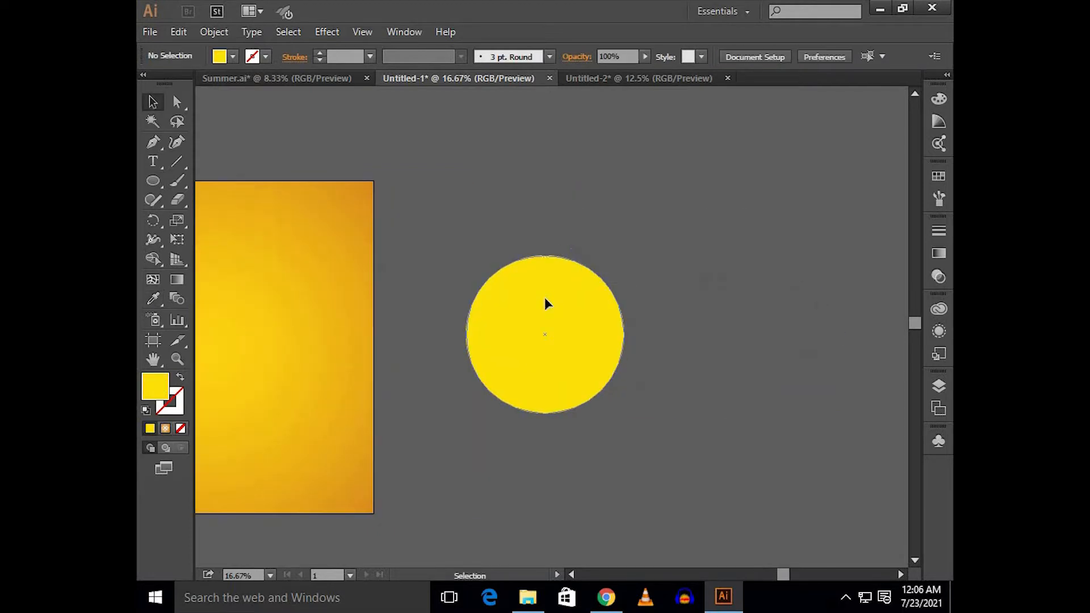
- Apply a Gaussian Blur with a 25 pixel radius to the yellow circle
click(543, 297)
scroll(544, 297, up, 2)
scroll(538, 180, down, 1)
click(321, 34)
mouse_move(380, 299)
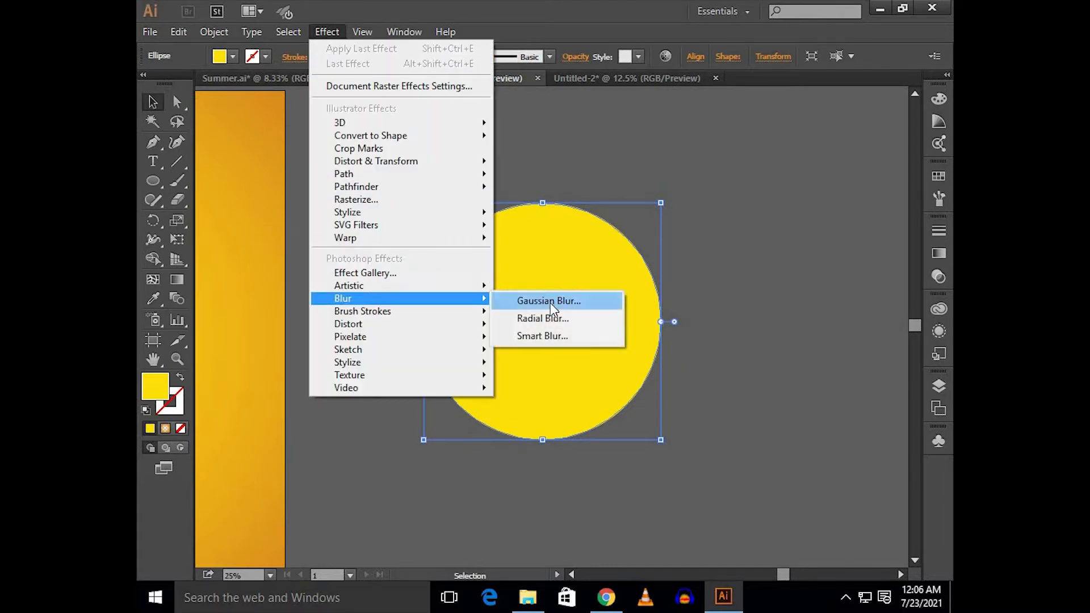
click(550, 302)
click(685, 255)
click(825, 219)
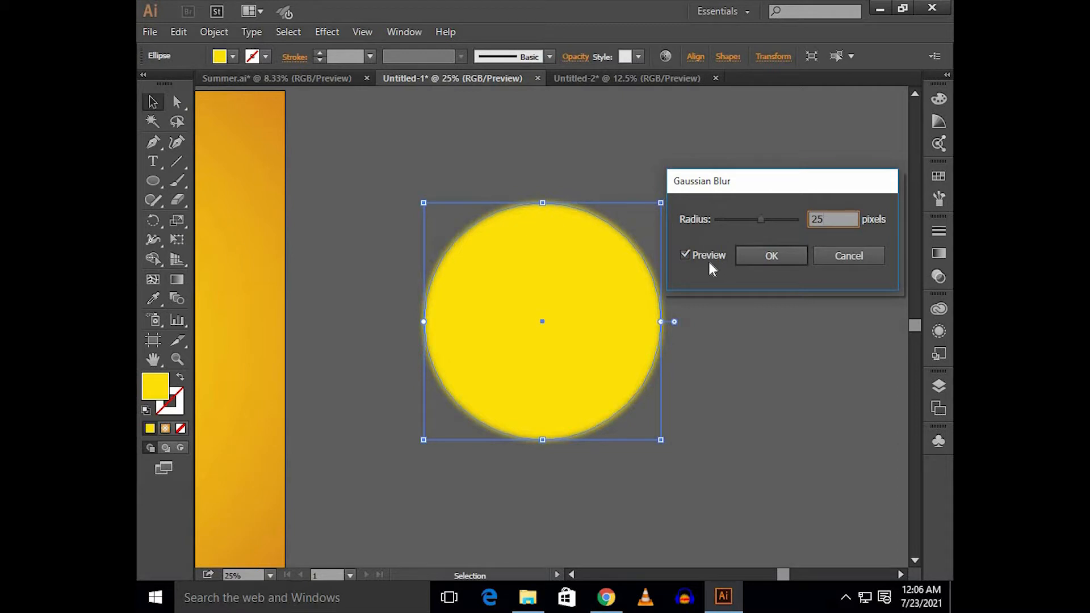
click(772, 258)
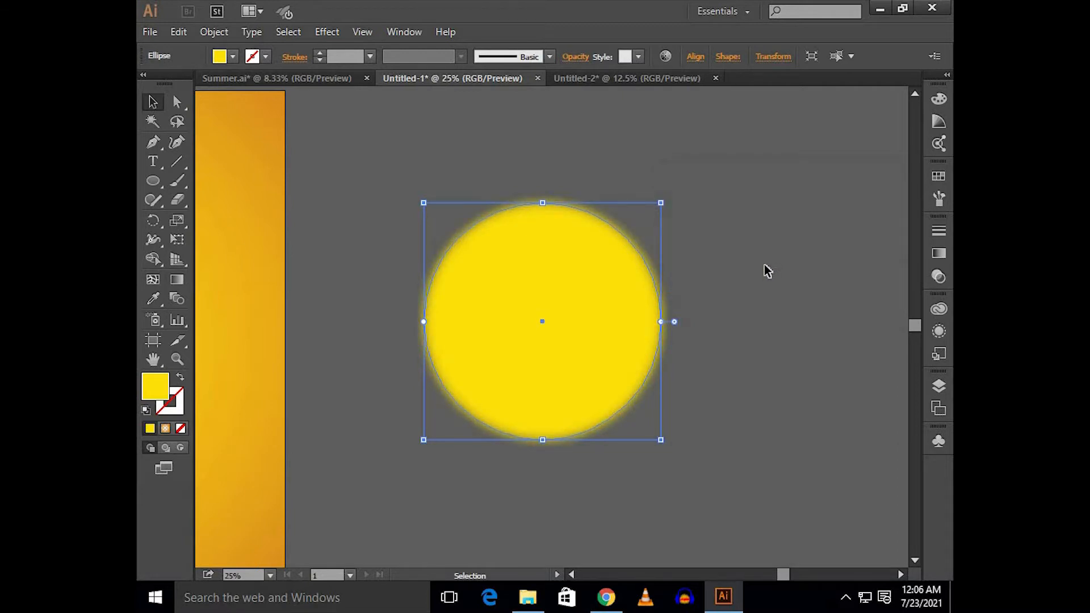
- Duplicate the blurred yellow circle and place the copy beside it, away from the artboard
click(763, 276)
key(space)
drag(746, 284, 685, 303)
click(541, 294)
key(space)
drag(514, 307, 798, 313)
scroll(703, 275, right, 2)
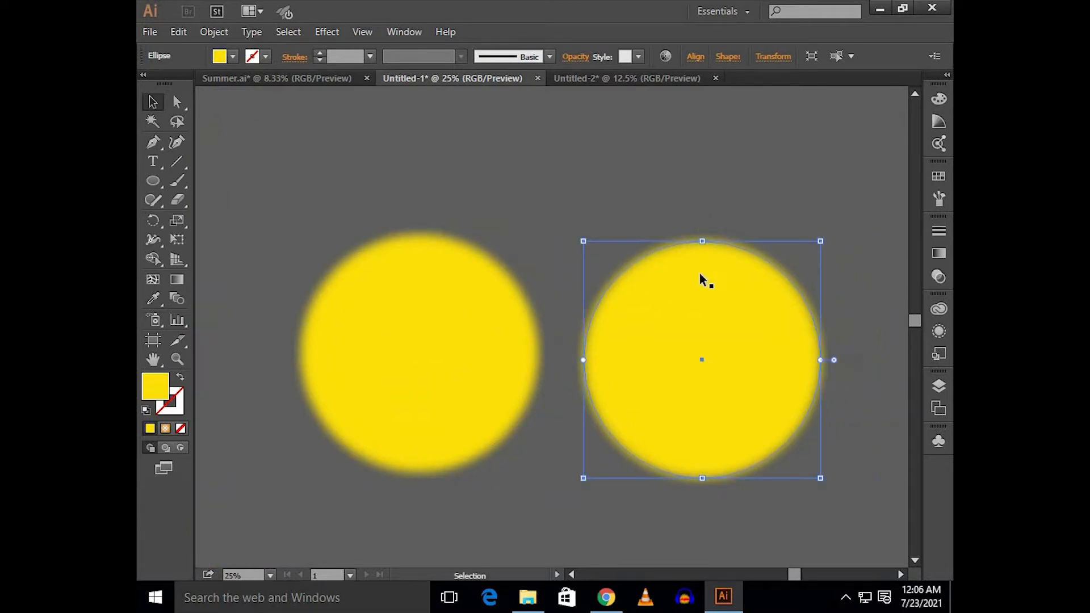
- Recolour the duplicate circle with the orange swatch's colour
key(i)
scroll(678, 281, down, 2)
key(space)
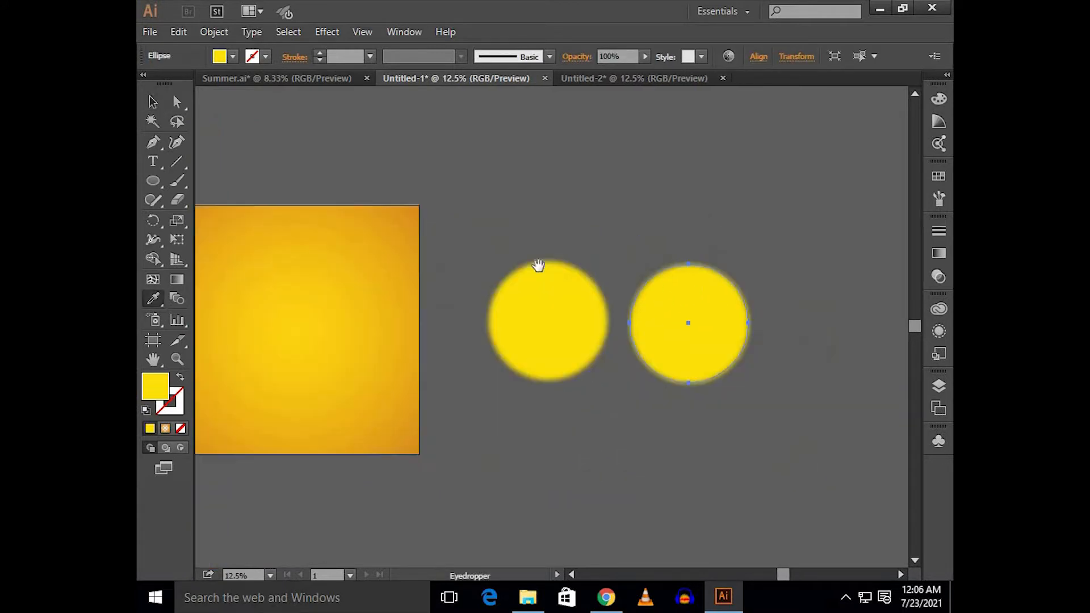
drag(538, 265, 710, 260)
click(320, 255)
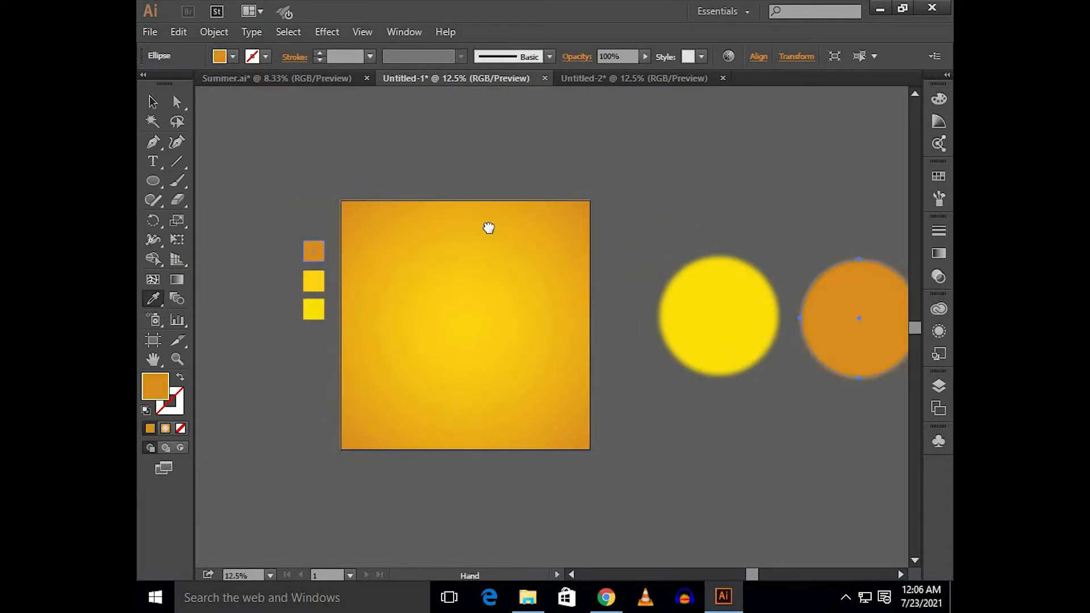
scroll(596, 261, right, 3)
scroll(605, 245, up, 1)
scroll(605, 246, left, 2)
key(v)
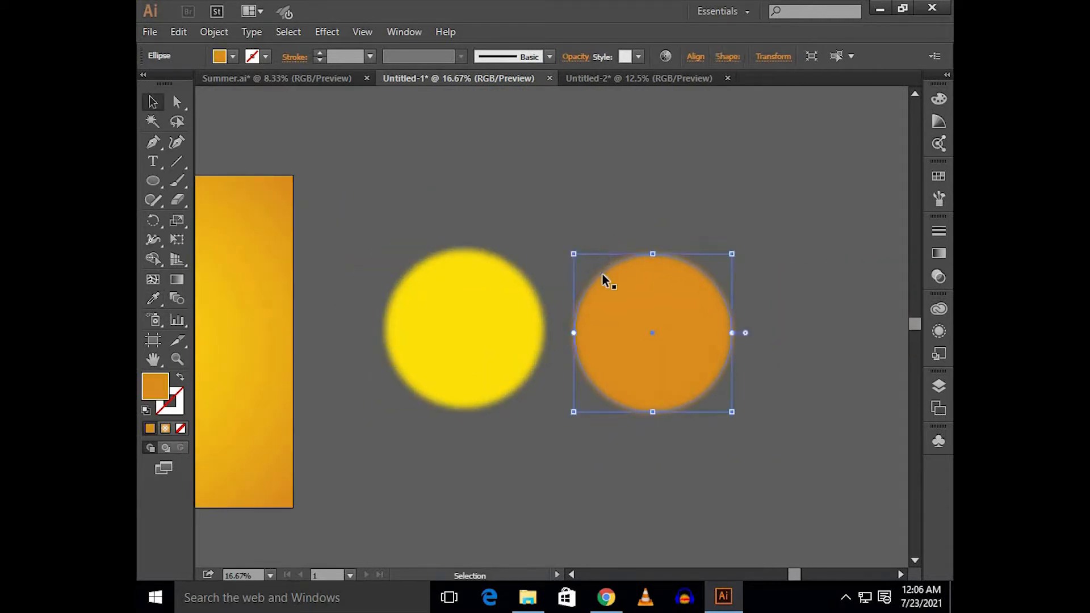
- Remove the Gaussian Blur effect from the orange circle
scroll(601, 276, up, 1)
click(602, 277)
scroll(601, 278, up, 1)
key(alt)
scroll(605, 284, up, 1)
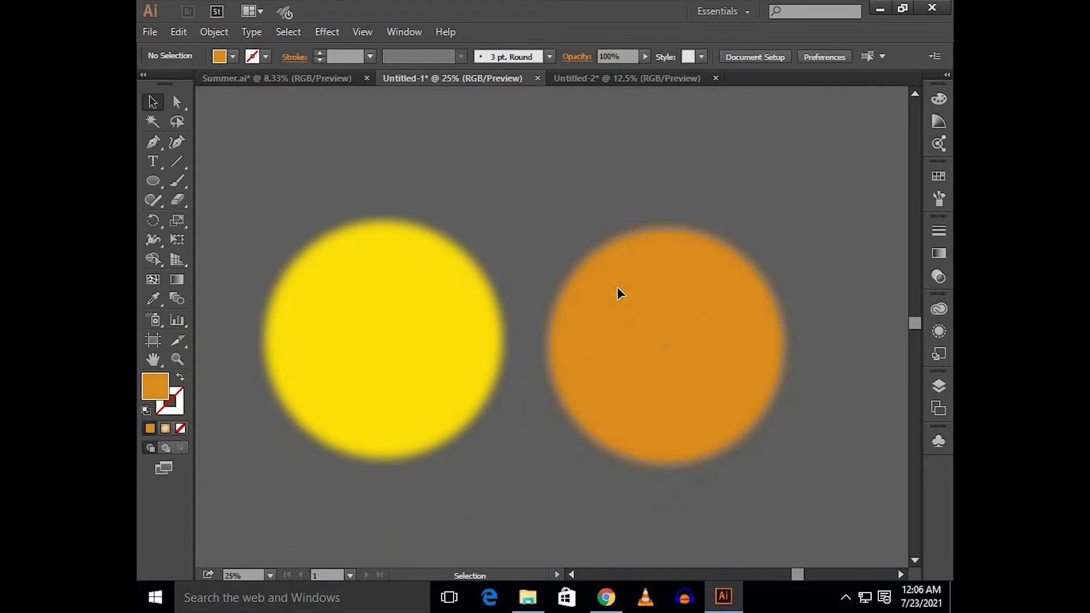
click(616, 292)
click(941, 331)
scroll(854, 361, down, 2)
click(837, 373)
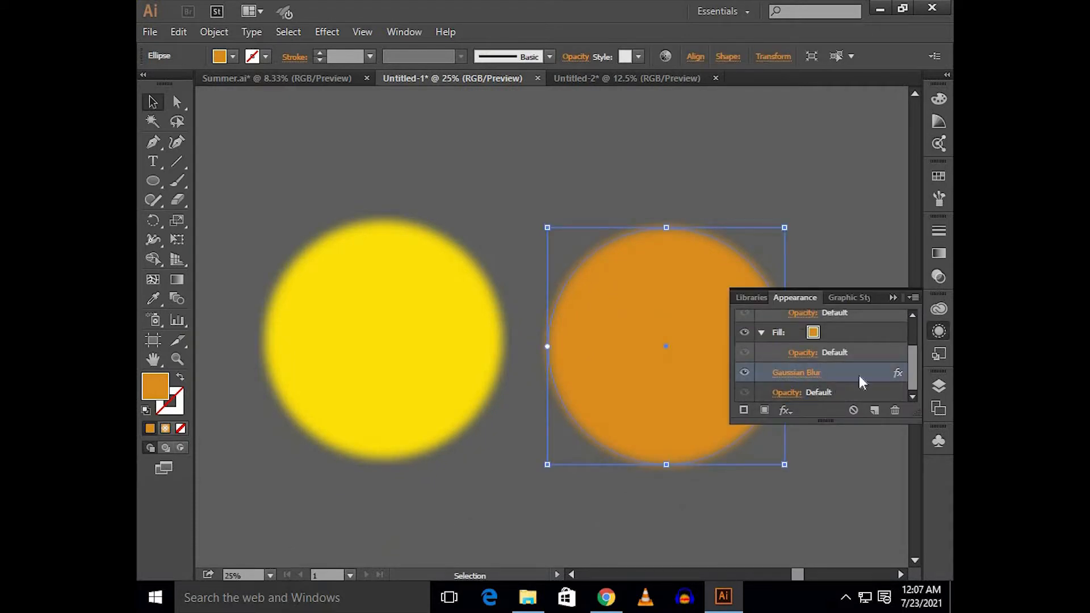
click(895, 410)
click(892, 298)
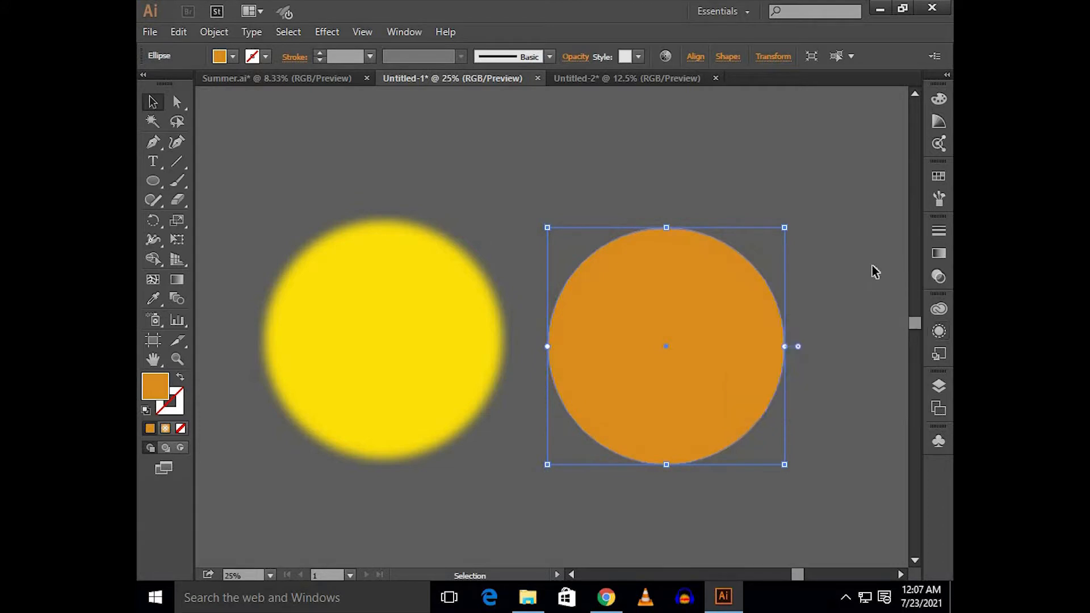
- Align the blurred yellow circle and the orange circle to each other on their horizontal and vertical centres
click(872, 265)
key(space)
drag(839, 270, 891, 261)
click(754, 287)
shift+click(469, 276)
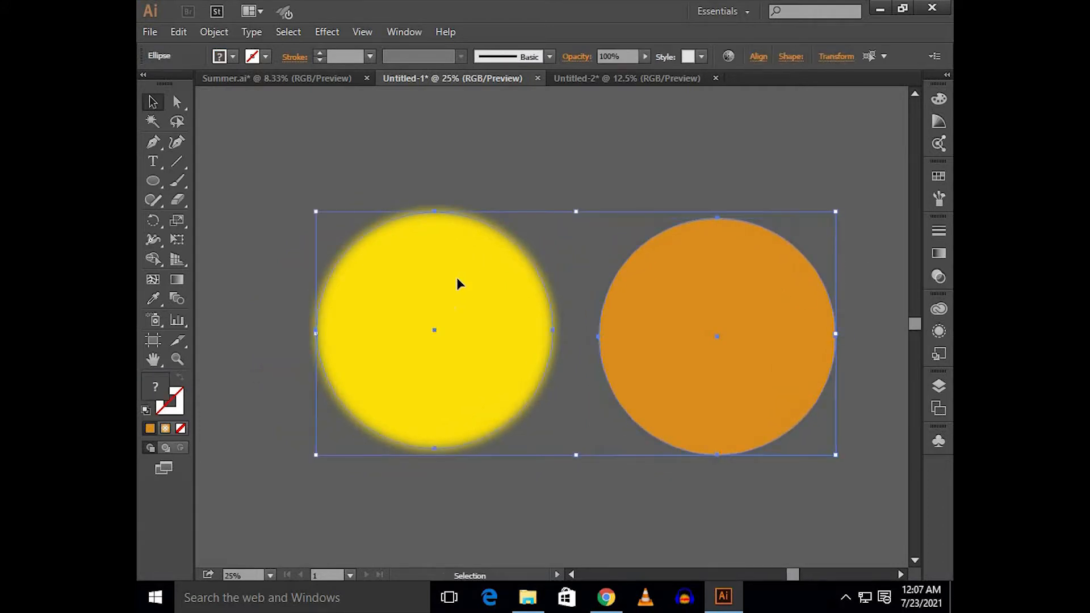
click(791, 58)
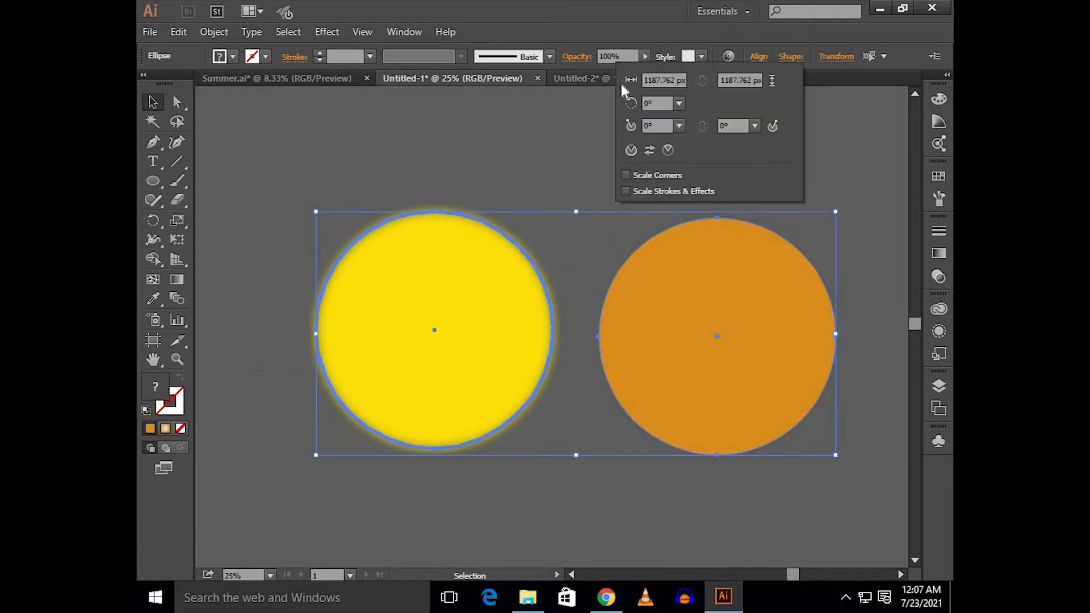
click(759, 59)
click(756, 57)
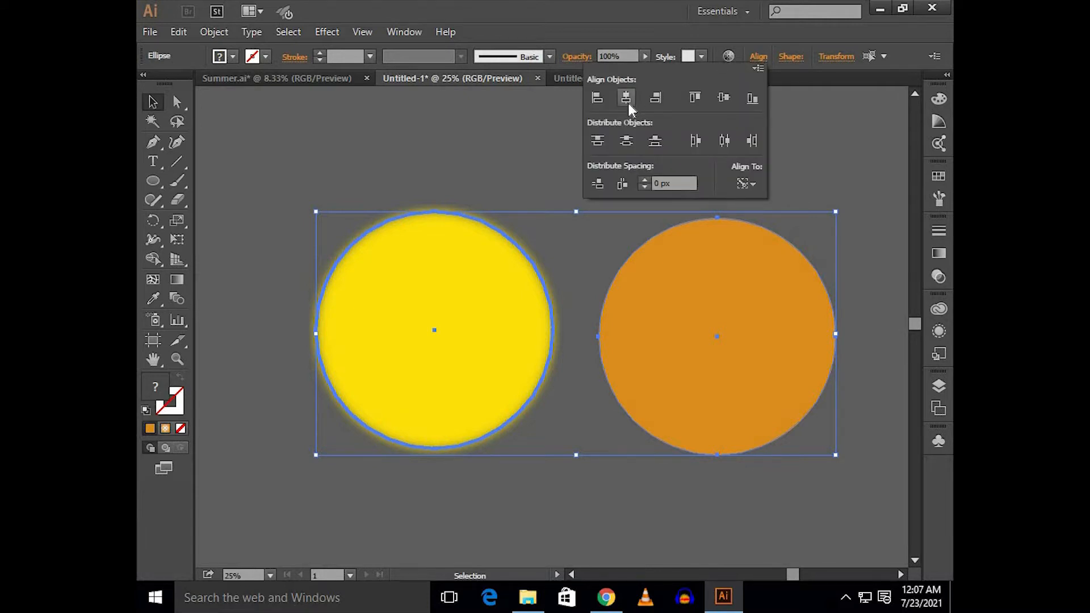
click(626, 99)
click(724, 98)
click(649, 297)
- Enlarge the blurred yellow circle slightly around its centre, behind the orange circle
drag(572, 269, 688, 278)
scroll(657, 260, up, 1)
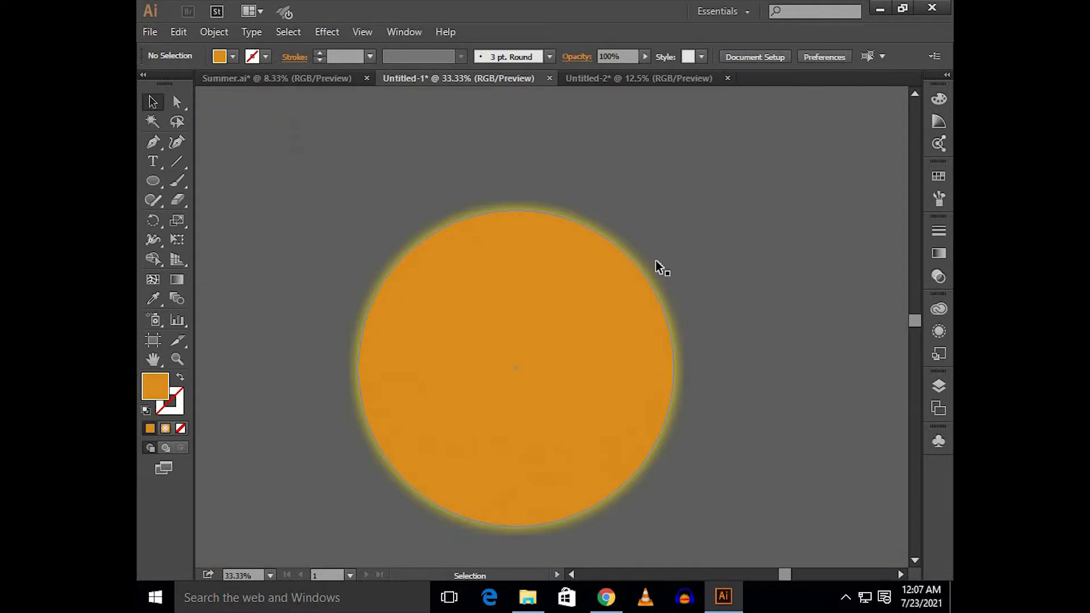
click(646, 264)
drag(673, 210, 683, 205)
click(716, 245)
- Move the two concentric circles together horizontally, farther away from the artboard
key(ctrl+a)
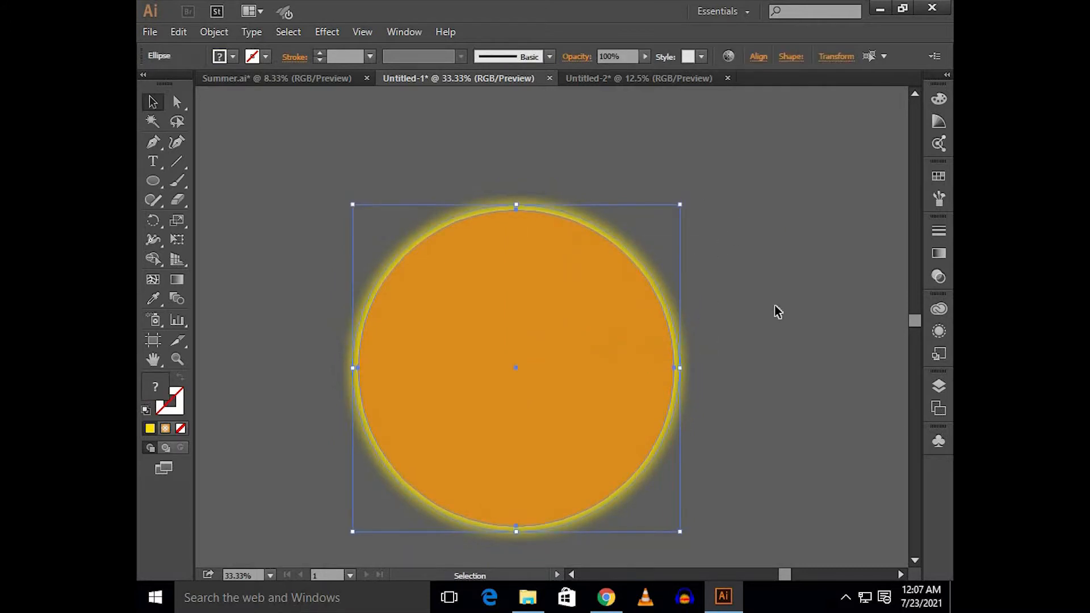
click(774, 306)
scroll(774, 306, down, 1)
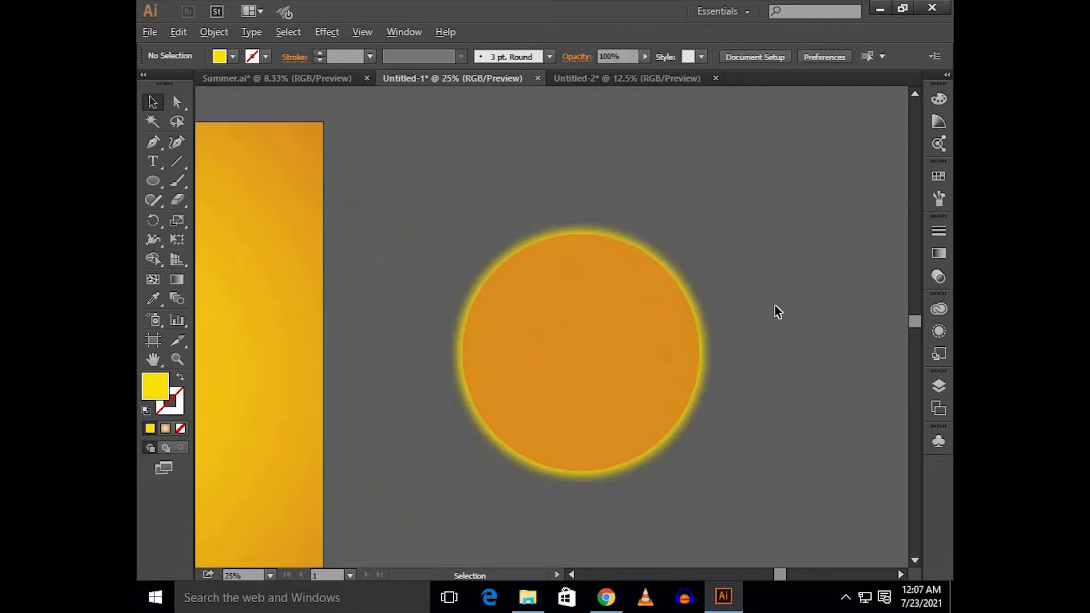
scroll(545, 323, down, 1)
drag(586, 325, 670, 325)
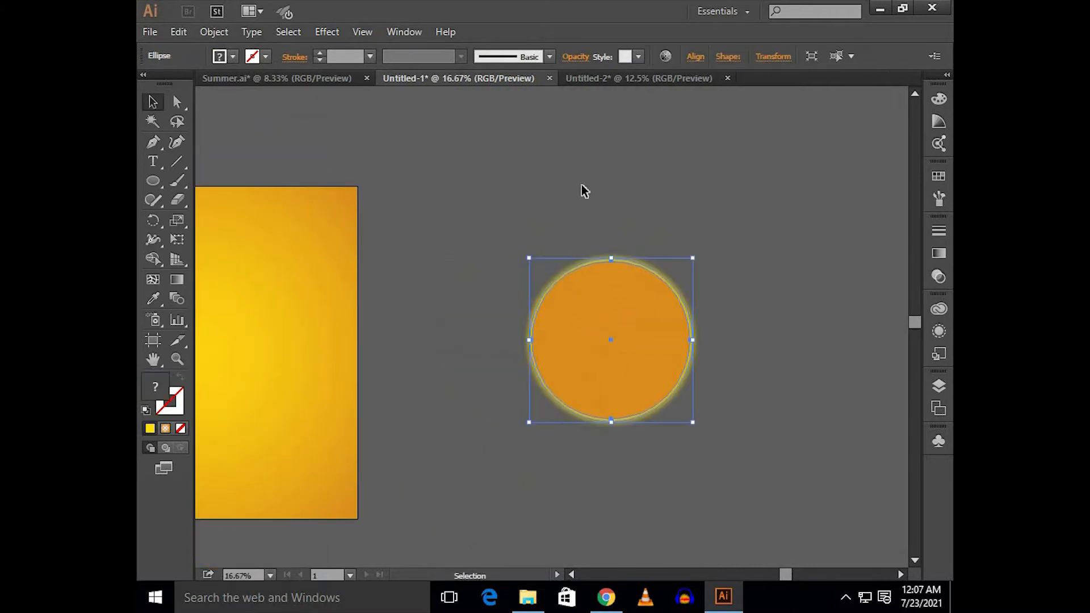
click(584, 190)
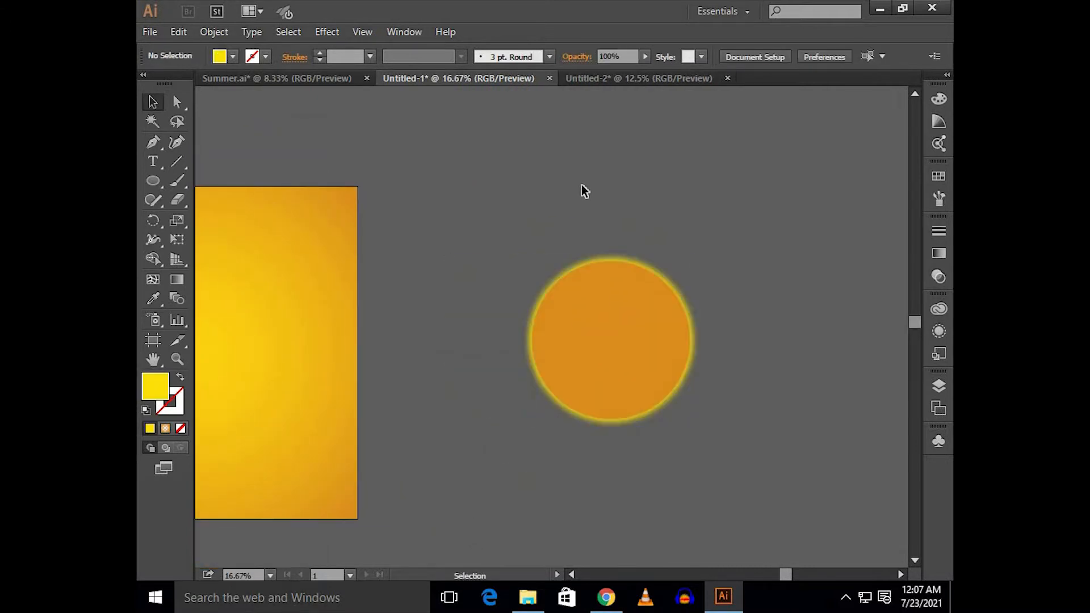
- Enlarge the yellow circle a little more around its centre to widen the glow around the orange circle
click(660, 273)
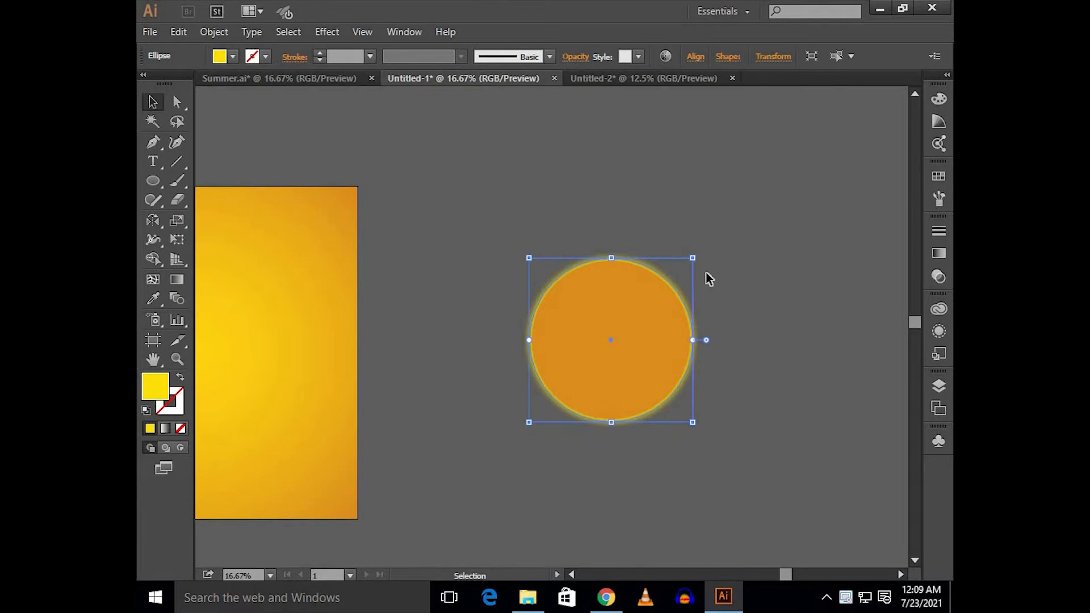
scroll(686, 273, up, 2)
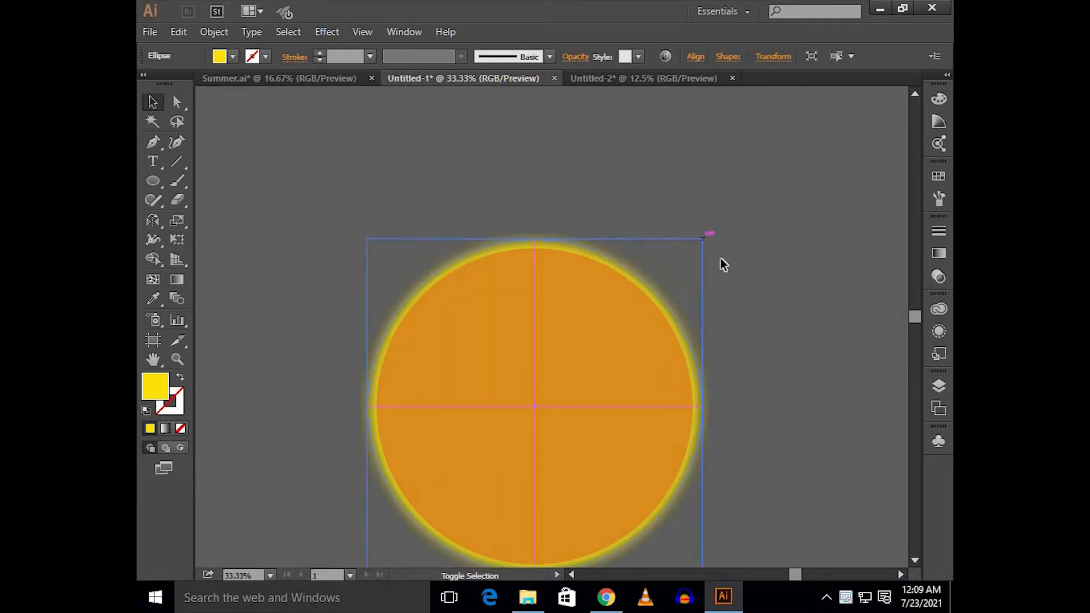
click(720, 264)
scroll(692, 289, down, 1)
scroll(625, 282, down, 1)
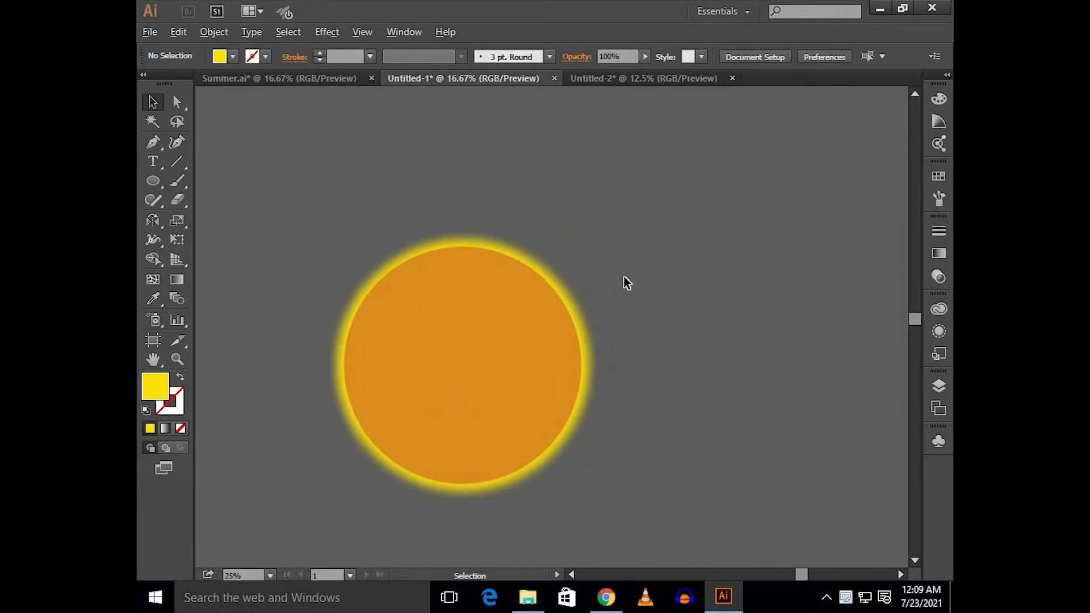
- Draw a thin horizontal yellow stripe with a slanted wide end and a pointed right end beside the circles using the Pen tool
click(153, 142)
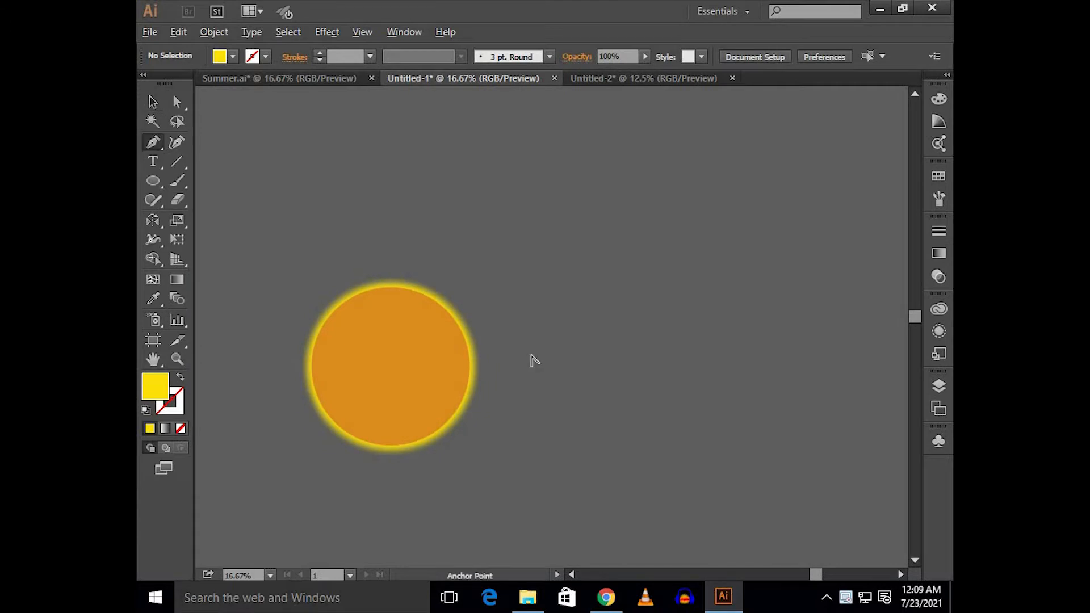
scroll(530, 358, up, 1)
click(550, 316)
click(544, 329)
click(683, 322)
click(550, 316)
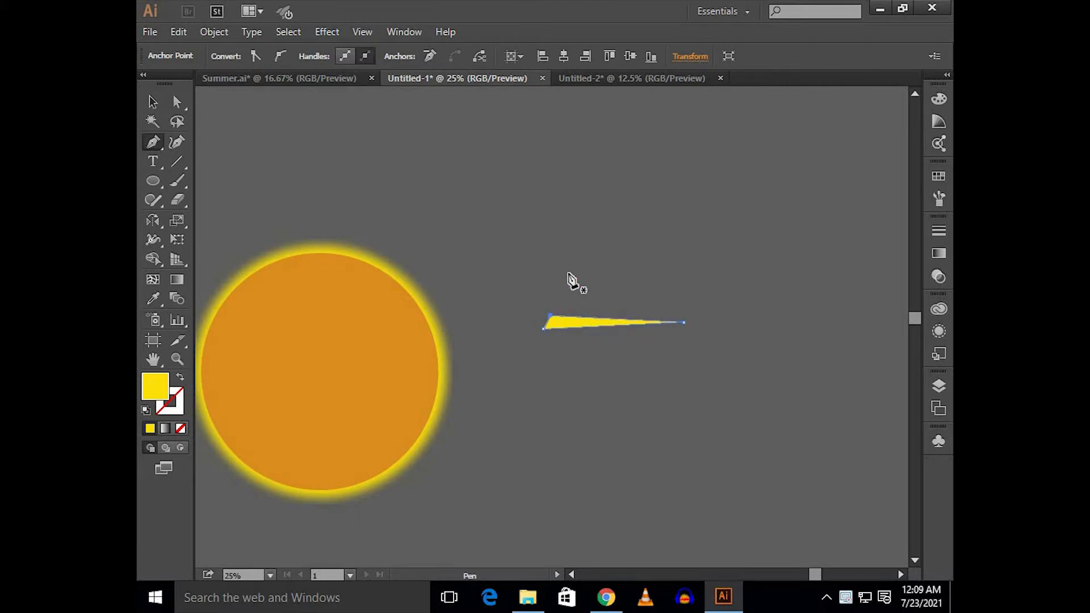
- Stretch the yellow stripe horizontally so that its pointed end reaches farther out
key(v)
click(576, 308)
click(684, 323)
drag(706, 322, 742, 322)
- Duplicate the stripe just below and to the left of the original and rotate the copy slightly counter-clockwise
drag(608, 324, 571, 345)
key(ctrl+plus)
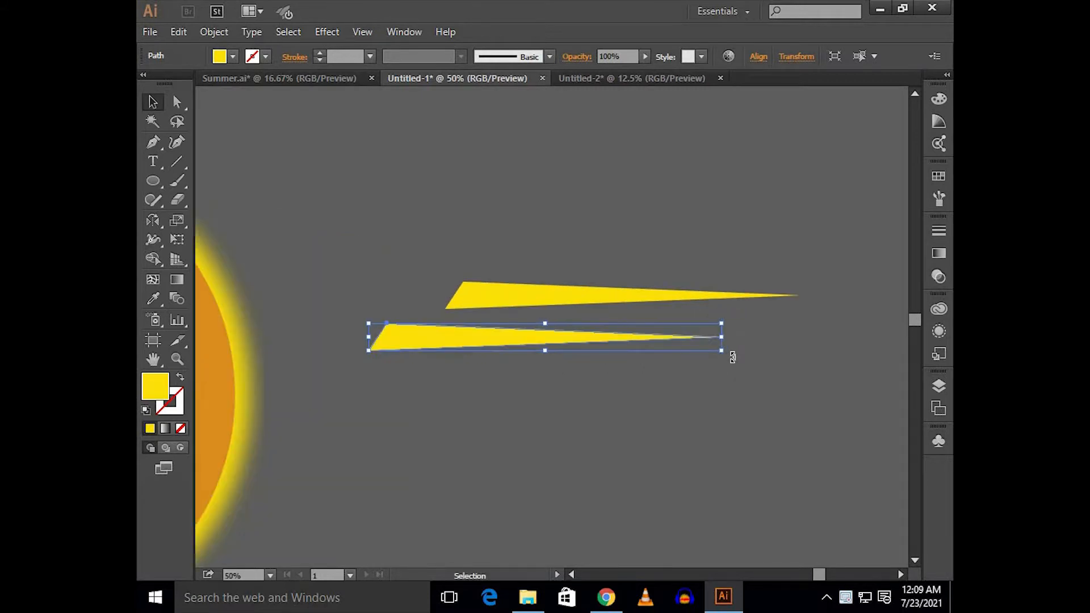
drag(734, 348, 735, 338)
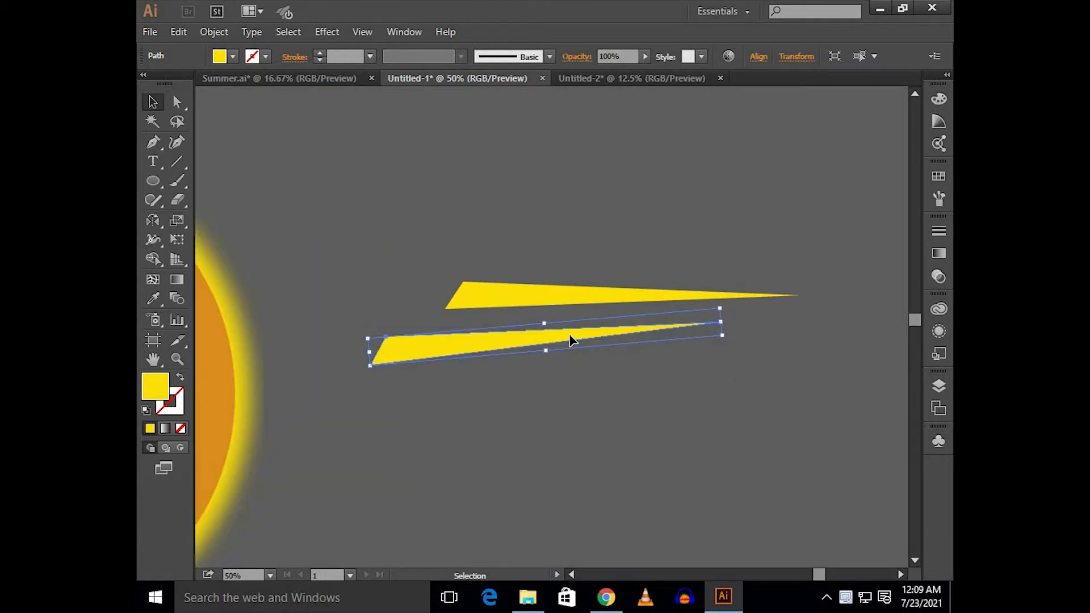
click(581, 400)
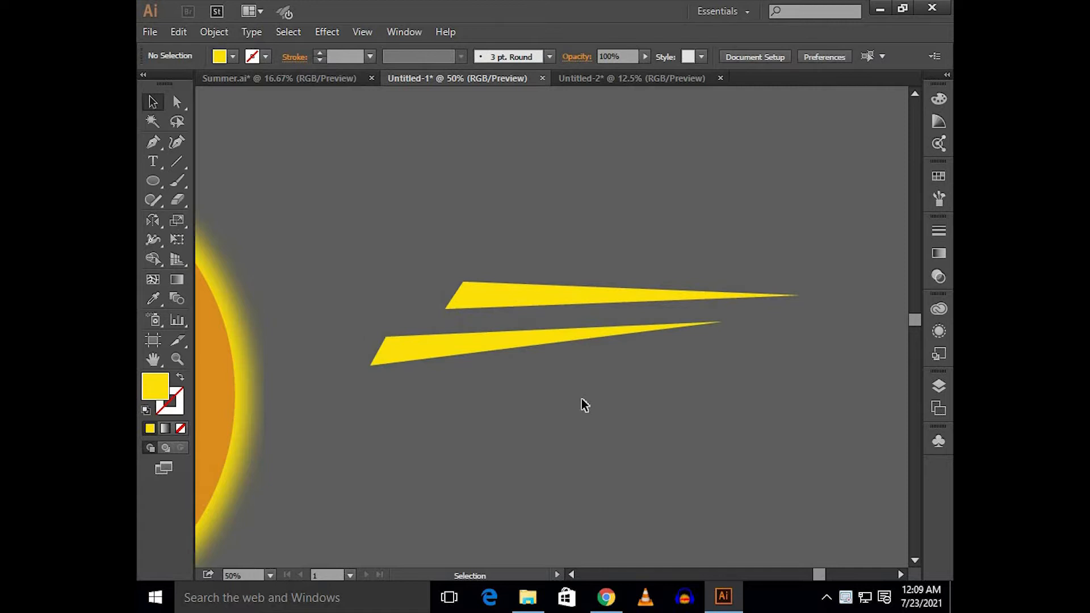
- Create a copy of the upper stripe reflected across the vertical axis and move it below the other two
right_click(566, 299)
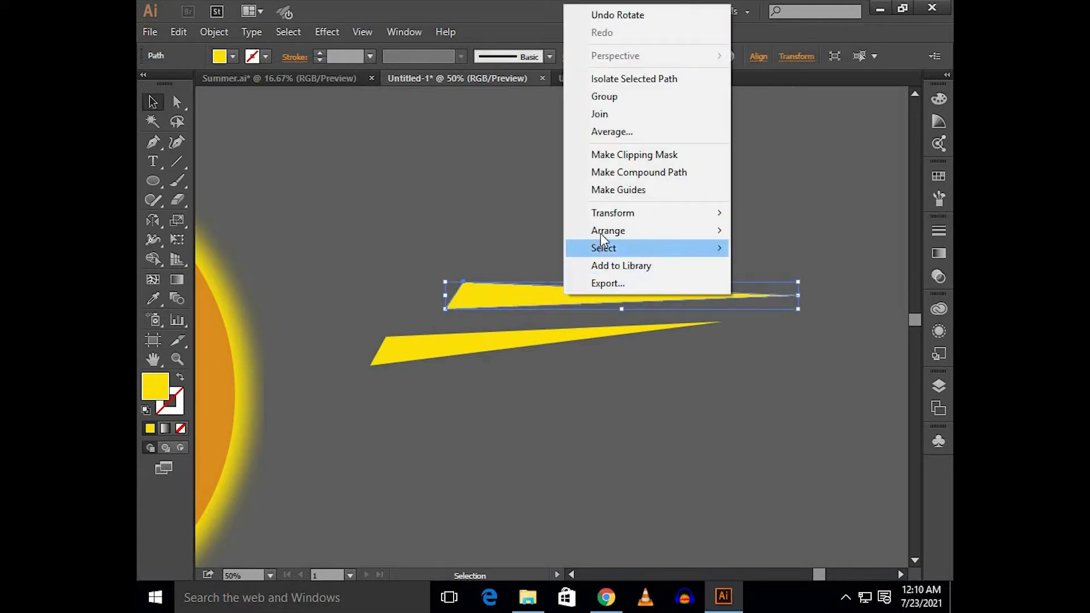
mouse_move(706, 214)
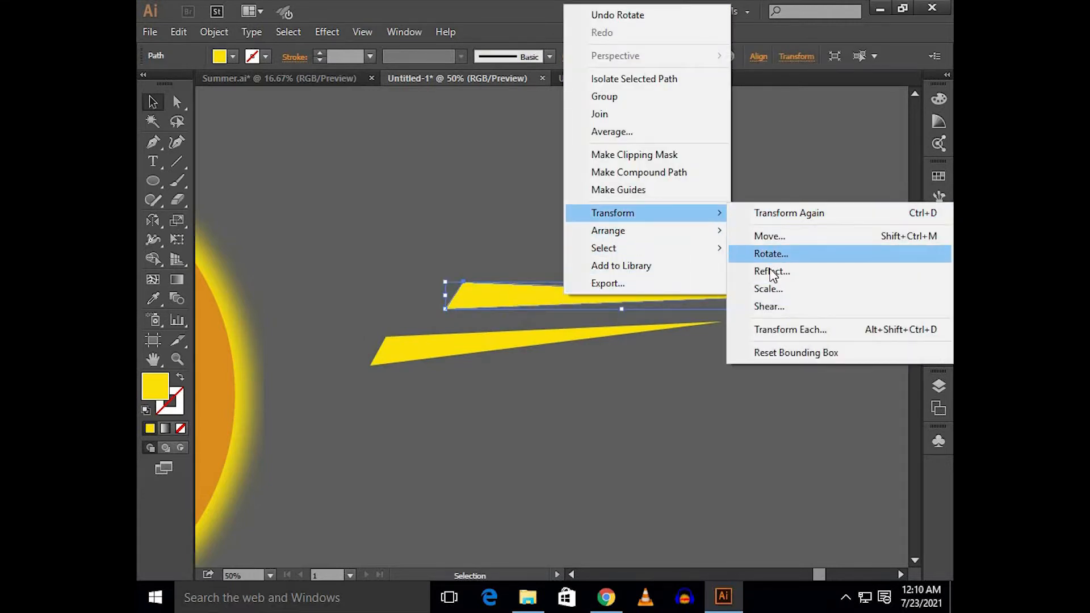
click(771, 271)
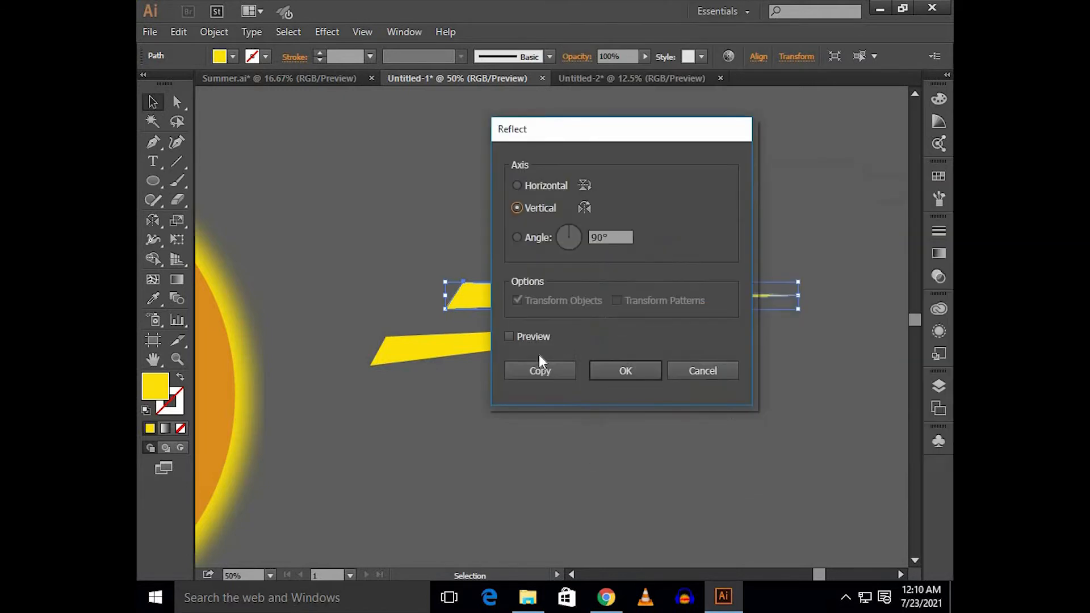
click(540, 370)
drag(695, 301, 728, 421)
- Thicken the mirrored stripe and add two progressively thinner, slightly offset copies of it underneath
key(space)
drag(656, 392, 576, 384)
drag(629, 408, 601, 400)
drag(674, 421, 688, 331)
scroll(688, 433, down, 1)
key(space)
scroll(631, 261, up, 1)
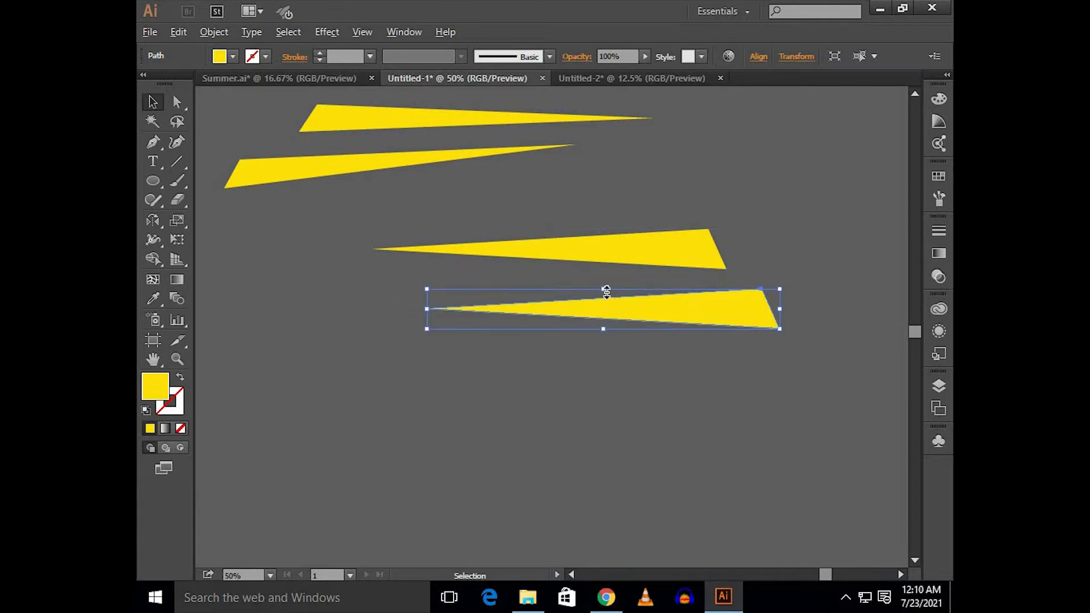
drag(606, 291, 557, 345)
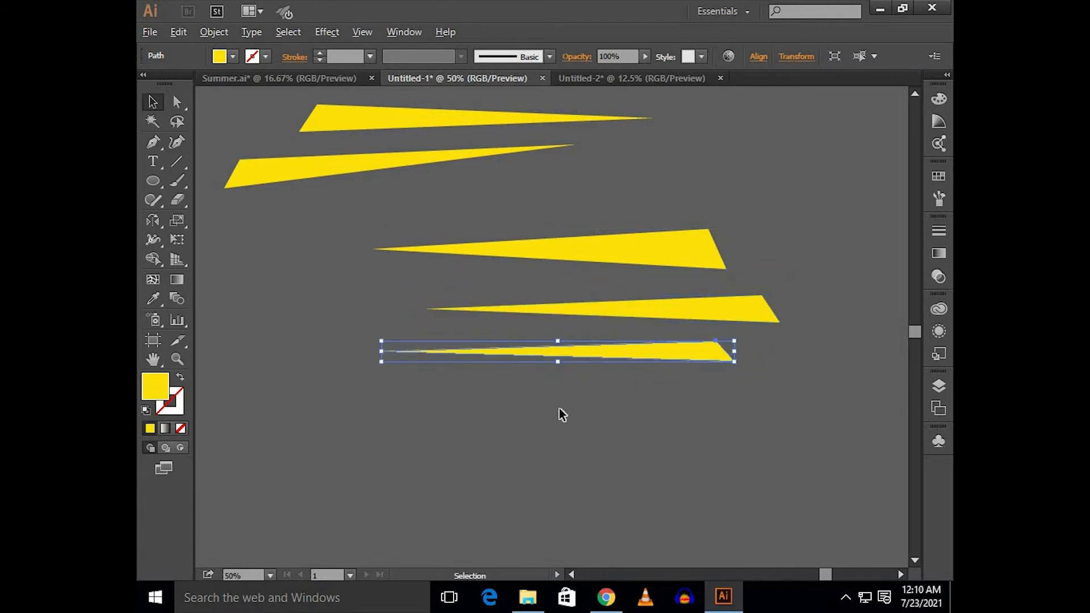
click(560, 407)
- Apply a Gaussian Blur with a 15 pixel radius to all five yellow stripes
scroll(559, 408, down, 2)
drag(539, 451, 529, 492)
drag(533, 448, 522, 289)
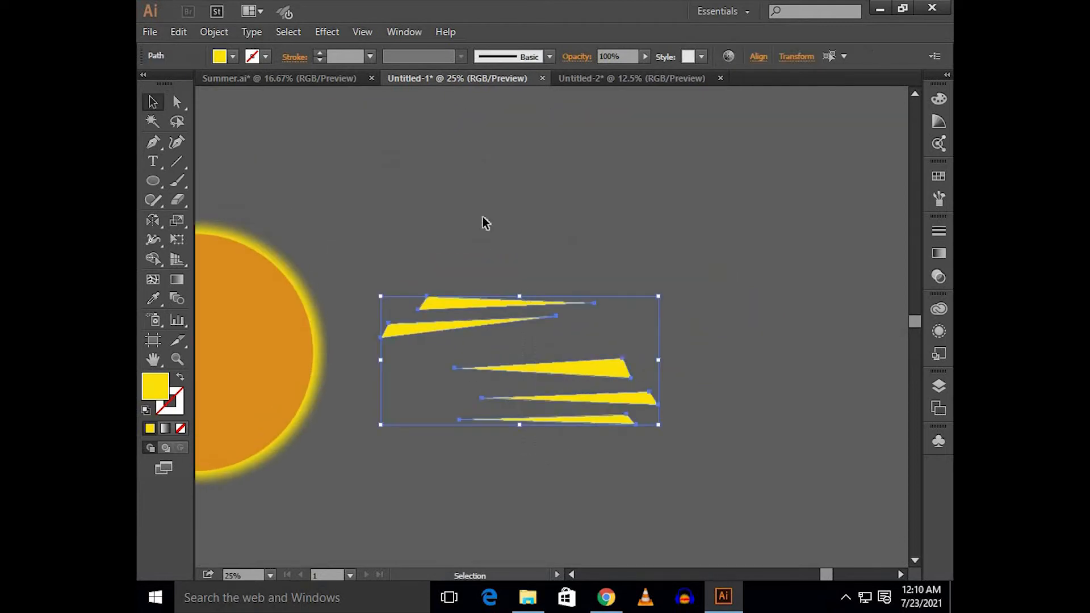
click(326, 33)
mouse_move(364, 297)
click(562, 301)
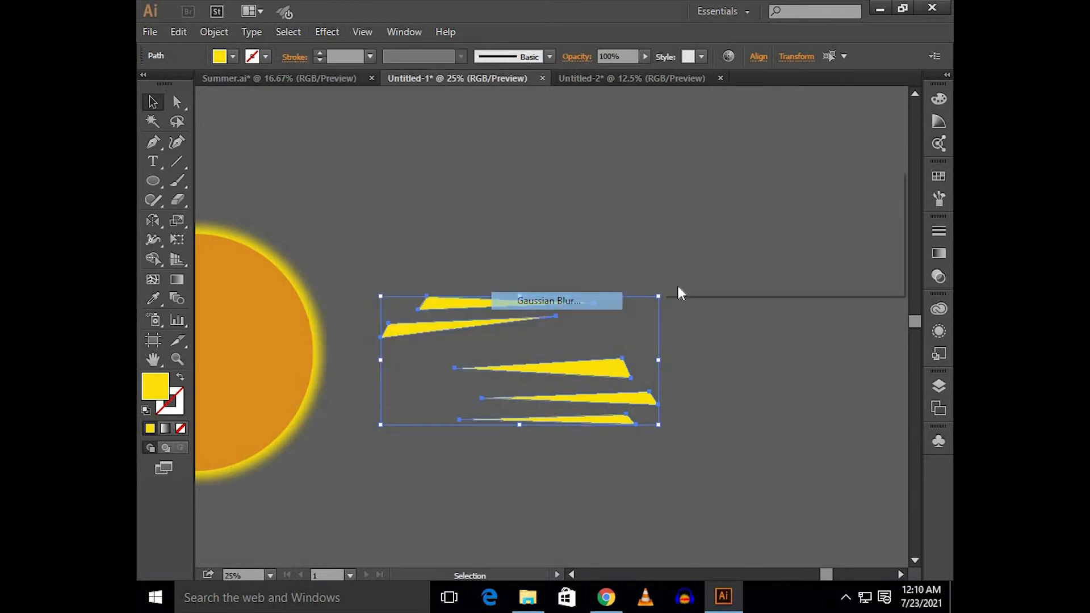
text(15)
click(702, 260)
click(744, 260)
click(744, 318)
- Group the five blurred stripes into one object
scroll(742, 316, down, 2)
drag(743, 314, 808, 325)
drag(791, 292, 689, 428)
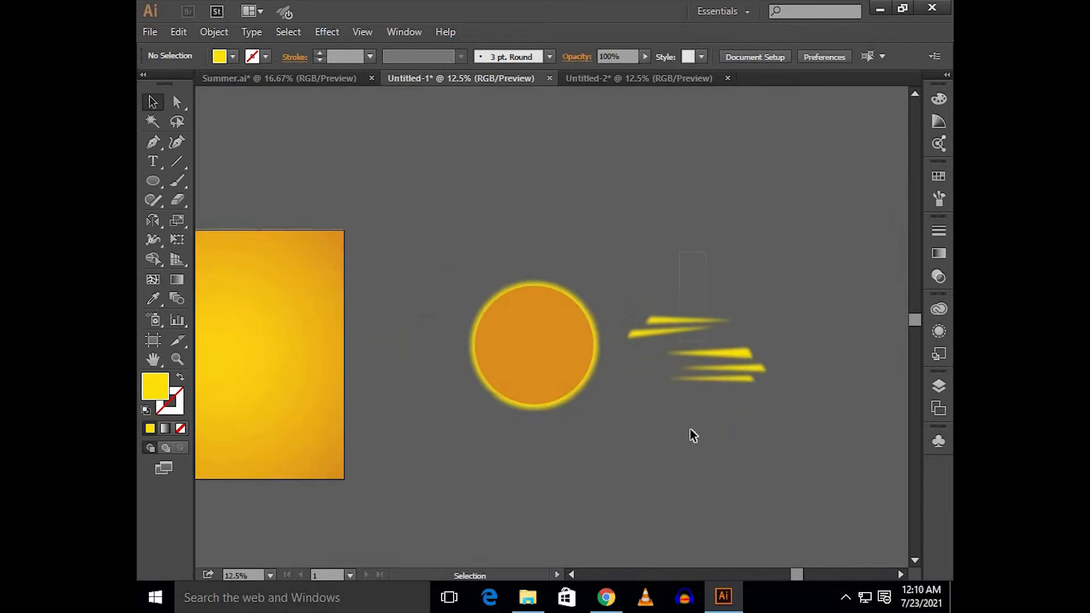
right_click(693, 364)
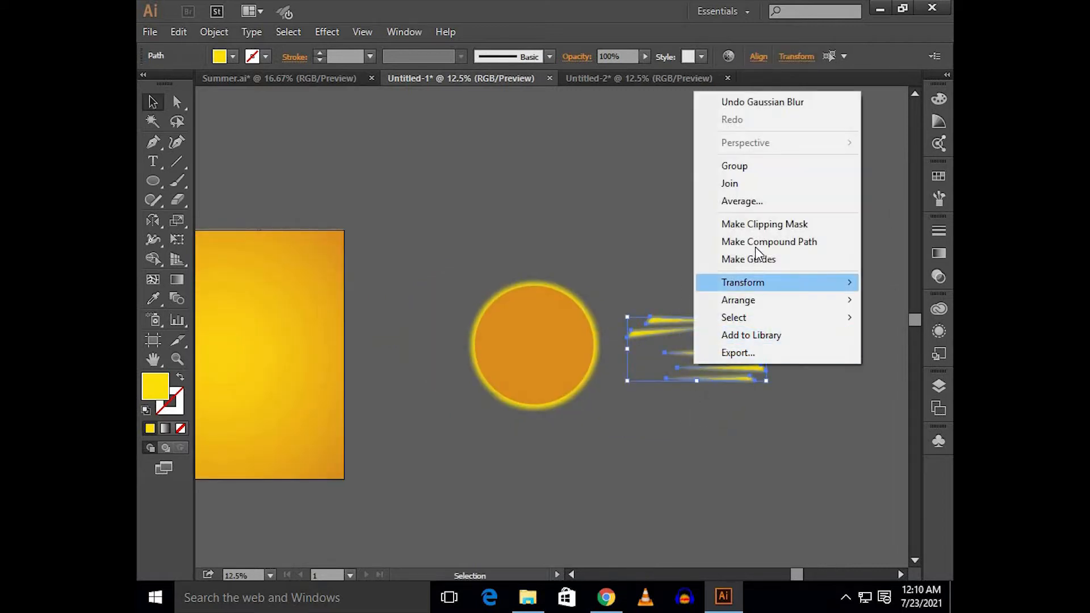
click(752, 167)
click(674, 287)
- Place the stripe group over the orange circle and enlarge it so that the stripes' wide ends extend past both sides
scroll(678, 307, up, 1)
click(686, 324)
scroll(686, 324, up, 1)
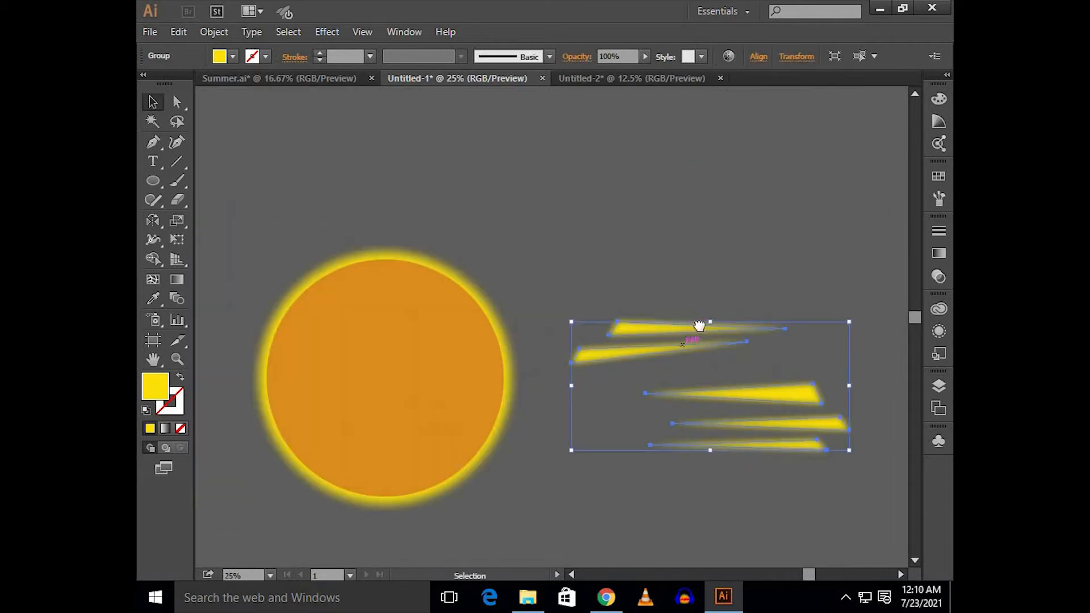
scroll(700, 321, left, 2)
drag(743, 316, 431, 318)
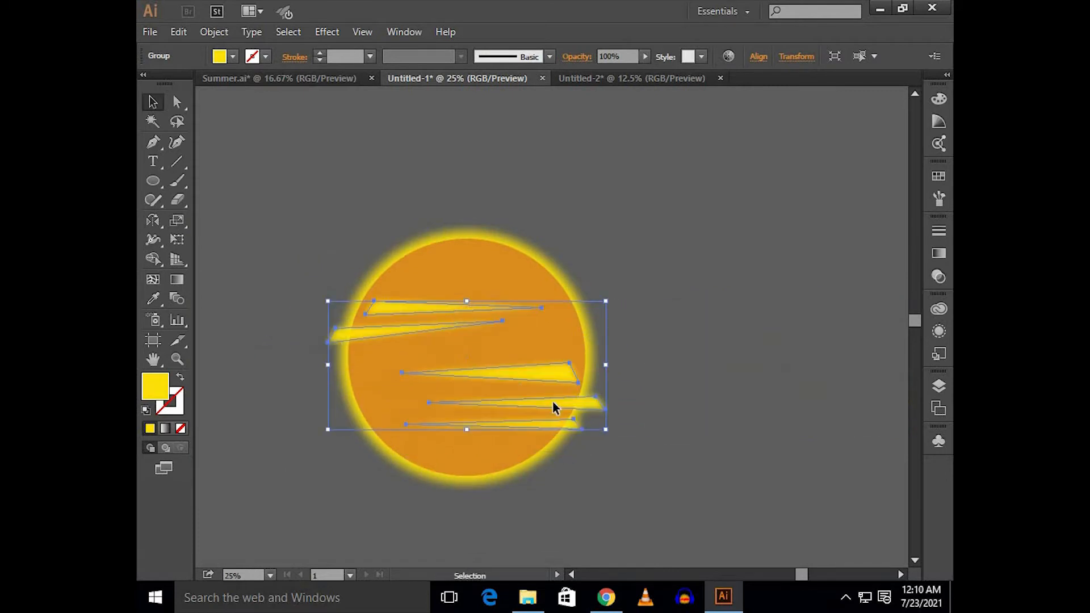
drag(607, 430, 646, 450)
mouse_move(554, 375)
mouse_down()
mouse_move(556, 355)
mouse_move(565, 368)
mouse_up()
click(720, 294)
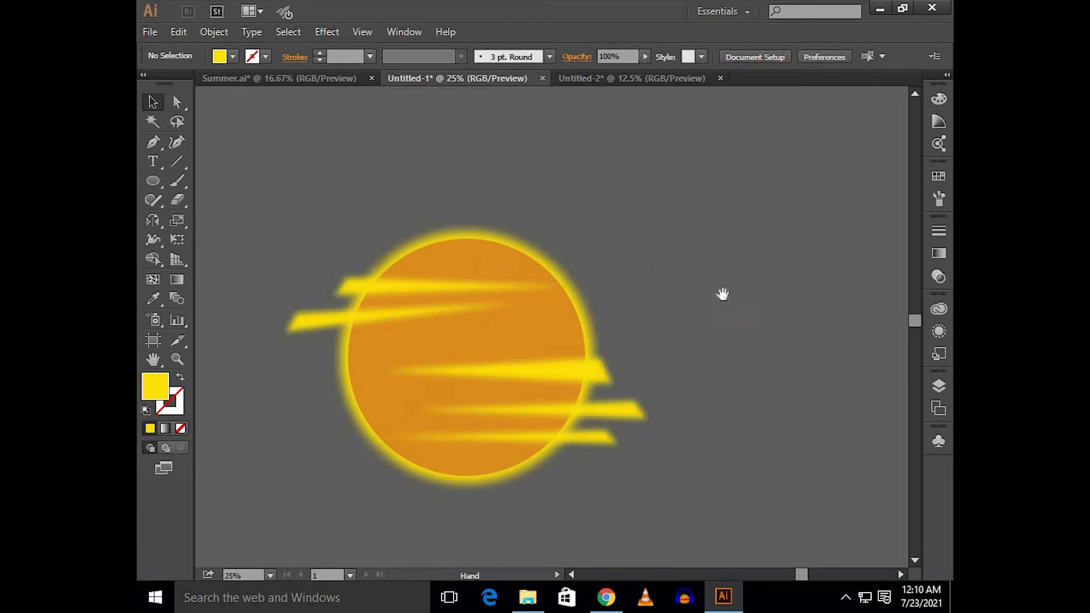
scroll(720, 294, left, 1)
click(583, 363)
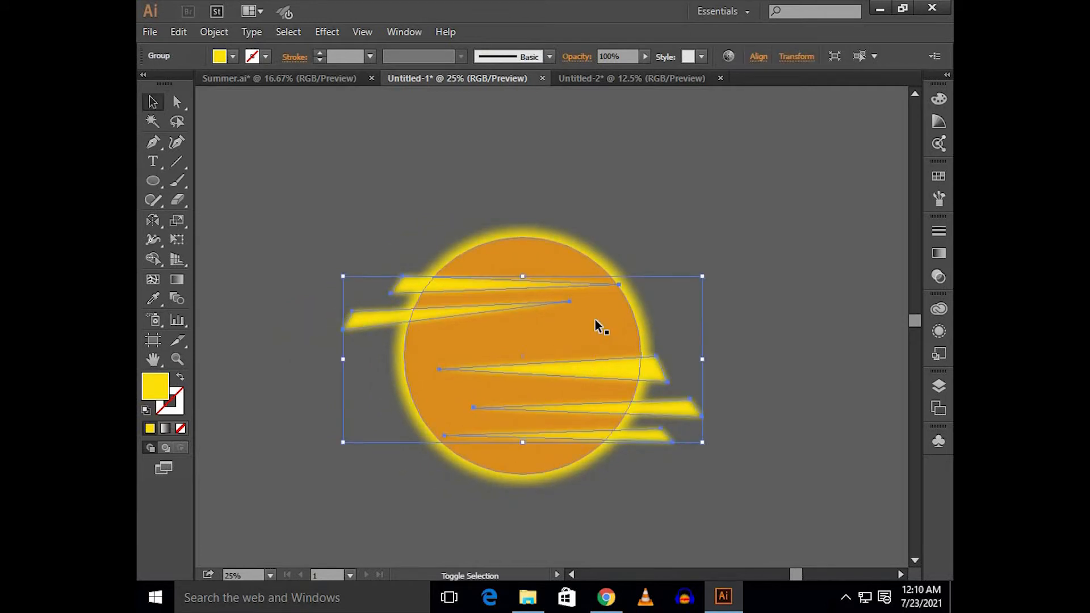
click(643, 173)
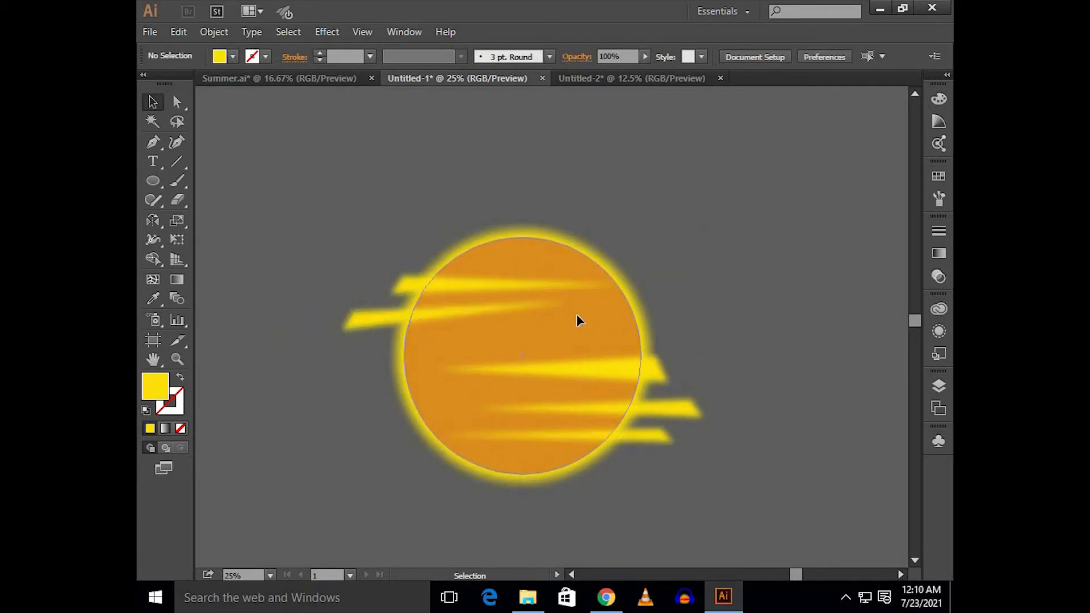
right_click(576, 316)
click(647, 408)
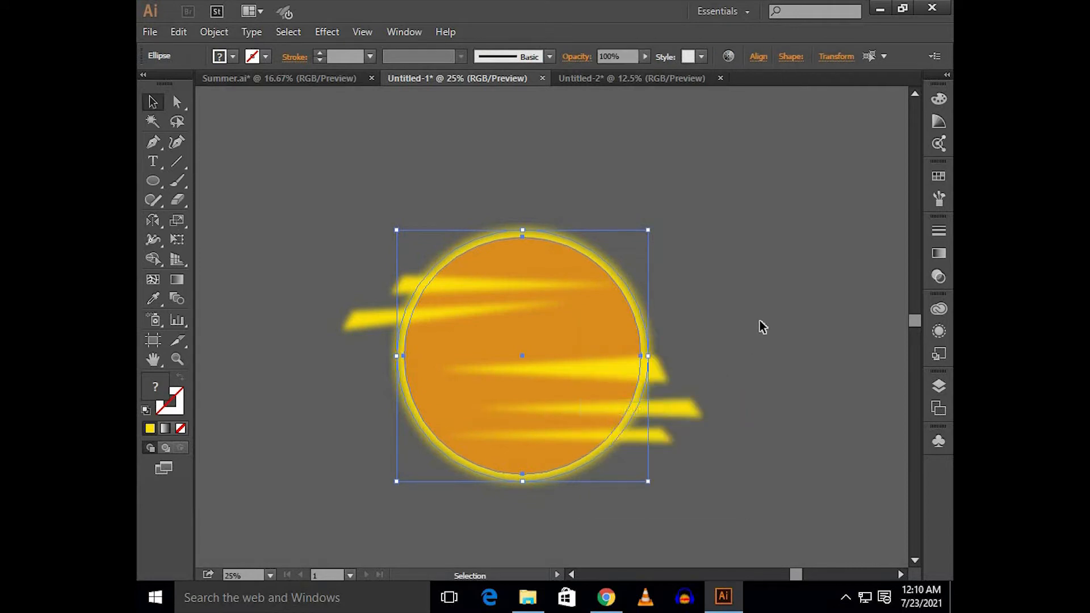
- Cut the stripe group from the artwork and isolate the orange circle's path for editing
click(709, 344)
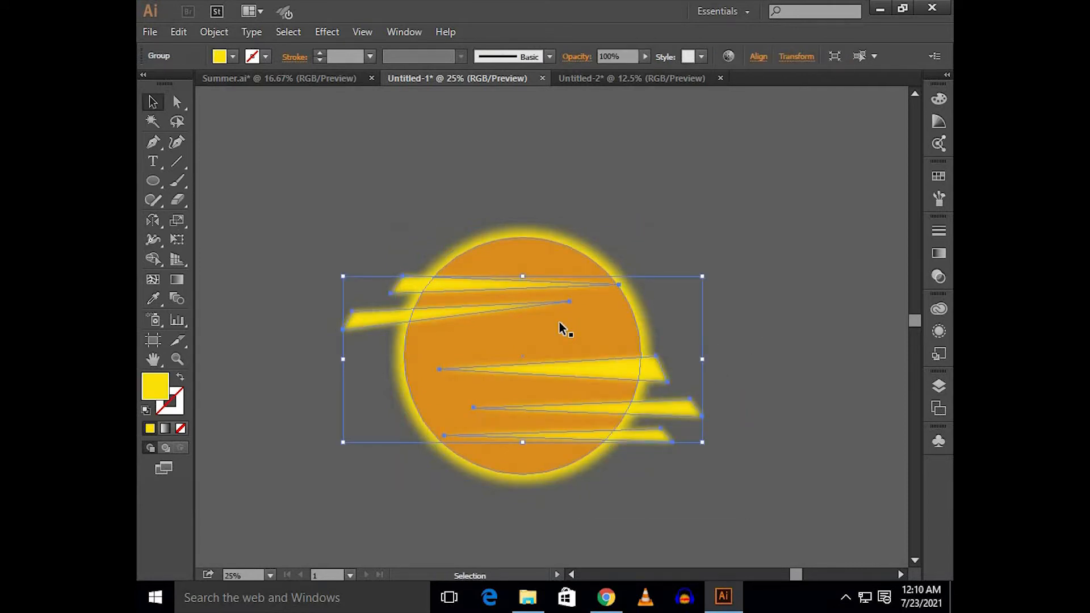
key(ctrl+x)
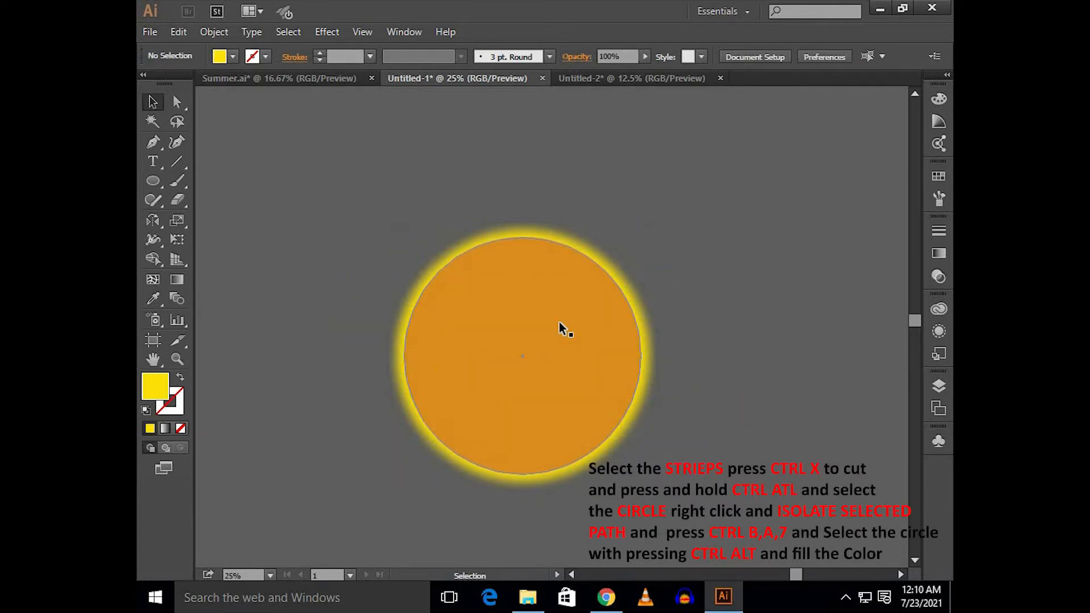
ctrl+alt+click(560, 324)
right_click(559, 323)
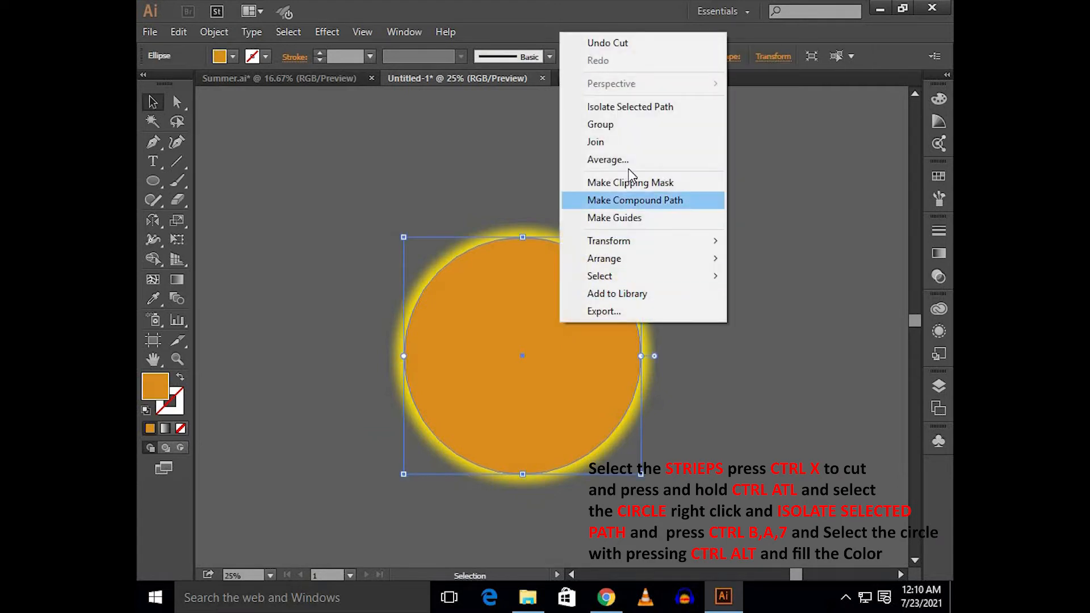
click(632, 108)
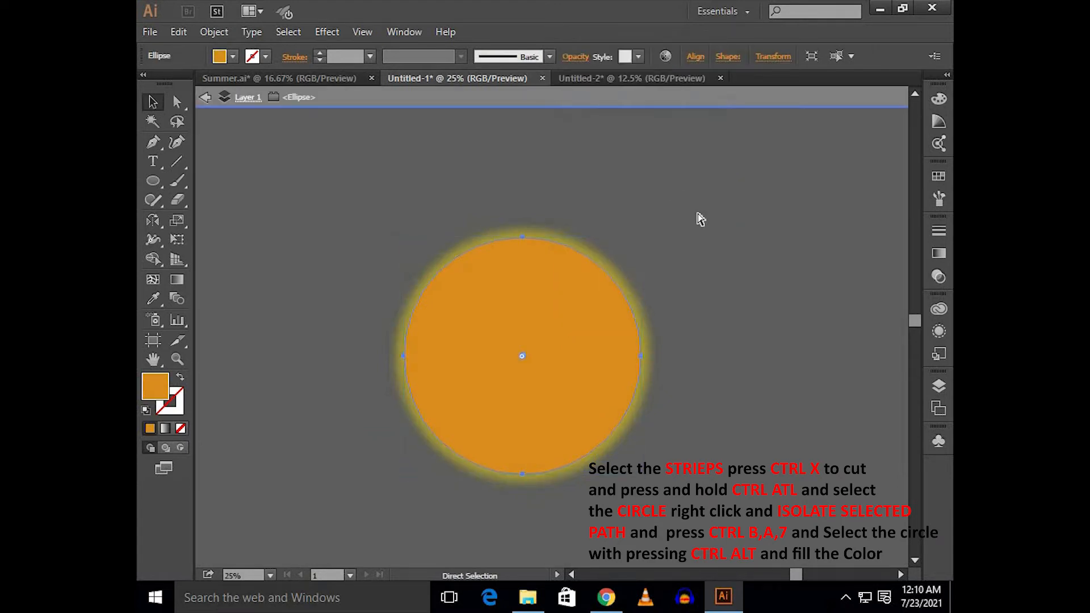
- Paste the cut stripes behind the isolated orange circle and clip them to the circle with a clipping mask
key(ctrl+b)
key(ctrl+a)
key(ctrl+7)
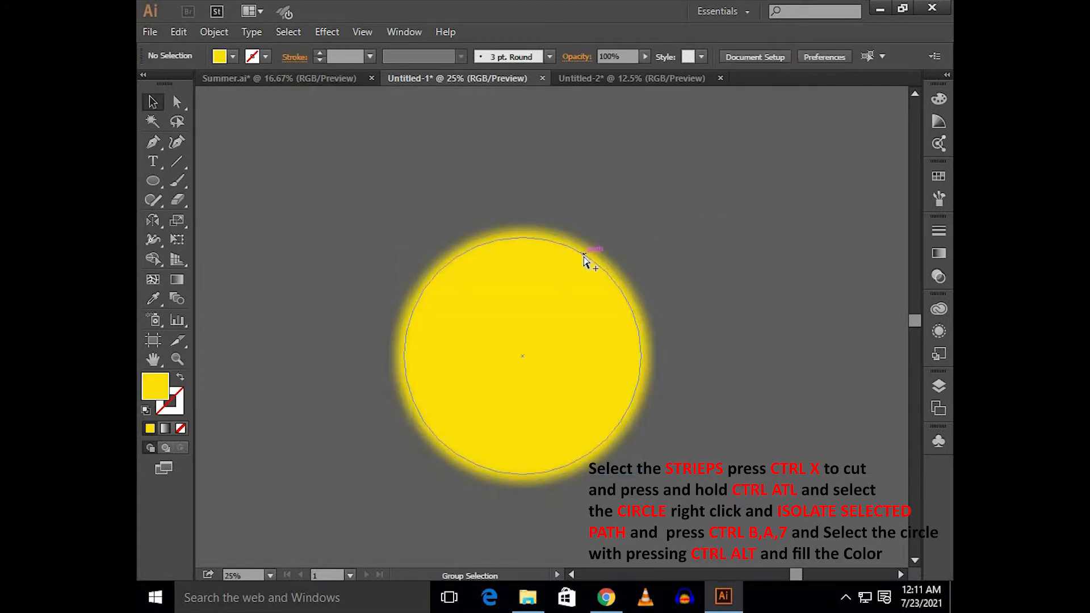
- Fill the clipping circle with the orange sampled from the topmost colour square beside the artboard
ctrl+alt+click(583, 258)
scroll(578, 268, down, 1)
drag(295, 265, 581, 254)
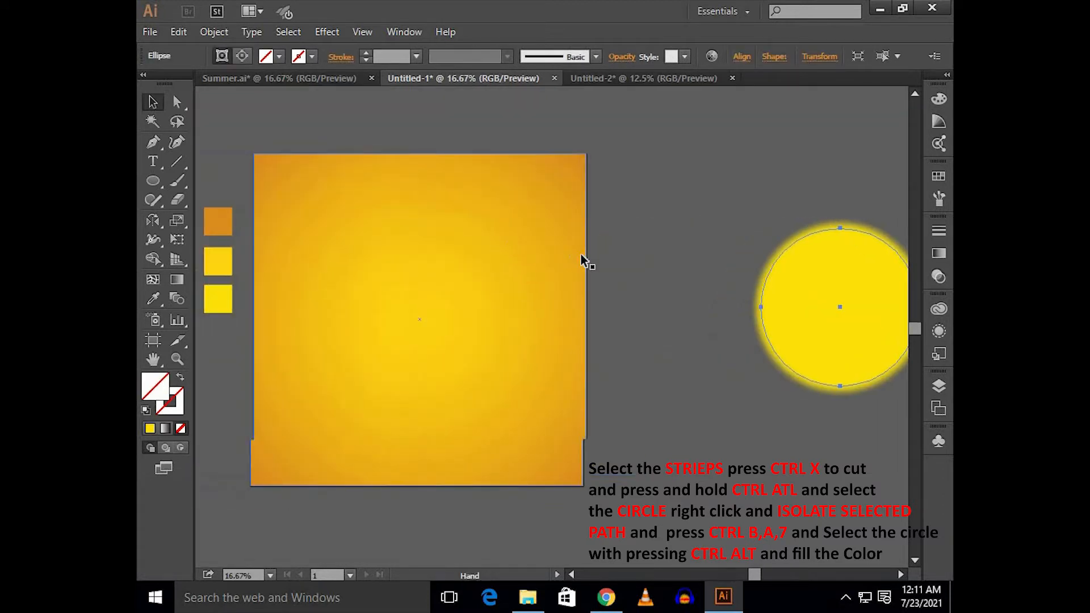
key(i)
click(307, 230)
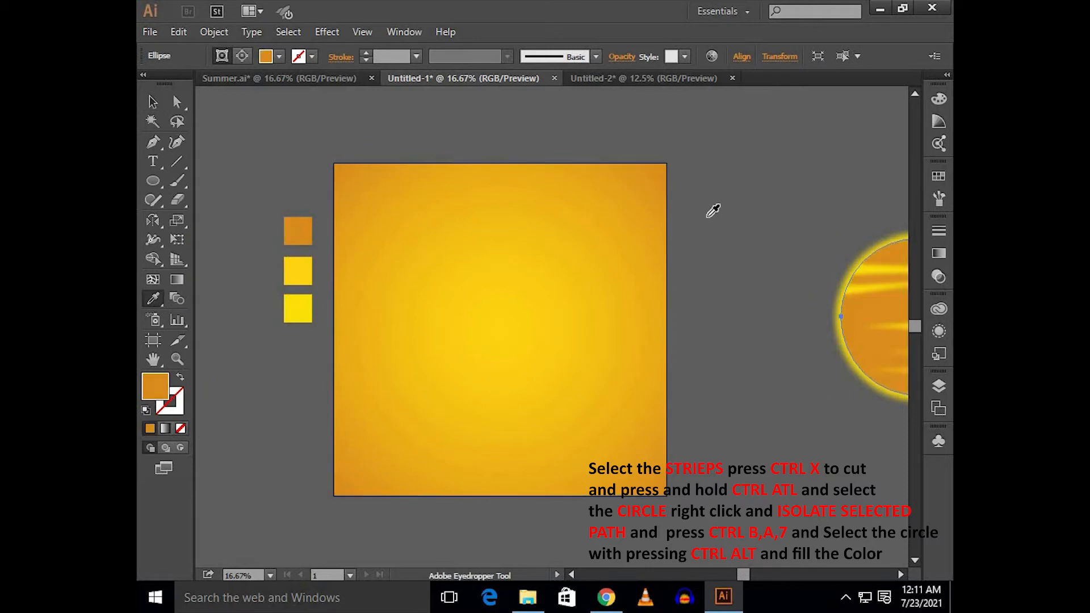
key(v)
click(618, 209)
- Group the striped orange circle with its blurred yellow glow
scroll(602, 209, right, 5)
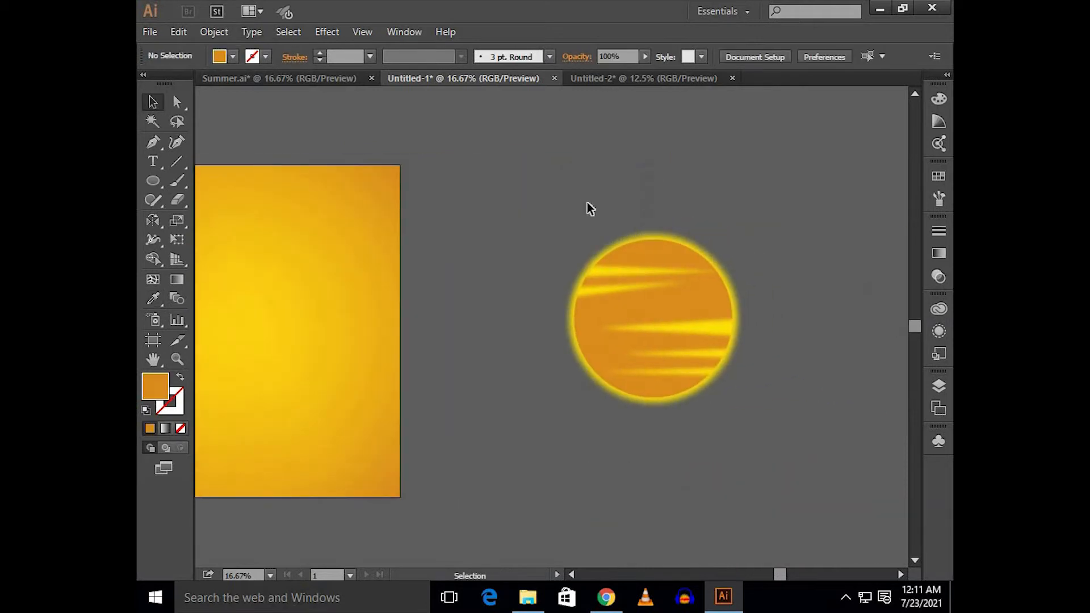
right_click(652, 288)
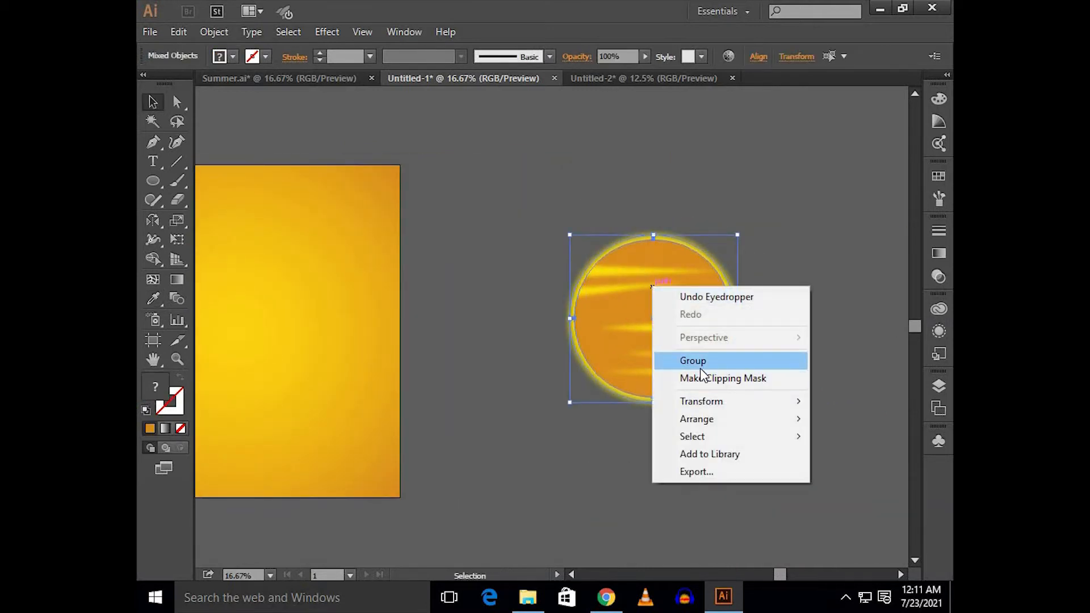
click(697, 361)
click(555, 240)
- Move the grouped sun onto the artboard, slightly above the centre of the gradient background
scroll(530, 233, down, 1)
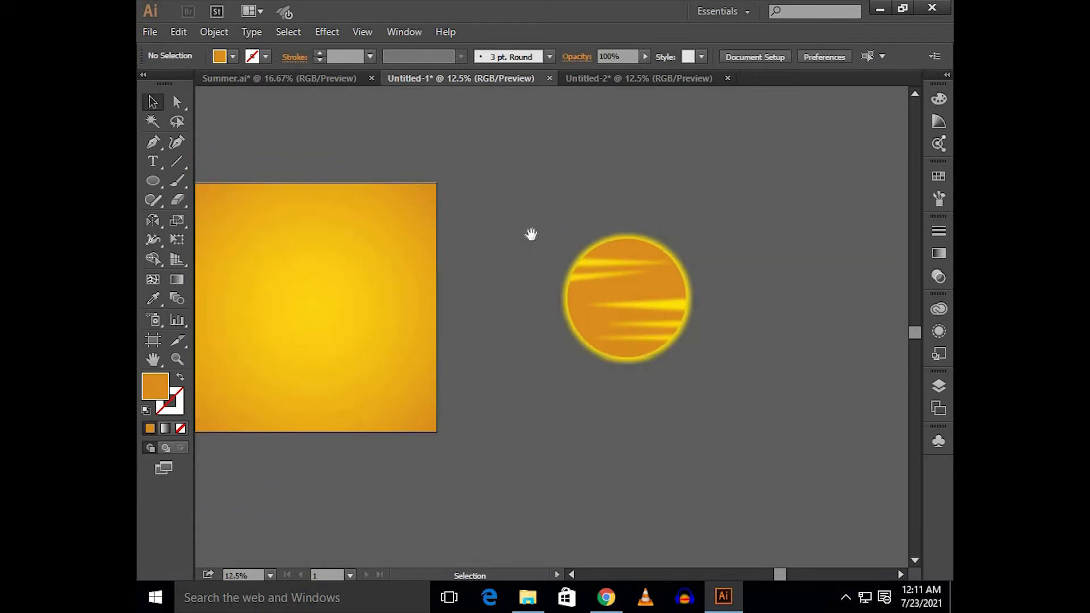
scroll(624, 273, left, 3)
drag(740, 311, 431, 292)
click(738, 317)
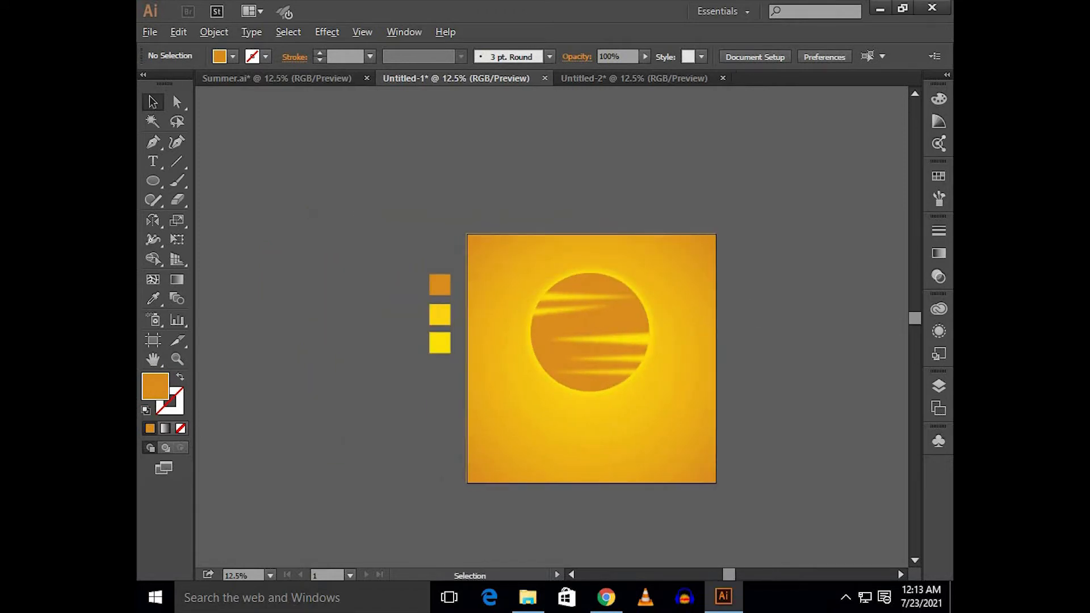
- Change the fill of the sun's striped circle to a slightly brighter orange
scroll(783, 303, up, 2)
drag(794, 302, 920, 291)
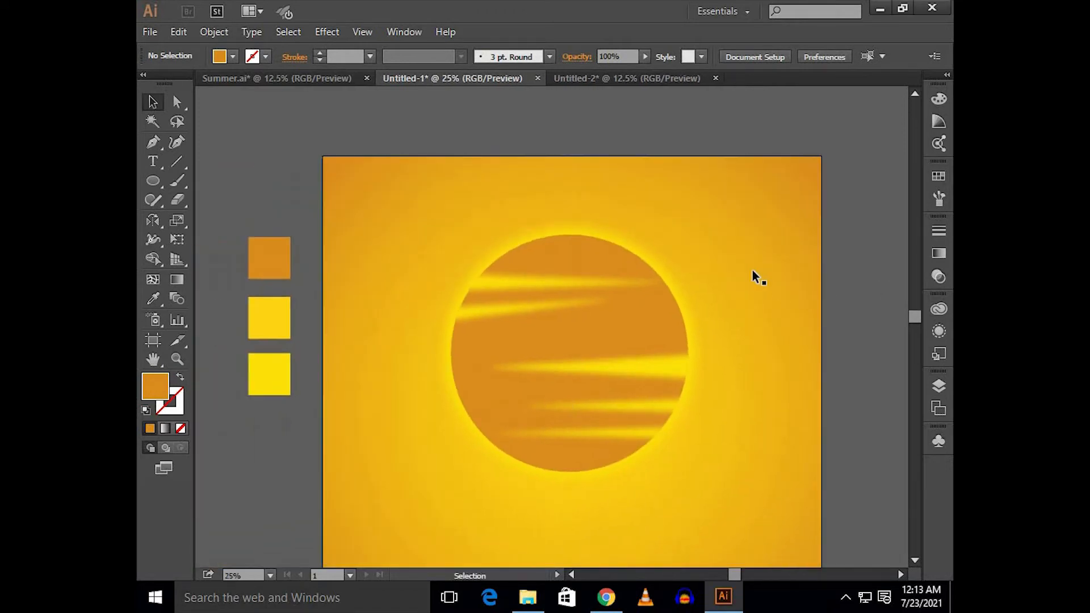
click(664, 284)
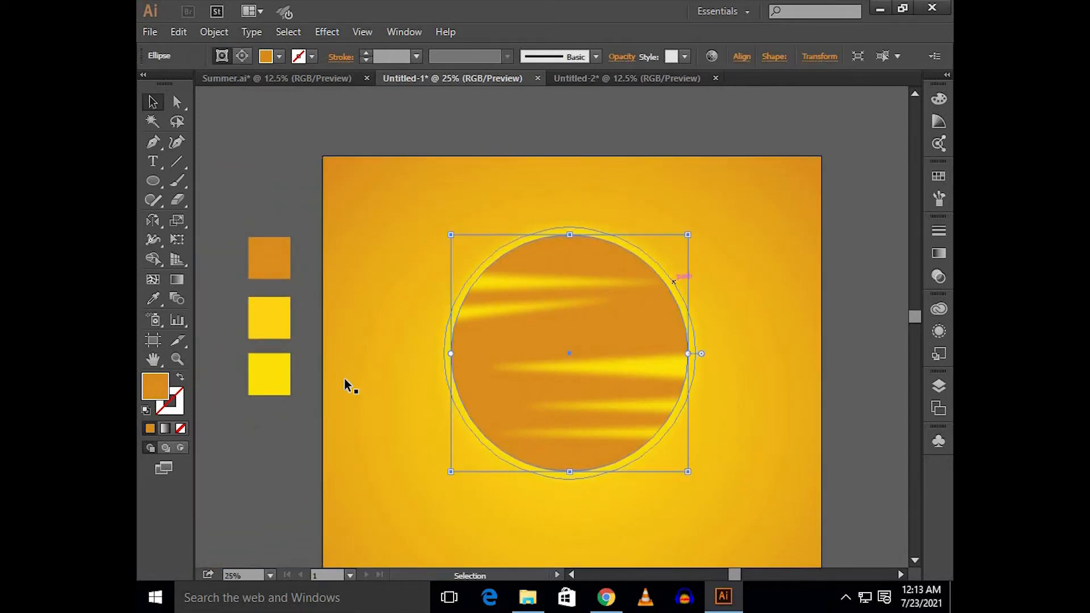
double_click(156, 387)
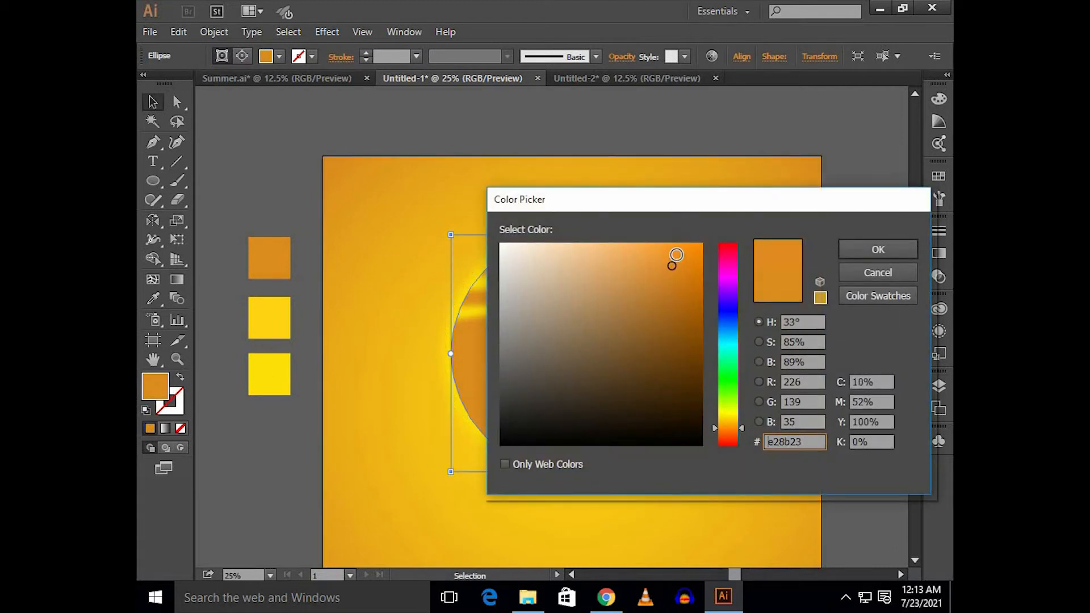
click(893, 247)
click(855, 245)
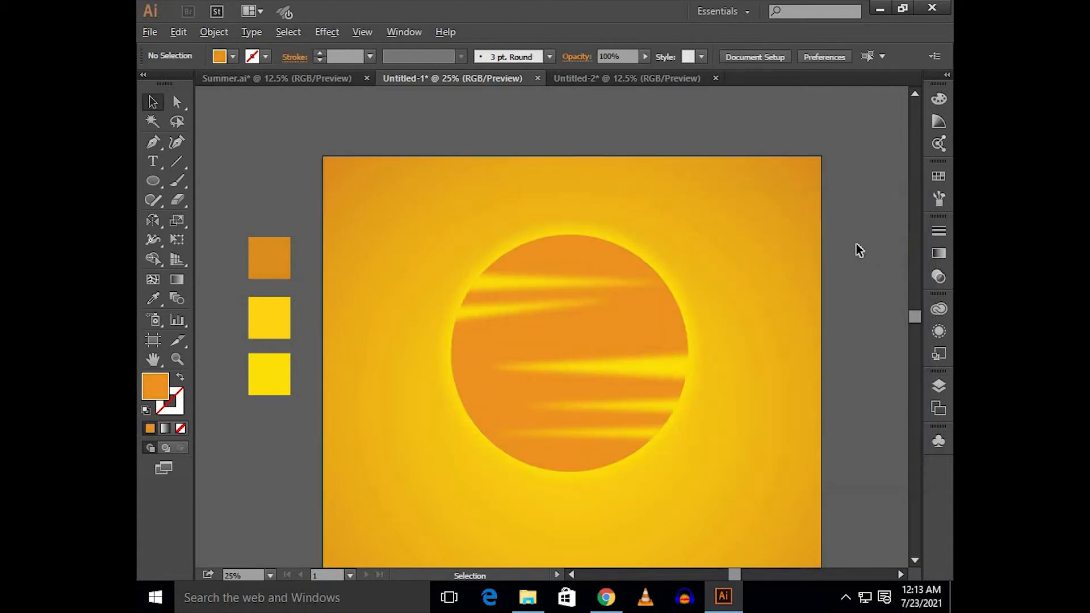
- Enlarge the sun group proportionally from its centre to about two thirds of the artboard's width
scroll(855, 246, down, 1)
drag(856, 247, 720, 254)
click(564, 307)
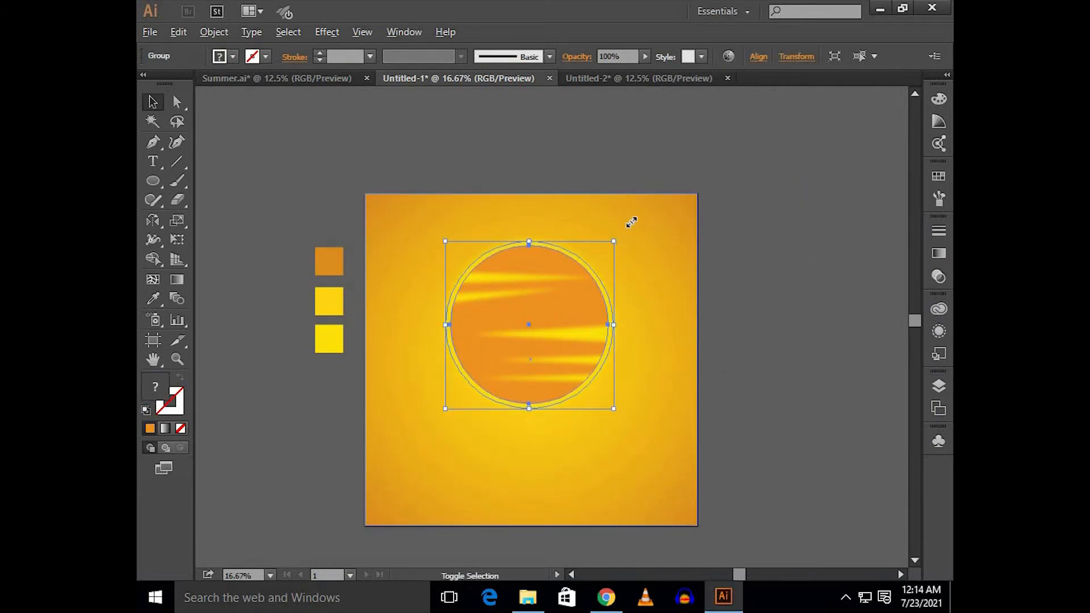
drag(623, 233, 645, 207)
drag(593, 256, 647, 233)
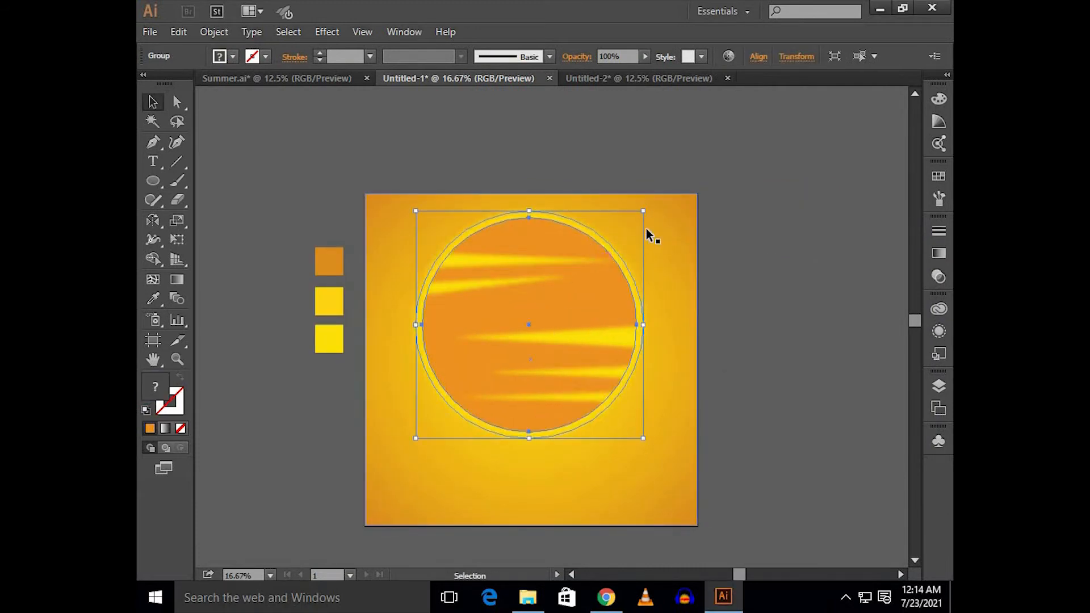
- Centre the sun group horizontally on the artboard
click(758, 56)
click(625, 96)
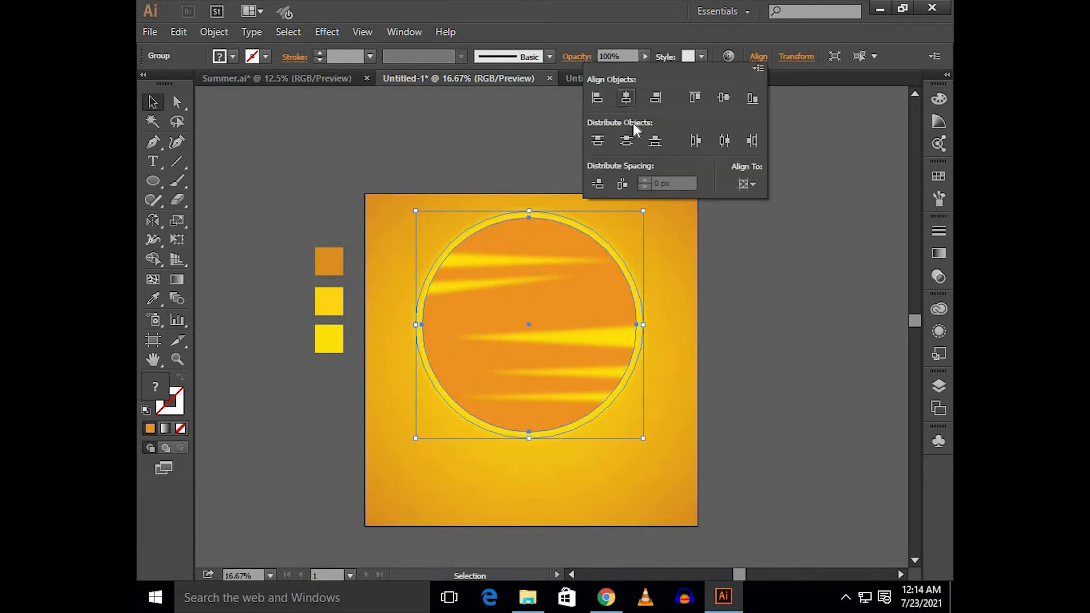
click(768, 291)
- Nudge the sun group down a little from the artboard's upper edge
click(548, 275)
key(shift+Down)
key(shift+Down)
key(shift+Down)
key(shift+Down)
key(shift+Down)
- Try enlarging the sun almost to the artboard's upper edge and shifting it down, and undo these changes
drag(656, 206, 672, 187)
key(shift+Down)
key(shift+Down)
key(shift+Down)
key(a)
key(shift+Up)
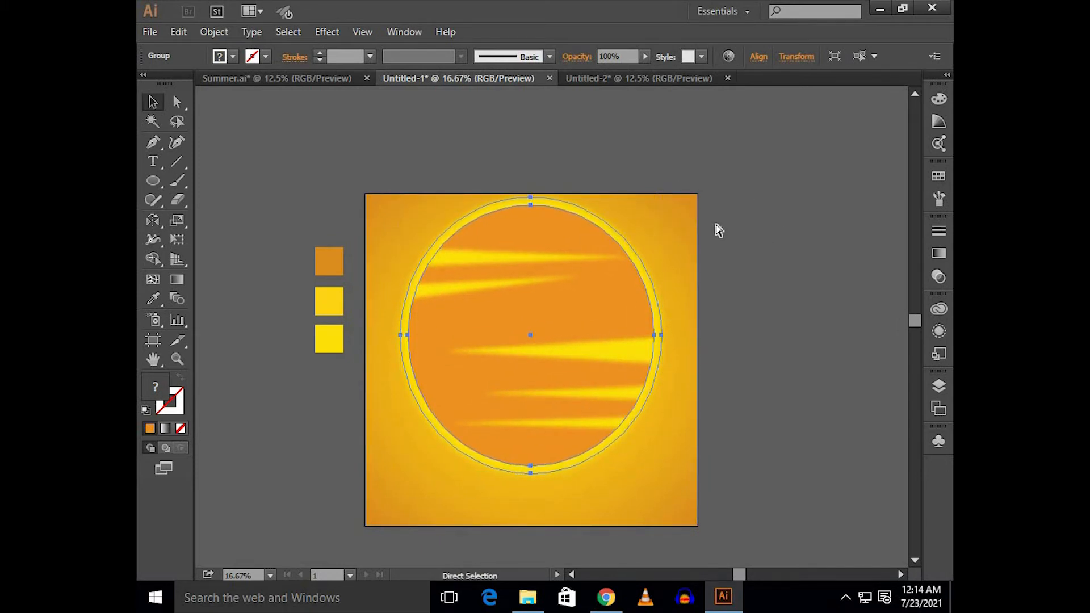
key(v)
key(a)
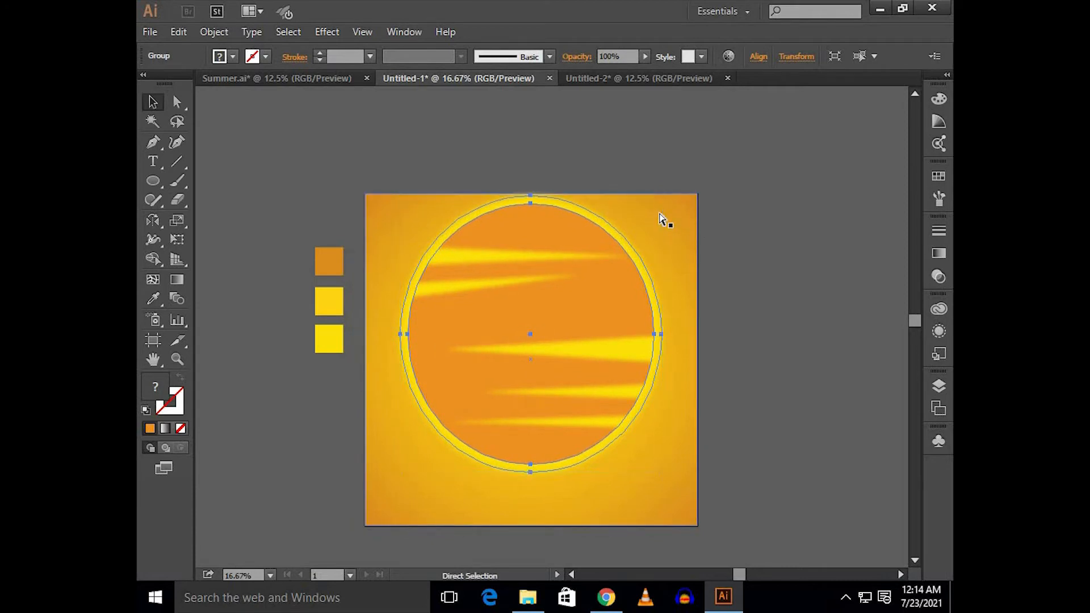
key(ctrl+z)
key(ctrl+z)
key(ctrl+z)
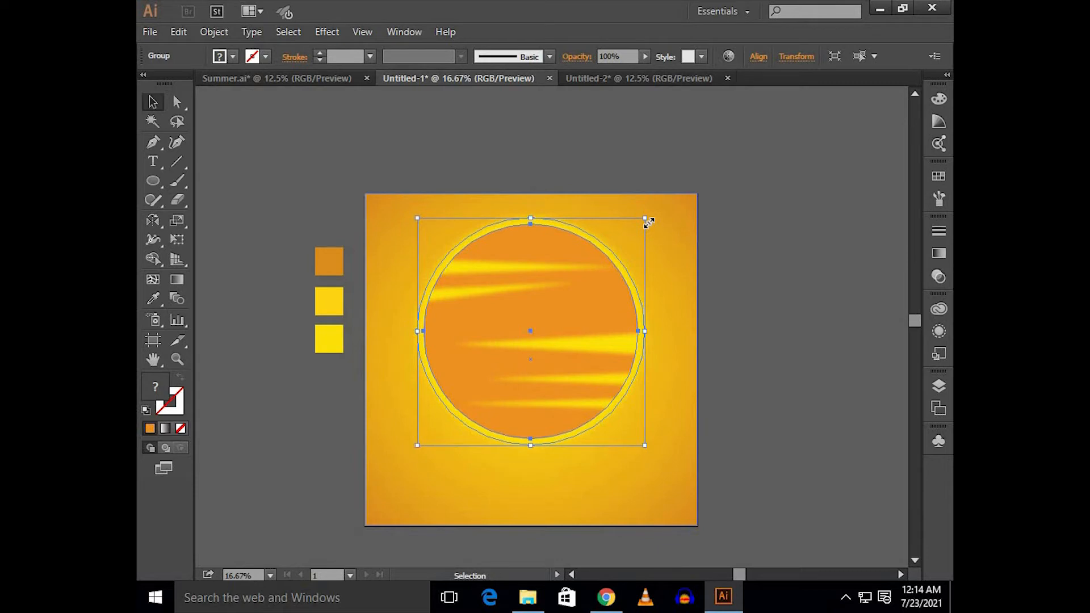
- Enlarge the sun group slightly to nearly three quarters of the artboard's width and nudge it down
drag(655, 208, 653, 207)
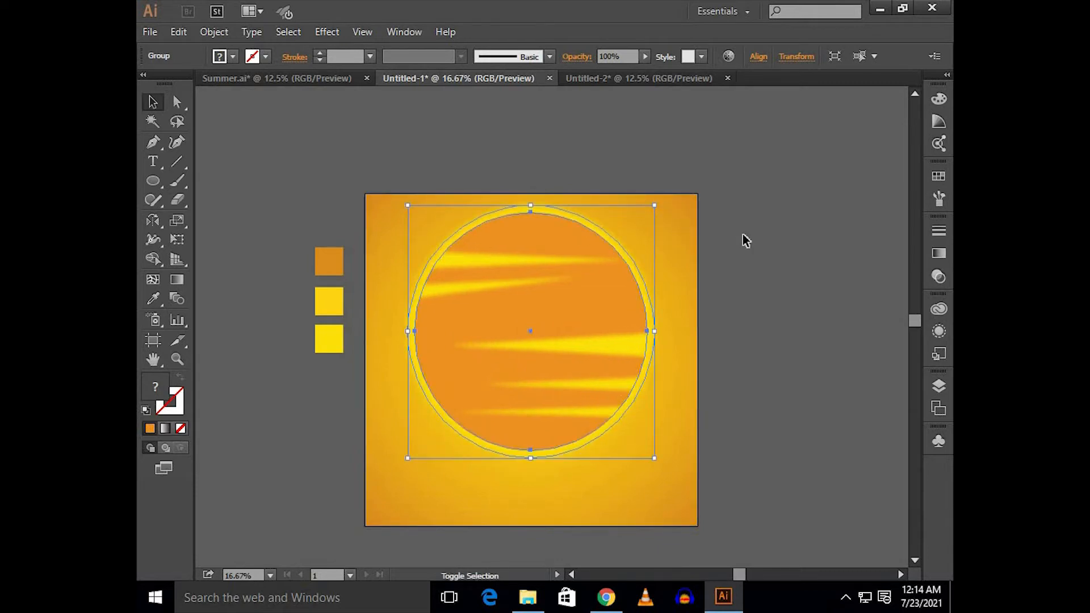
key(shift+Down)
click(748, 234)
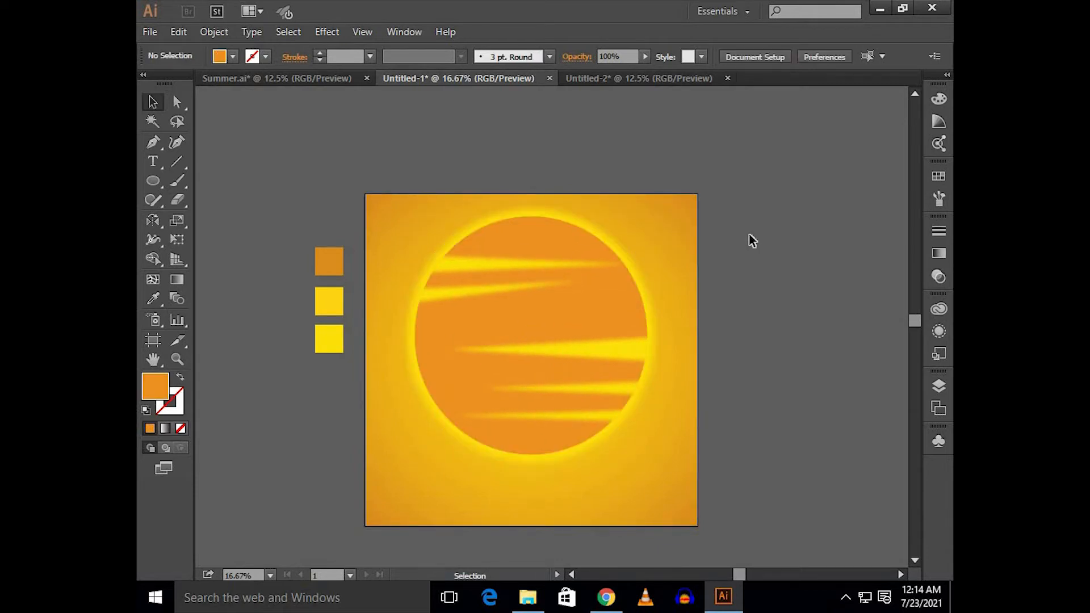
click(644, 294)
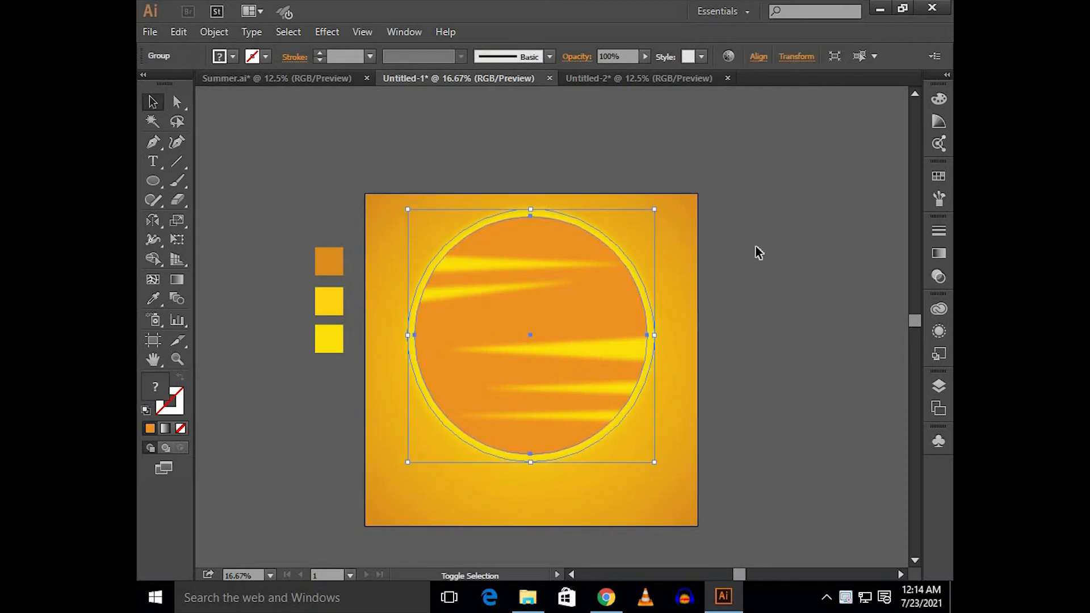
- Bring the car, palm tree and Summer Trip title from the Untitled-2 document into Untitled-1
click(643, 84)
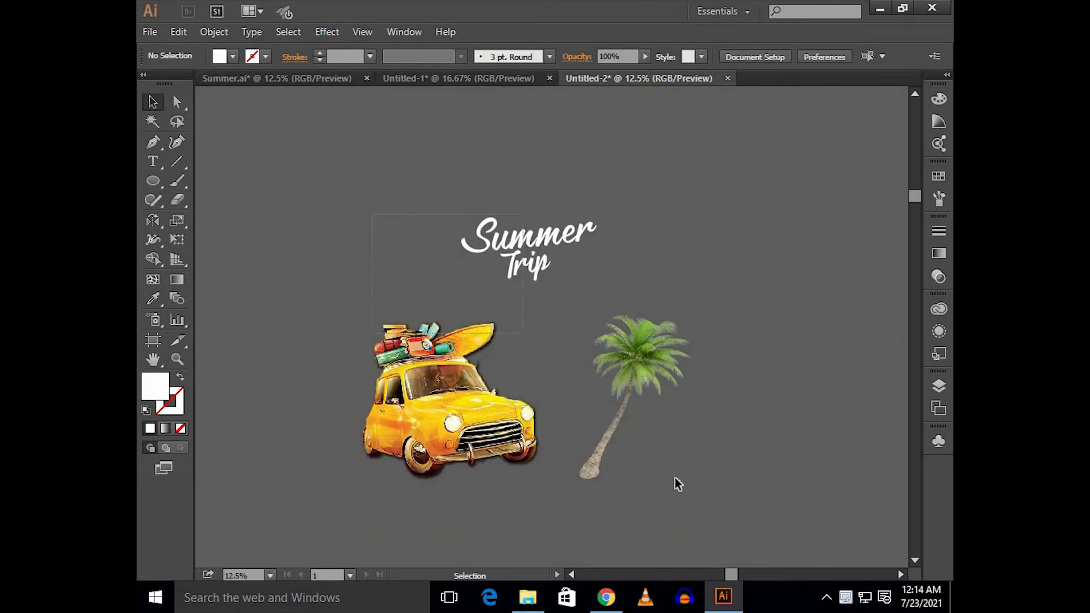
key(ctrl+a)
drag(549, 370, 523, 178)
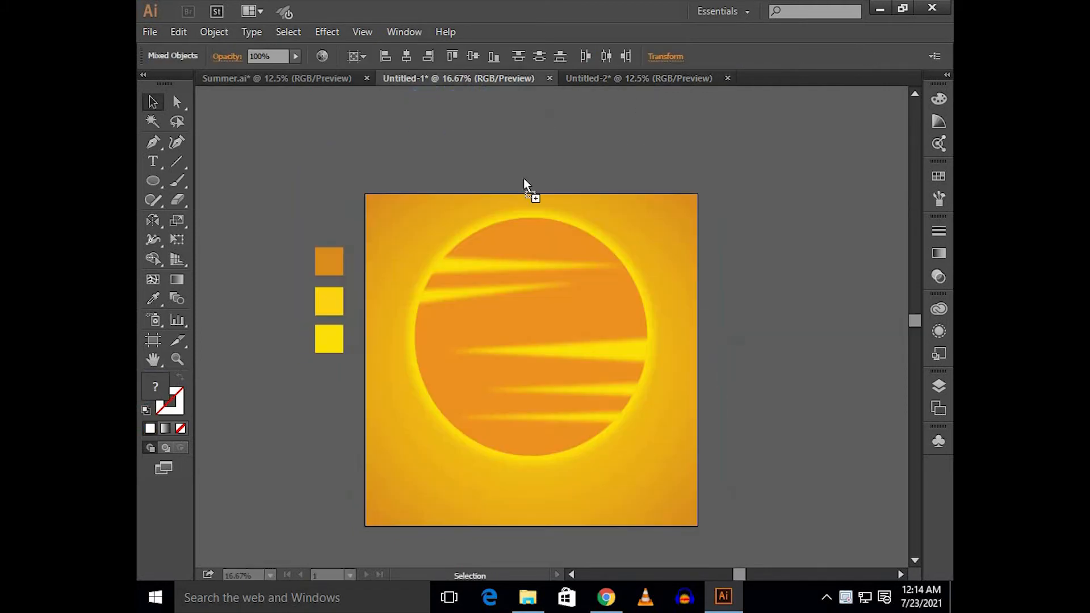
drag(728, 317, 808, 211)
- Move the yellow car onto the artboard so that it overlaps the lower part of the sun
scroll(637, 244, down, 1)
drag(652, 280, 519, 312)
drag(577, 260, 619, 231)
click(413, 237)
drag(498, 264, 758, 289)
drag(765, 369, 495, 399)
scroll(442, 396, up, 1)
click(766, 345)
mouse_move(764, 346)
mouse_down()
mouse_move(849, 306)
mouse_move(802, 304)
mouse_move(776, 351)
mouse_up()
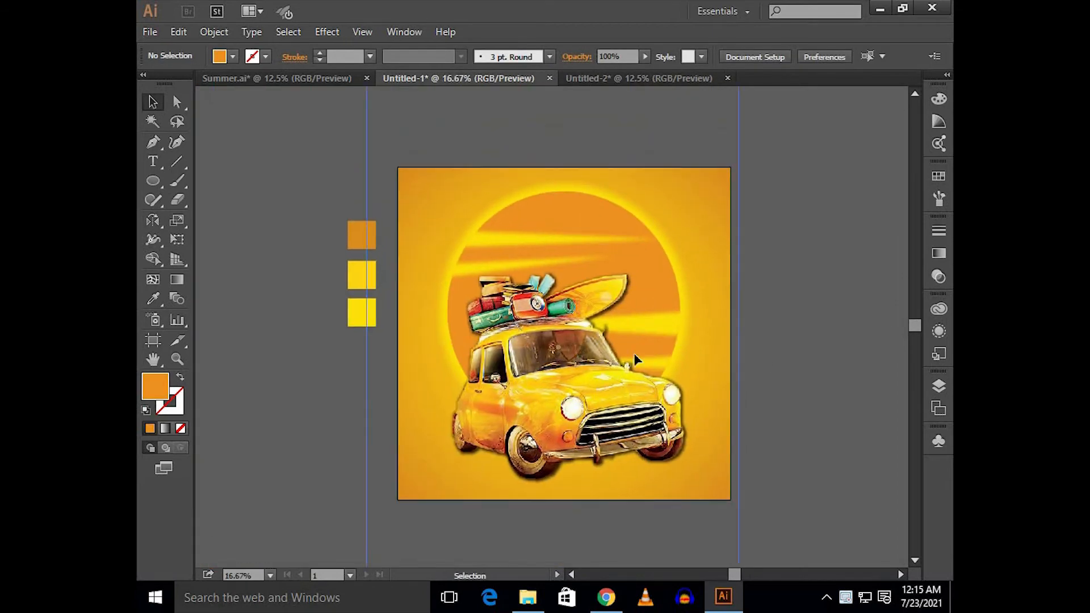
- Nudge the car slightly up and to the left and rotate it about 2° counterclockwise
click(696, 355)
key(shift+Up)
key(shift+Up)
key(shift+Left)
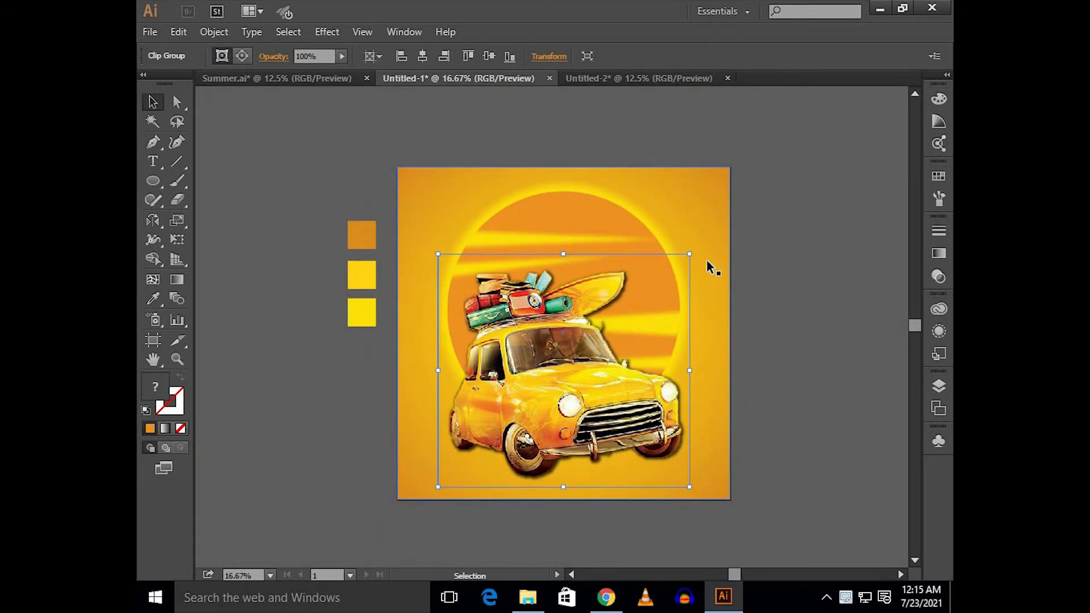
drag(698, 250, 699, 241)
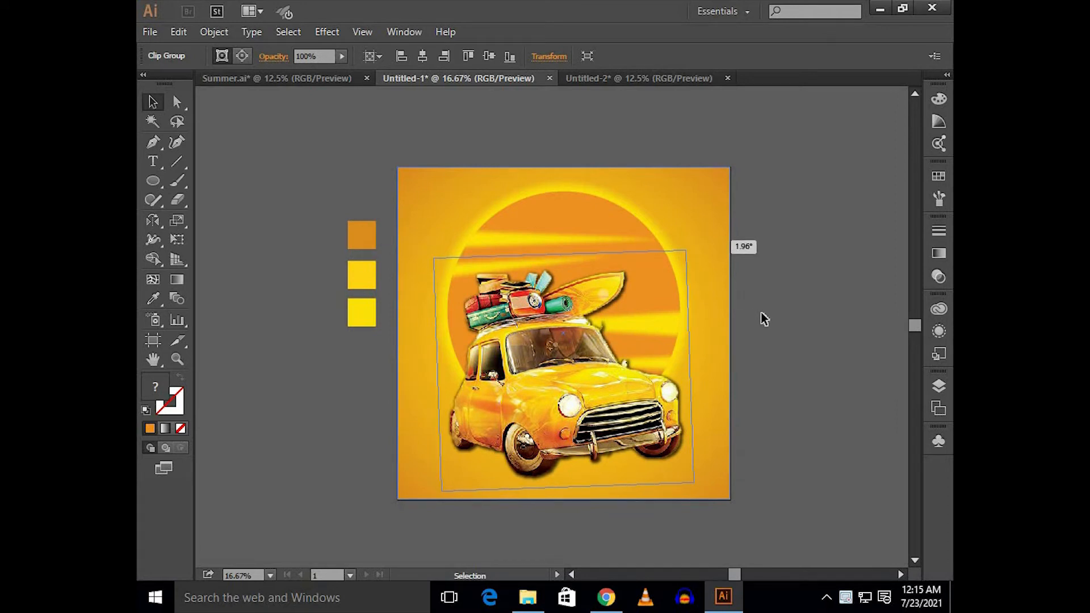
drag(764, 319, 766, 319)
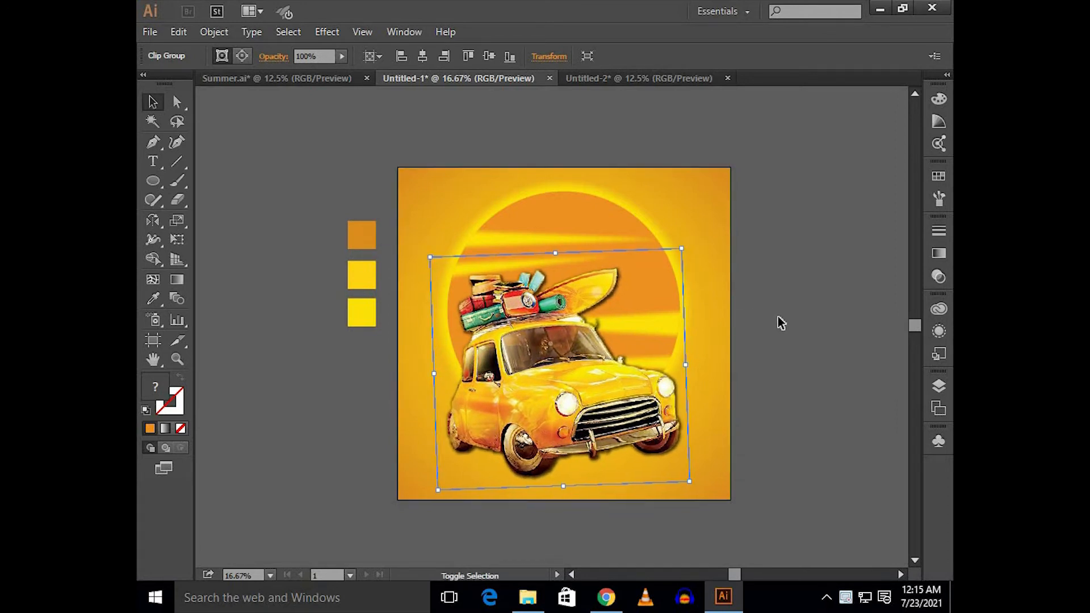
key(shift+Up)
click(778, 322)
- Draw a closed four-sided shape with the Pen tool, its corners at the car's three visible wheels and the near headlight
drag(777, 369, 798, 272)
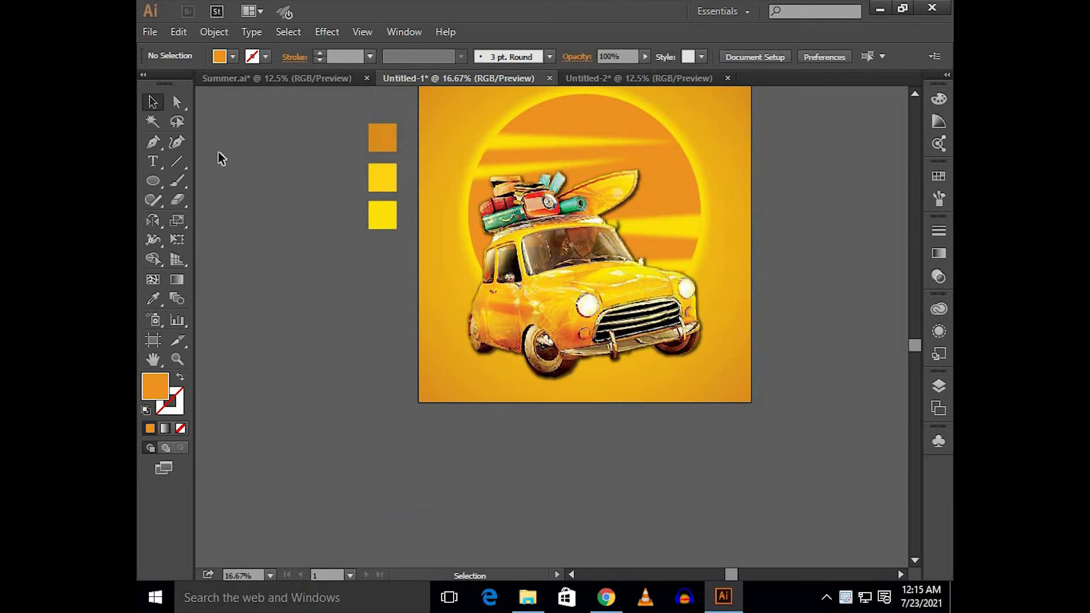
scroll(570, 347, up, 2)
drag(426, 357, 397, 362)
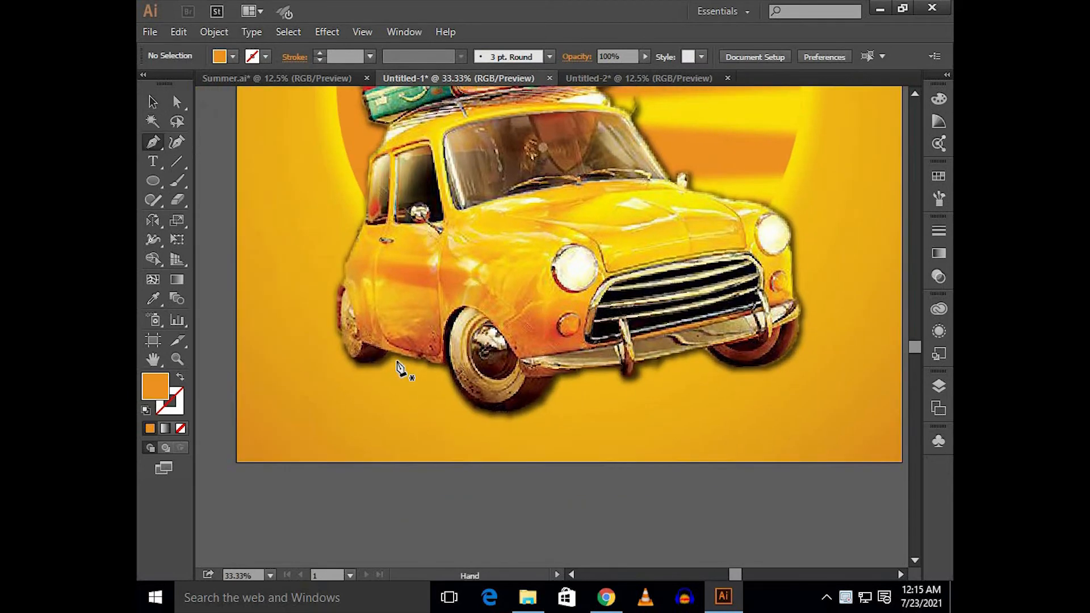
click(365, 356)
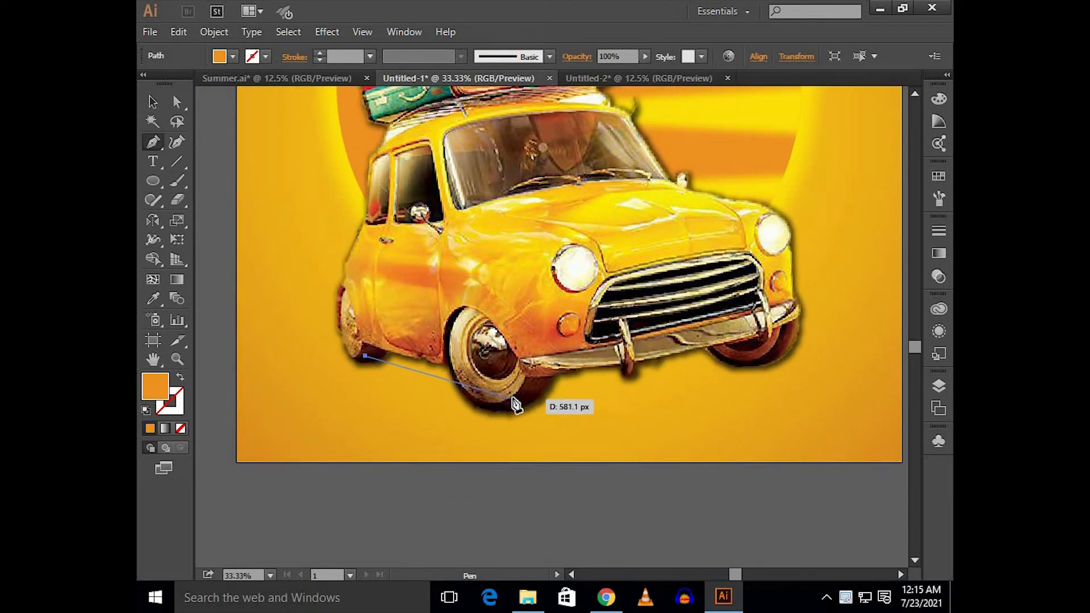
click(763, 341)
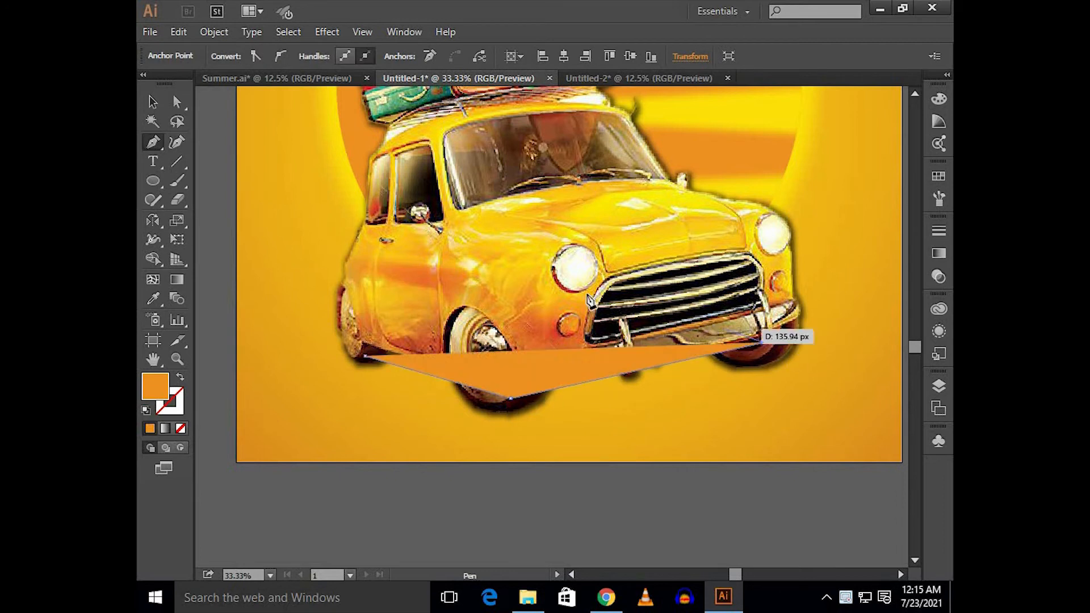
click(557, 282)
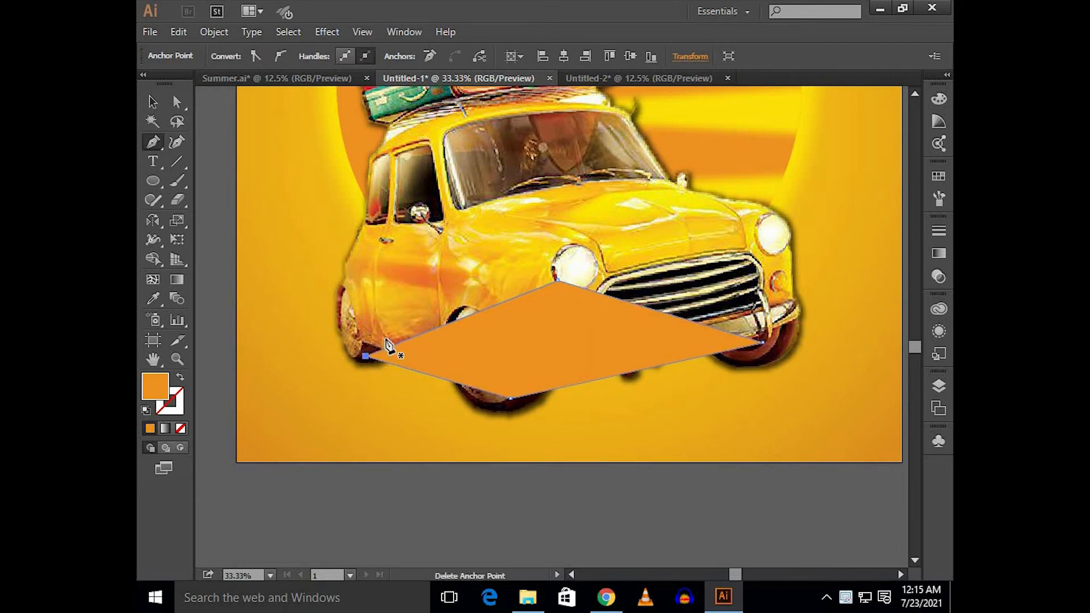
key(v)
click(210, 226)
- Fill the four-sided shape over the car's lower part with black
click(457, 325)
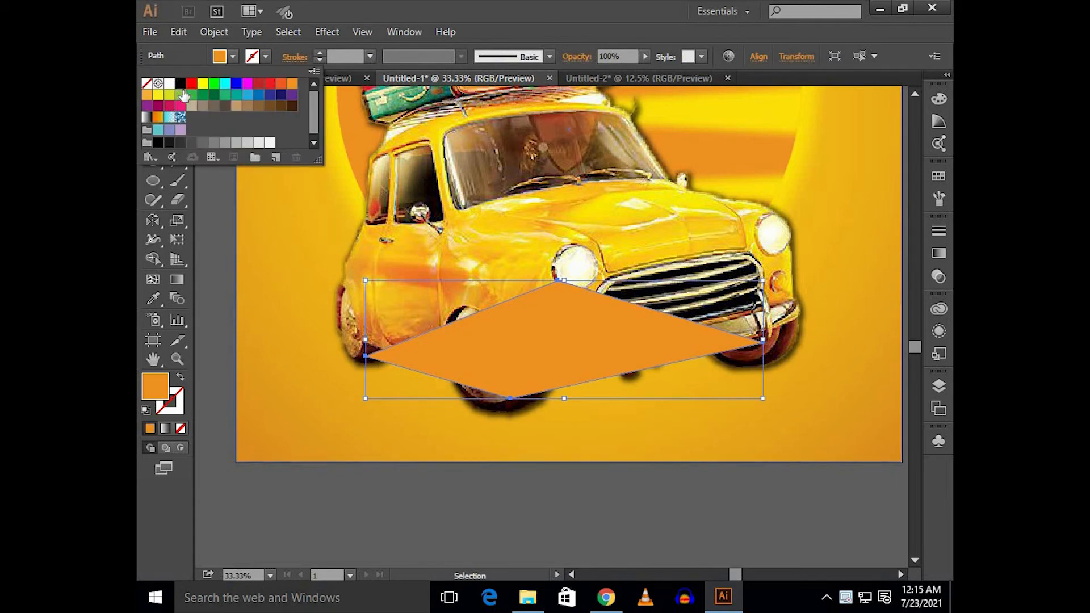
click(179, 85)
click(552, 479)
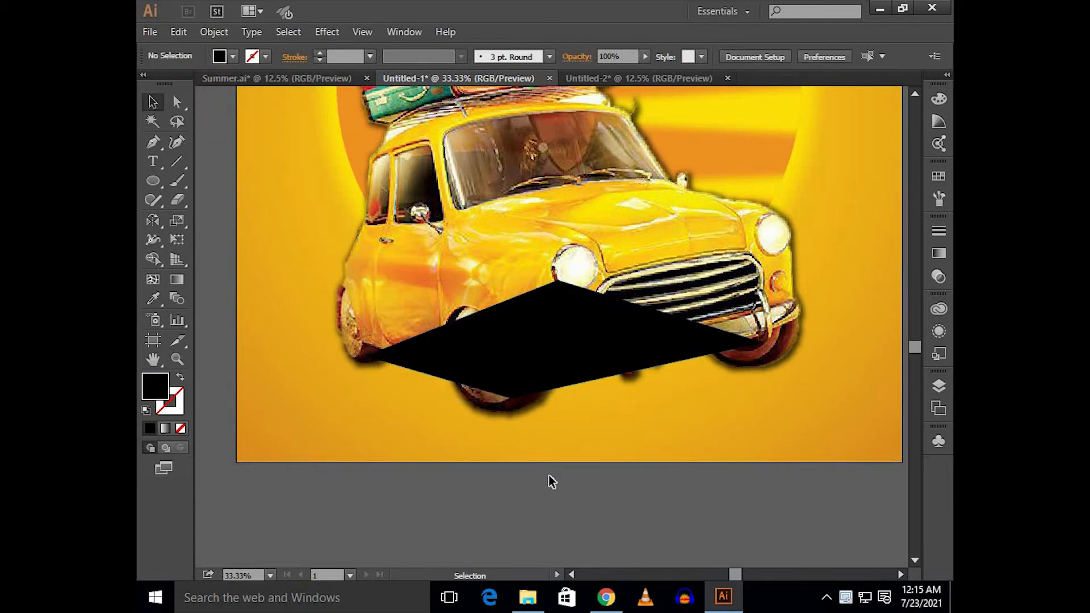
- Apply a Gaussian Blur with a 15-pixel radius to the black four-sided shape over the car's lower part
key(ctrl+minus)
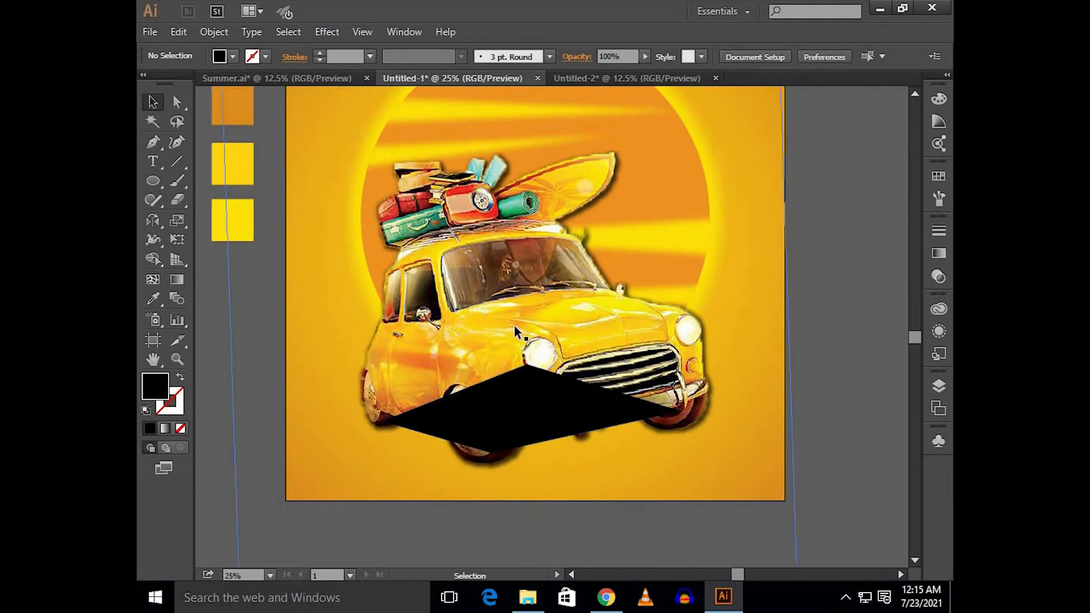
key(ctrl+plus)
click(525, 386)
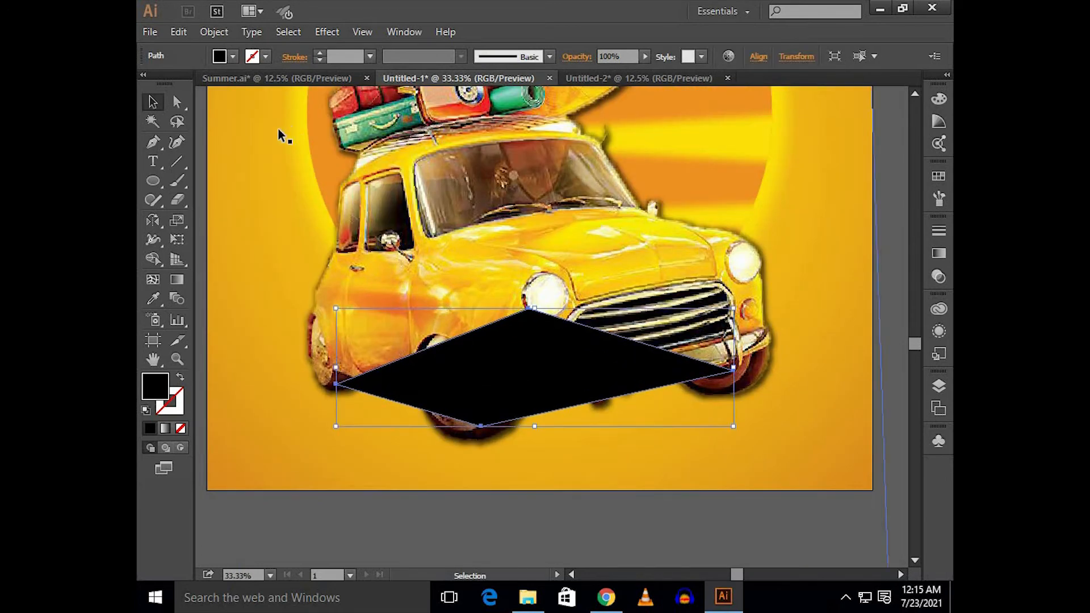
click(327, 32)
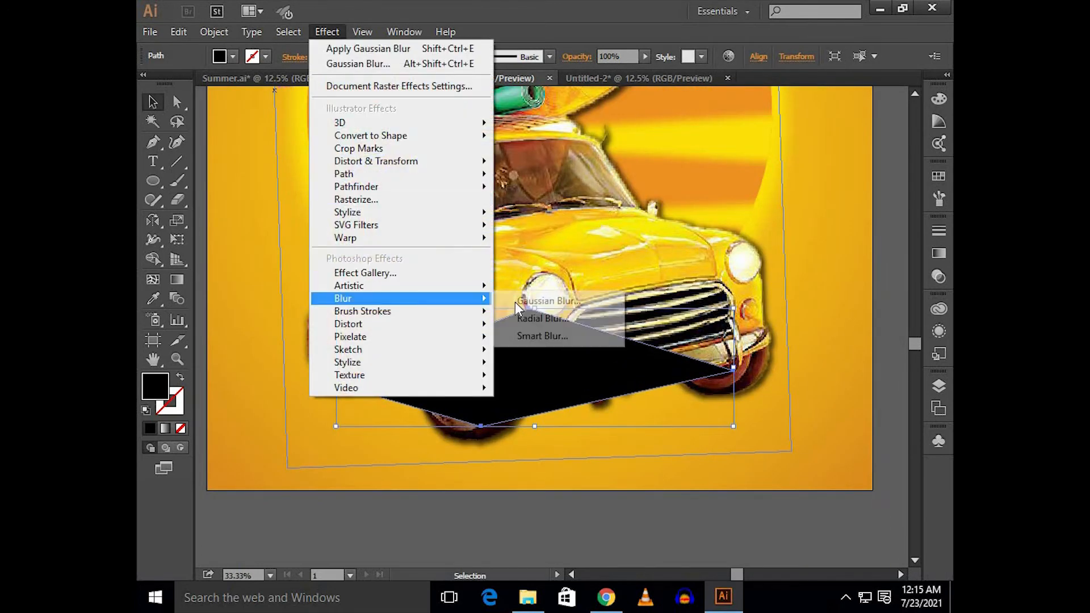
click(528, 298)
click(706, 254)
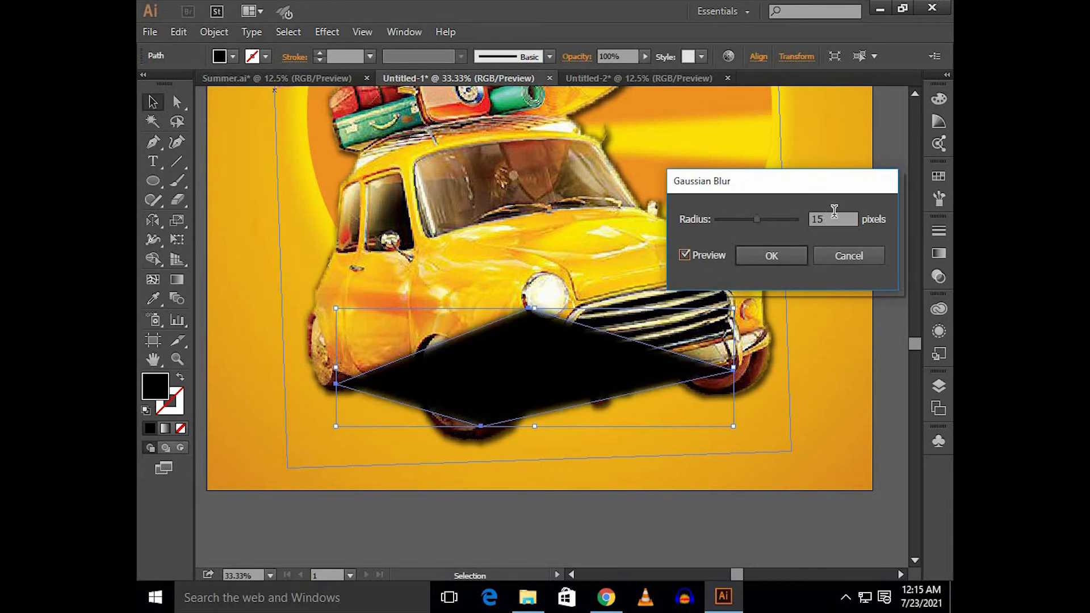
click(771, 256)
- Bring the yellow car to the front so that it covers the blurred black shape
key(ctrl+minus)
key(ctrl+minus)
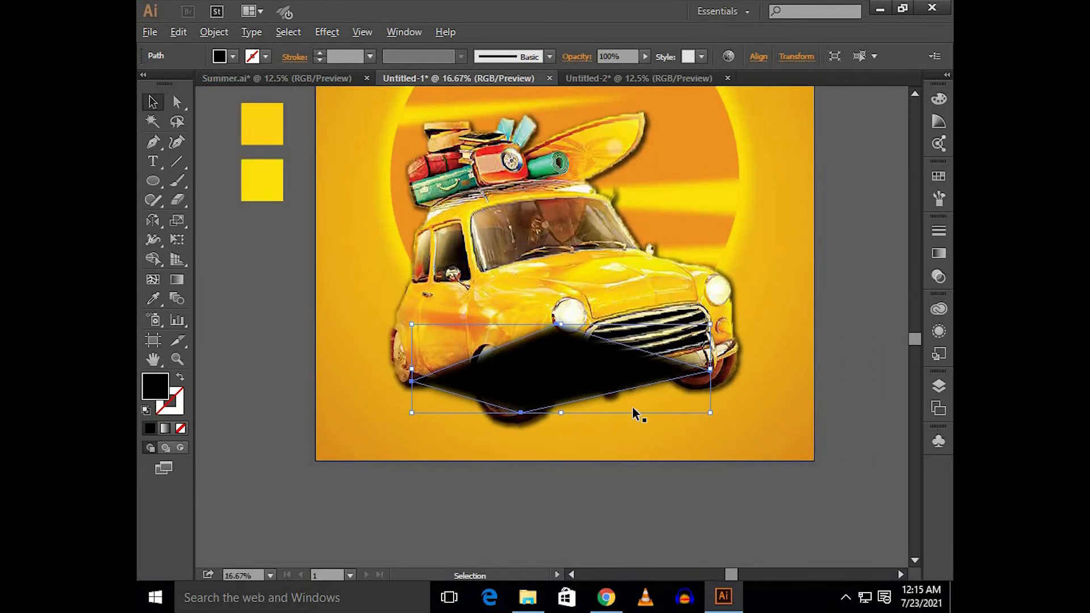
click(739, 458)
click(564, 314)
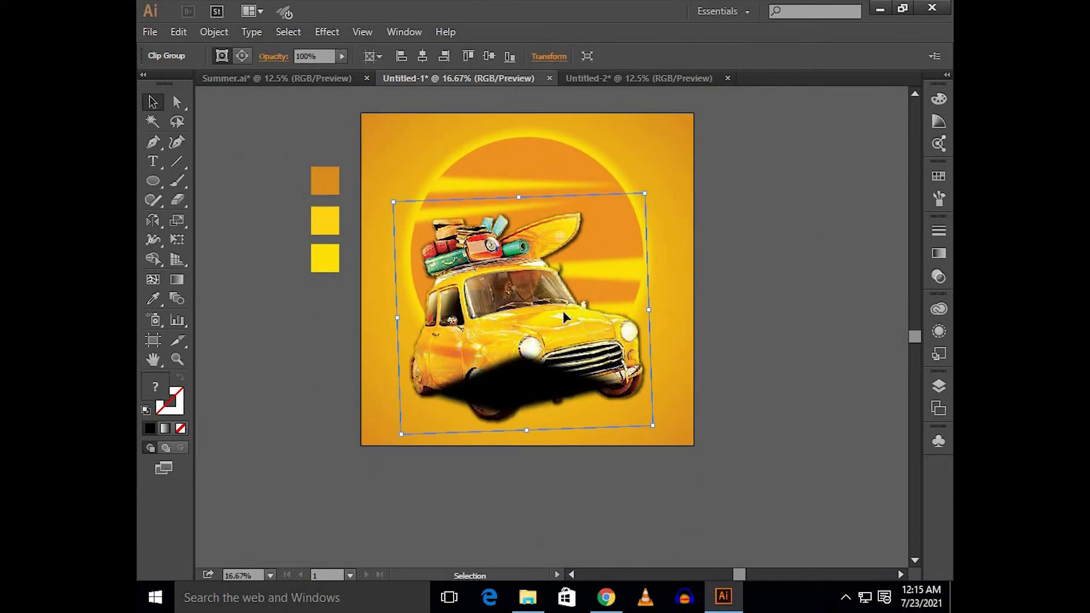
right_click(564, 314)
mouse_move(608, 447)
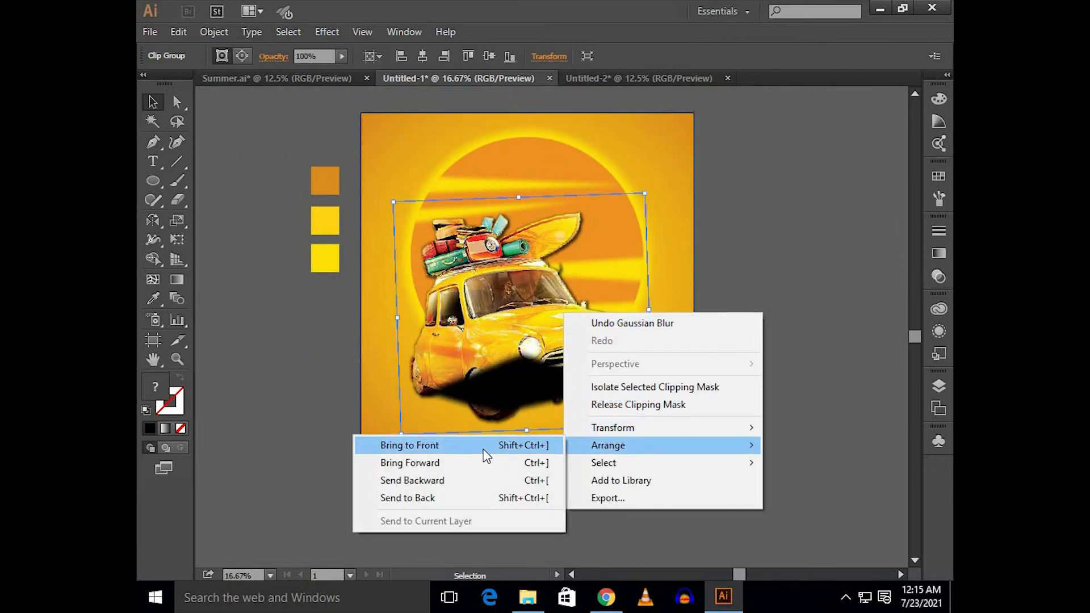
click(427, 451)
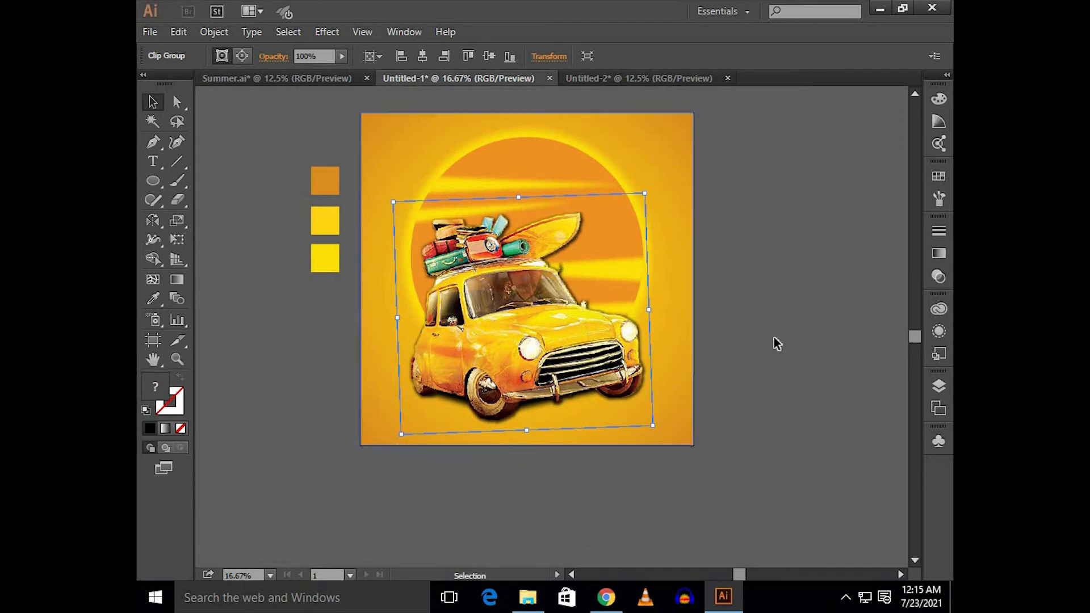
click(774, 336)
- Lock the yellow car and move the blurred black shadow shape slightly down beneath it
key(ctrl+plus)
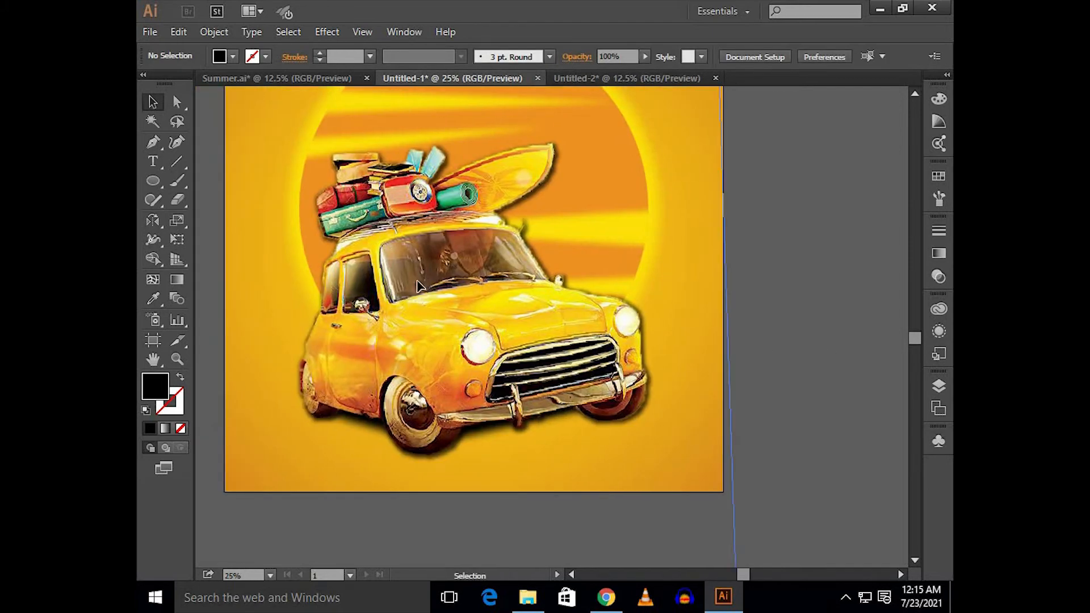
click(416, 284)
key(ctrl+2)
drag(452, 328, 545, 307)
click(546, 392)
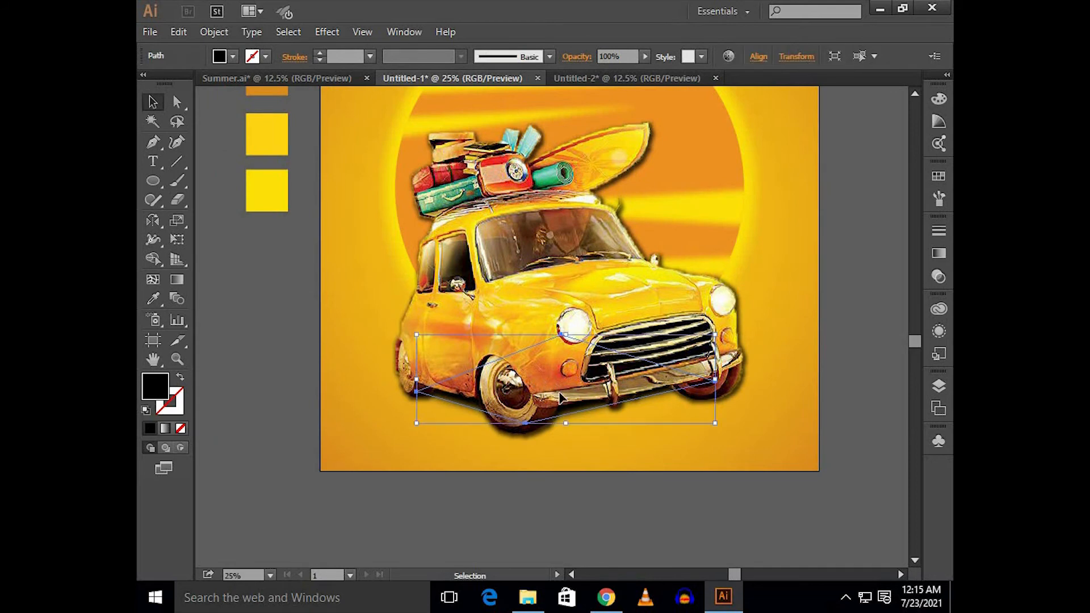
drag(560, 397, 558, 407)
- Reshape the blurred shadow by moving its corner points at the rear wheel, near front wheel and far front wheel to follow the car's underside
scroll(465, 413, up, 1)
key(a)
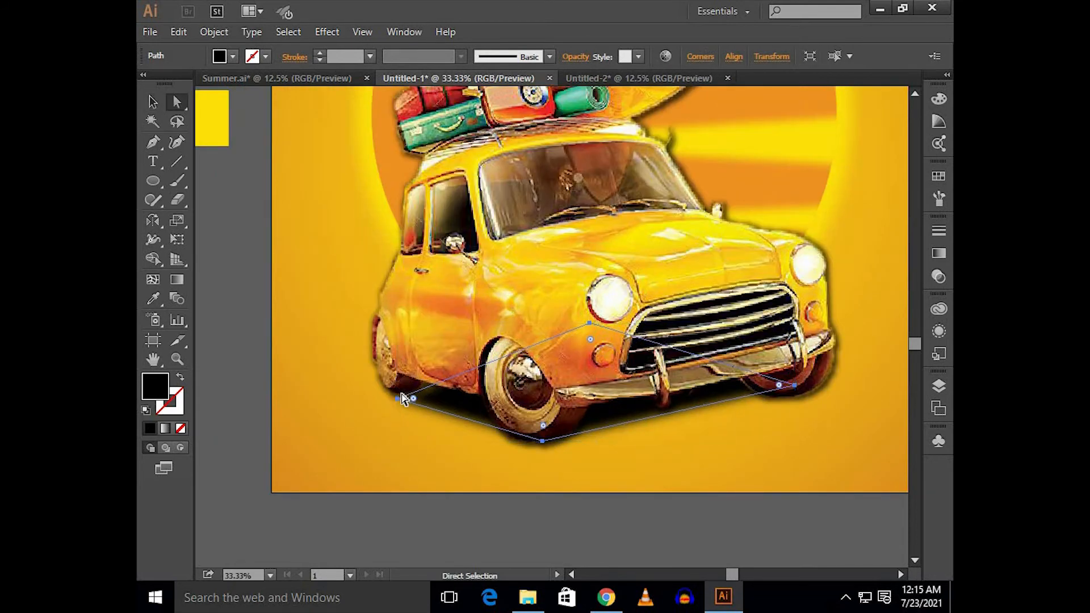
drag(396, 400, 396, 389)
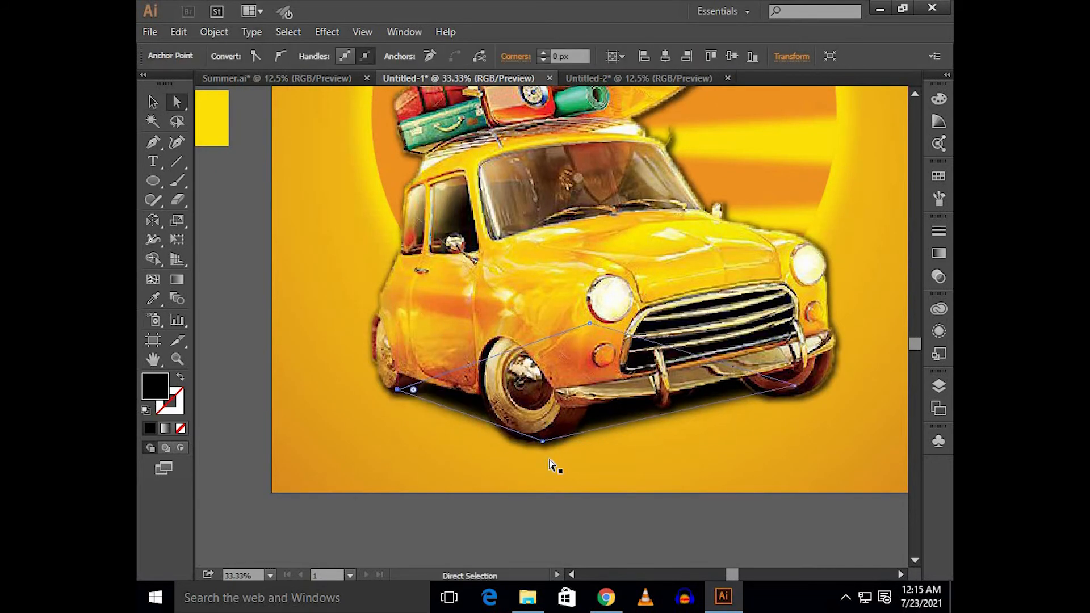
drag(542, 441, 531, 448)
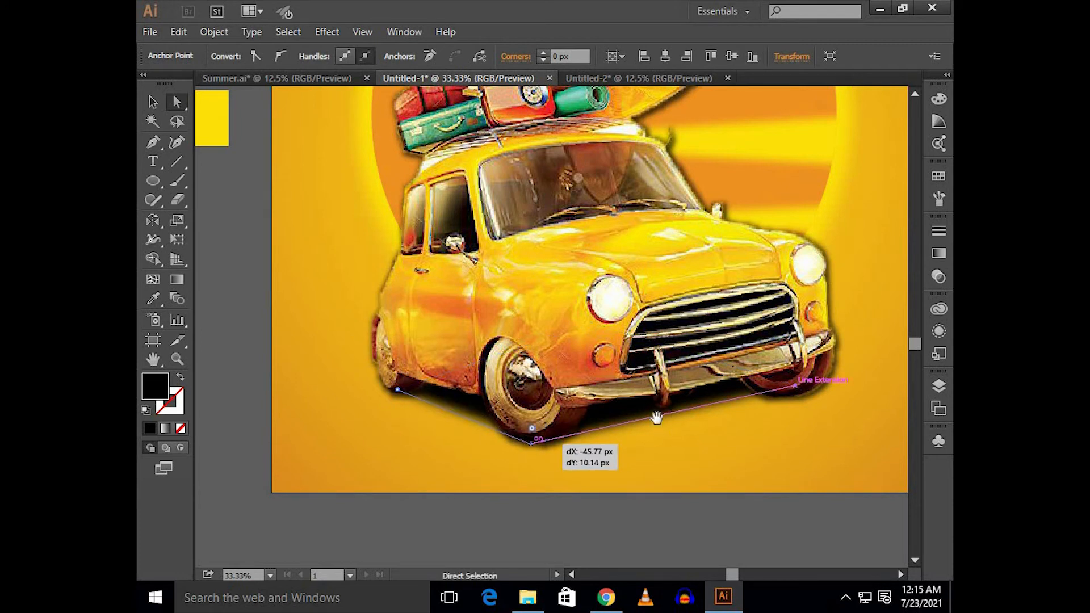
drag(781, 430, 724, 425)
drag(739, 381, 747, 392)
drag(478, 441, 497, 444)
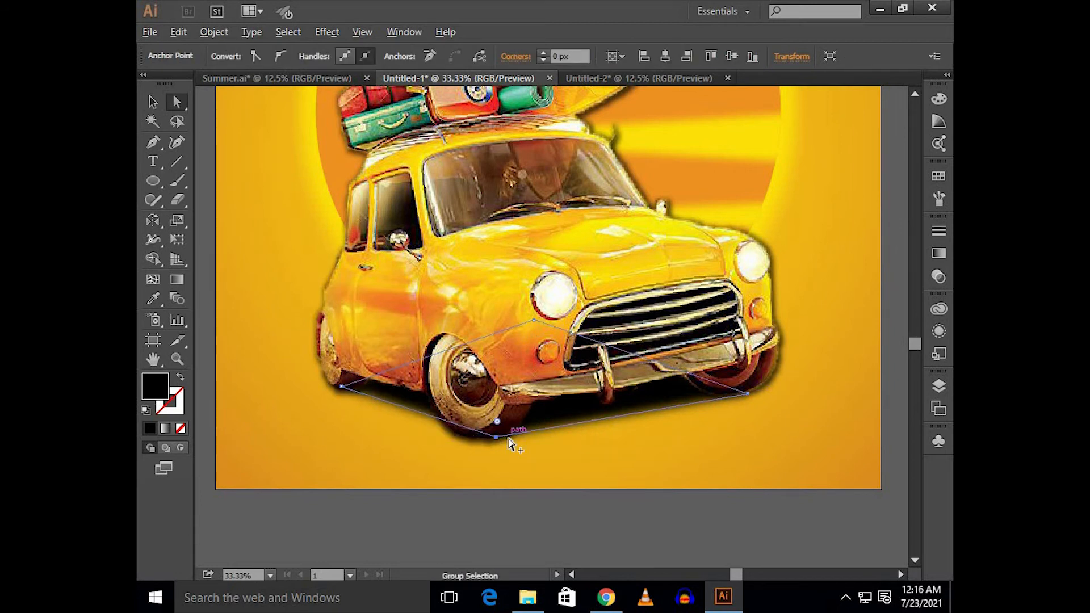
drag(342, 387, 339, 394)
key(ctrl+minus)
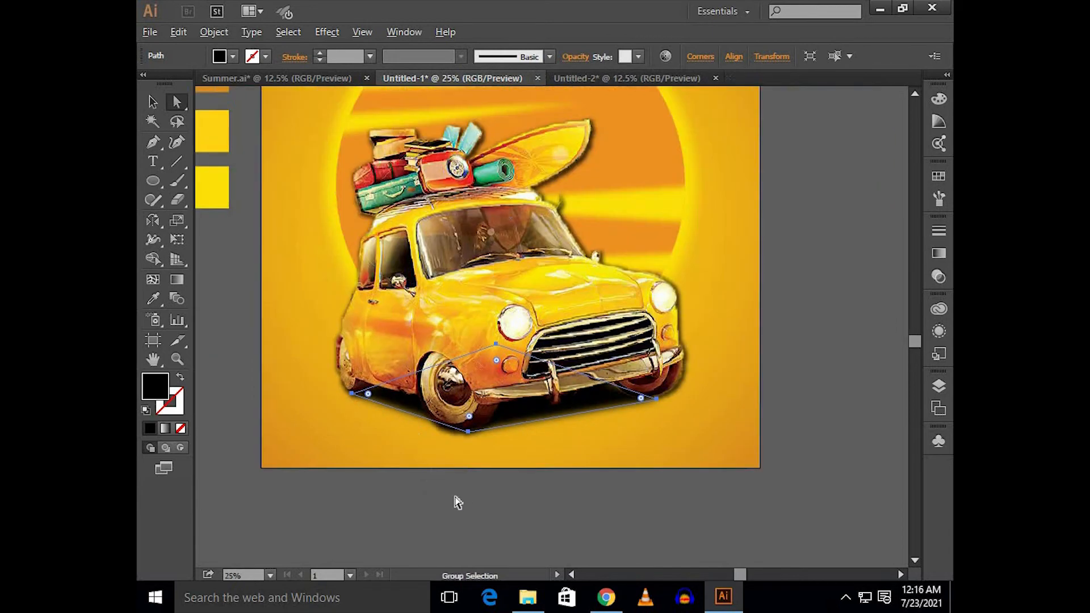
key(v)
click(460, 538)
scroll(458, 536, down, 2)
drag(428, 520, 482, 502)
scroll(489, 538, up, 1)
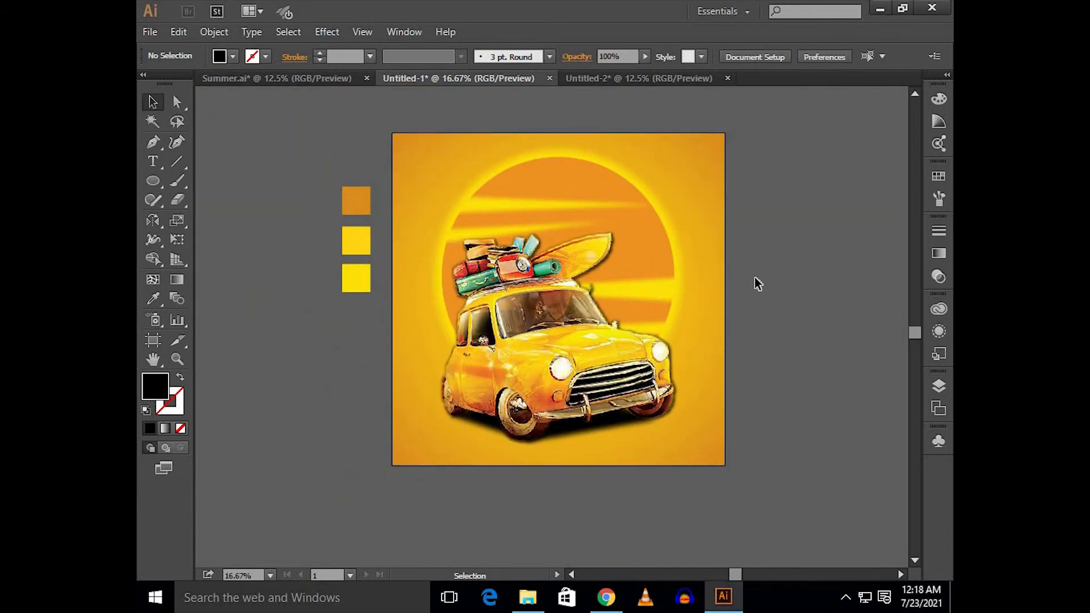
- Unlock all objects and lock only the orange gradient background rectangle
key(ctrl+alt+2)
click(738, 120)
click(699, 158)
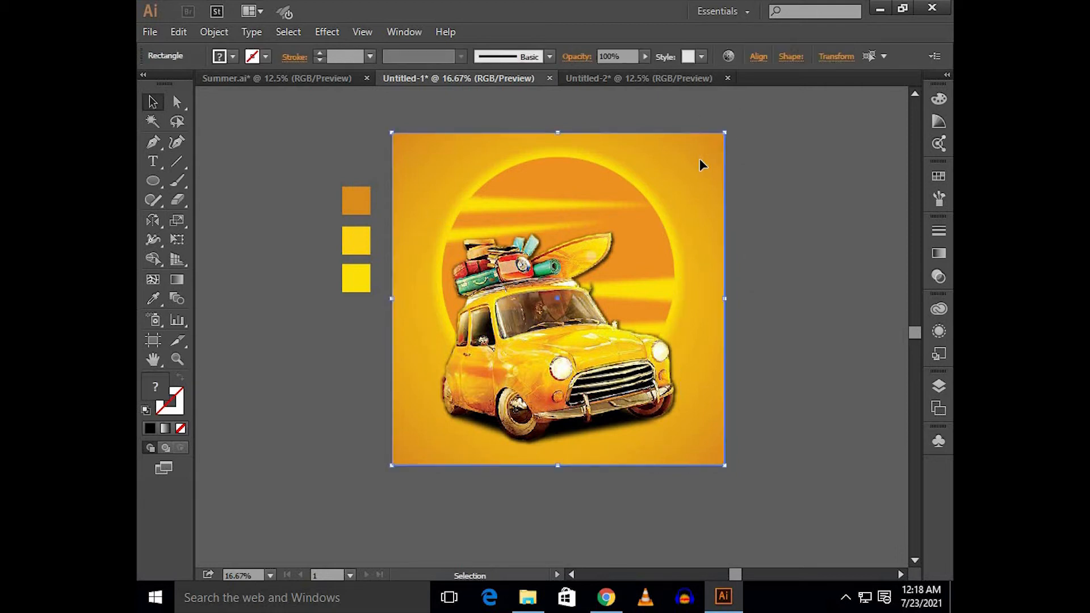
click(786, 217)
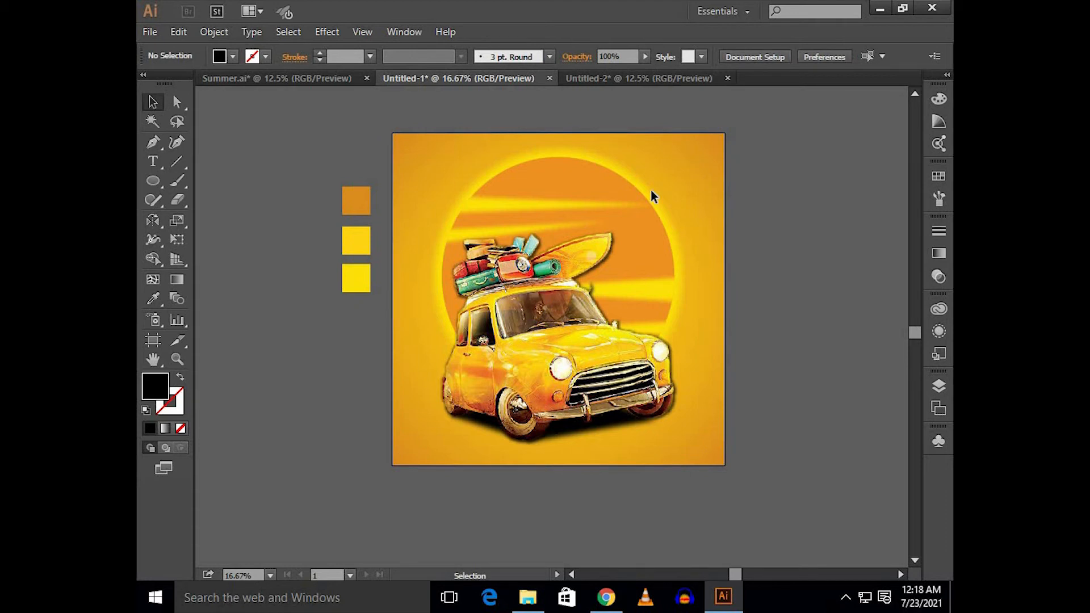
- Group the sun, the car and its ground shadow
drag(449, 474, 554, 195)
right_click(554, 197)
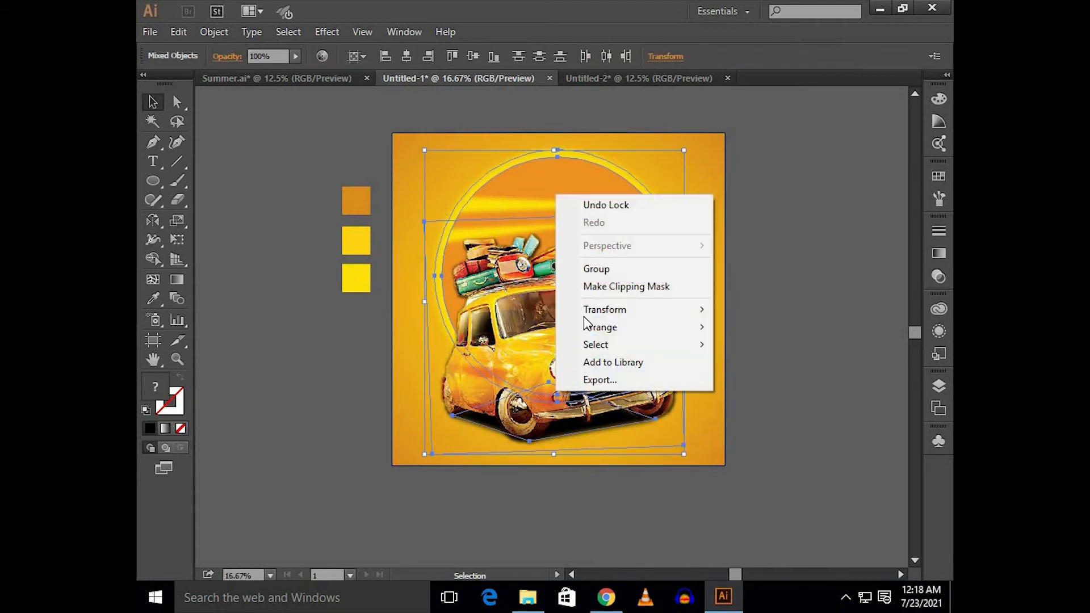
click(599, 267)
click(772, 285)
- Nudge the grouped sun, car and shadow slightly down on the artboard
click(623, 290)
key(shift+Down)
key(shift+Down)
key(shift+Down)
key(shift+Down)
key(shift+Down)
key(shift+Down)
key(shift+Down)
key(shift+Down)
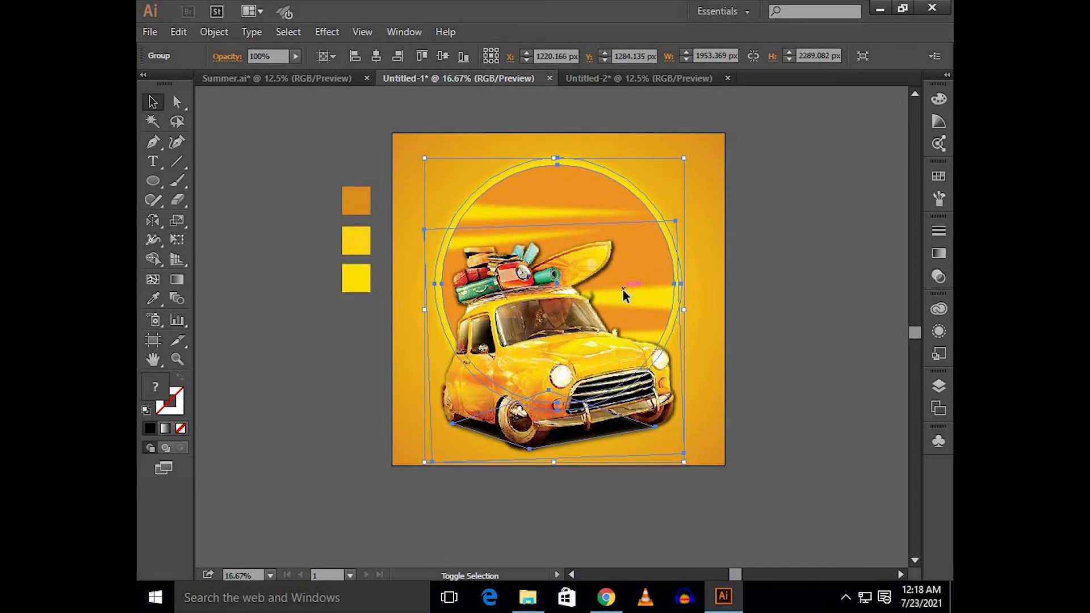
click(776, 260)
- Move the palm tree image from beside the artboard onto its right part, overlapping the car and the sun's edge
scroll(776, 261, down, 1)
scroll(646, 255, right, 8)
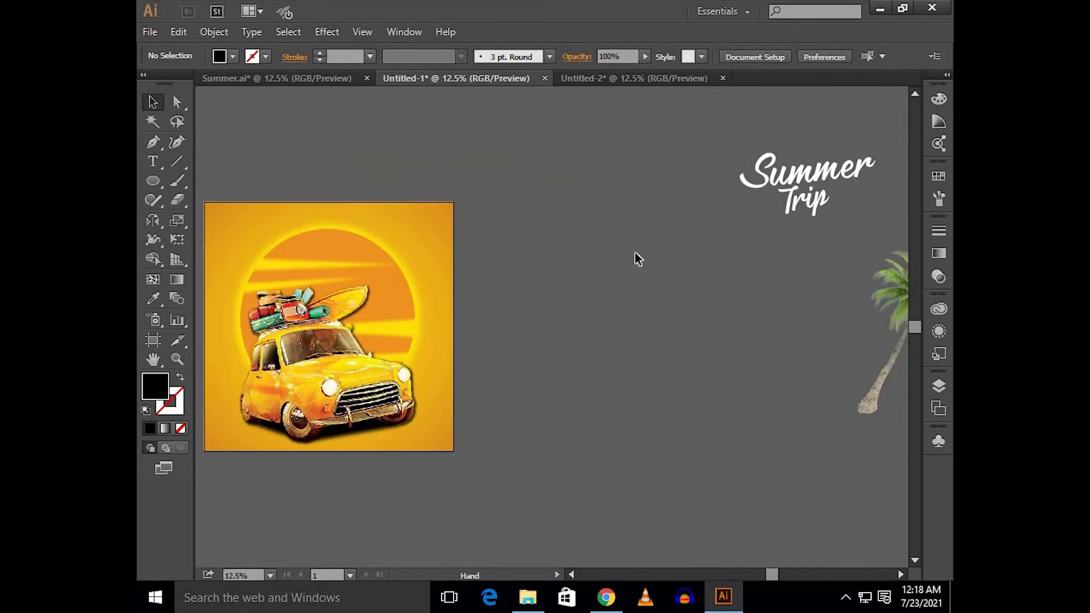
scroll(763, 297, down, 1)
drag(793, 325, 493, 361)
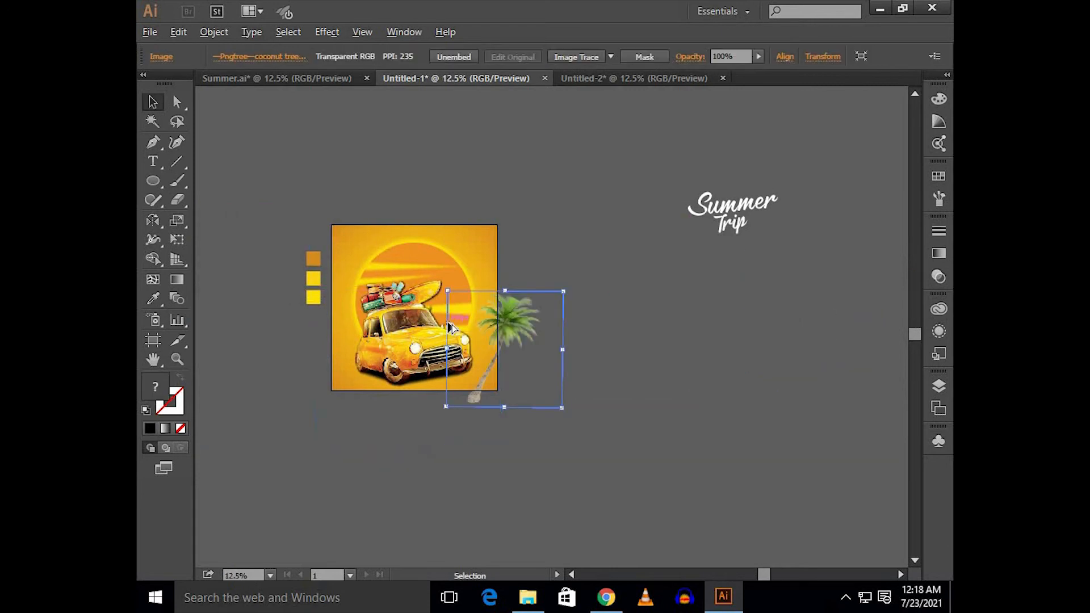
scroll(443, 323, up, 2)
scroll(602, 322, left, 3)
drag(601, 321, 495, 298)
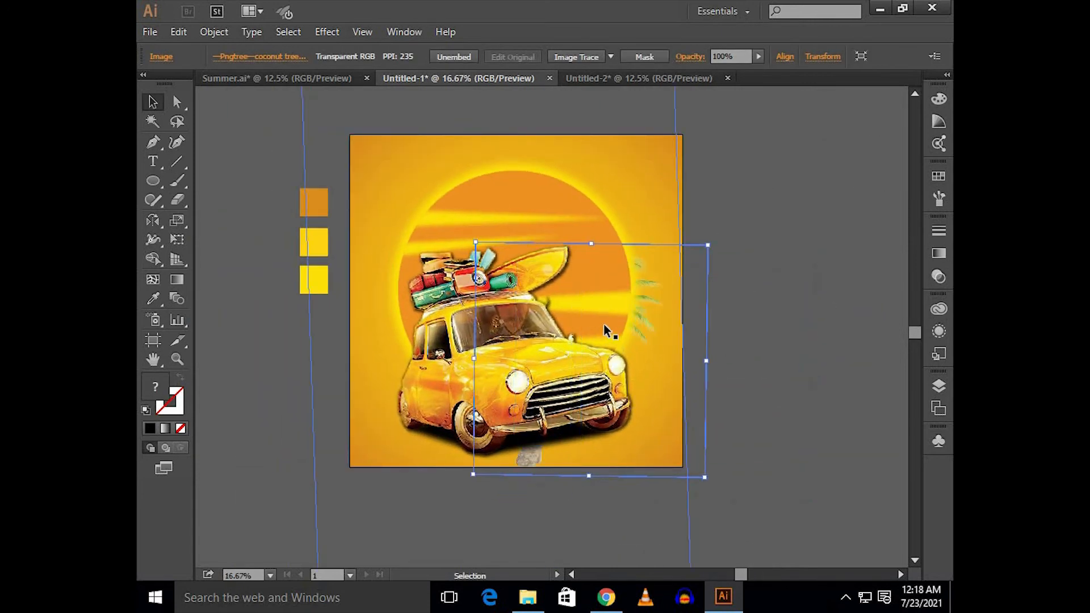
- Bring the palm tree to the front and move it up so its leaves overlap the sun's right edge
right_click(638, 299)
mouse_move(647, 394)
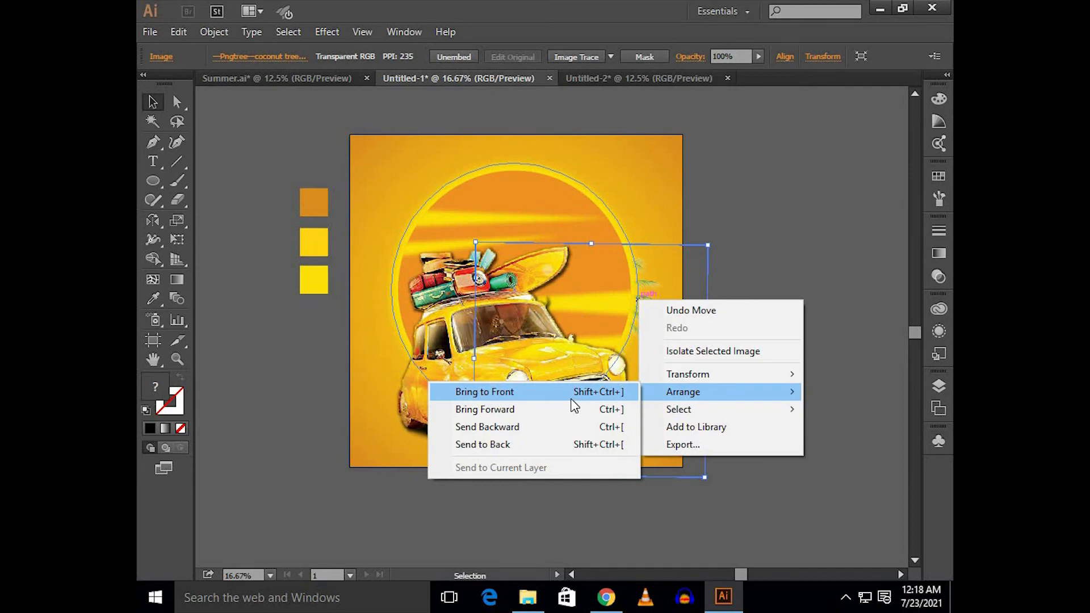
click(571, 398)
click(738, 318)
drag(634, 364, 652, 321)
key(ctrl+equal)
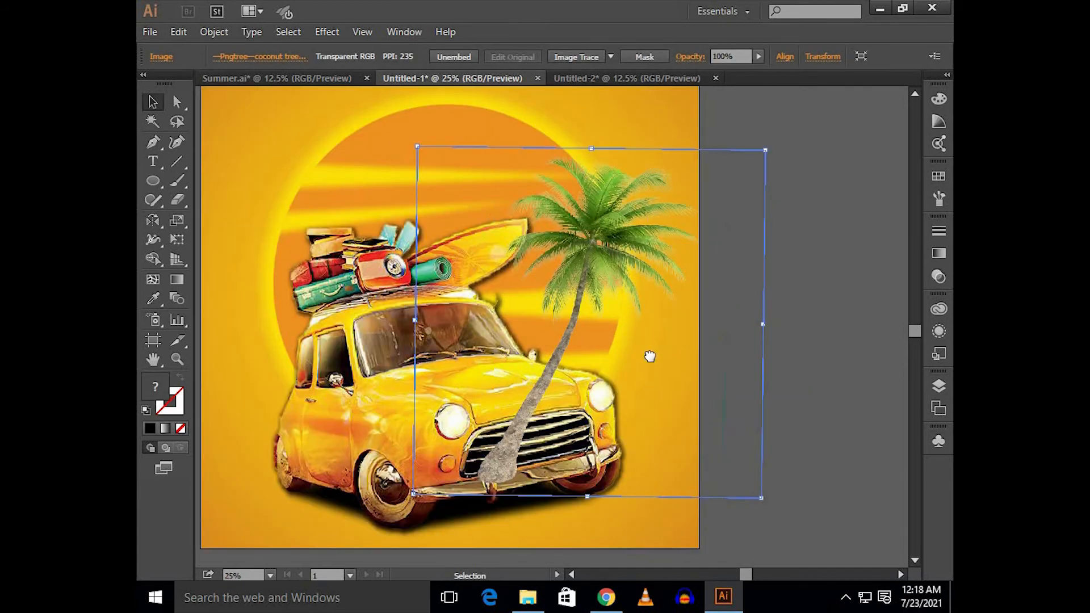
drag(648, 280, 619, 315)
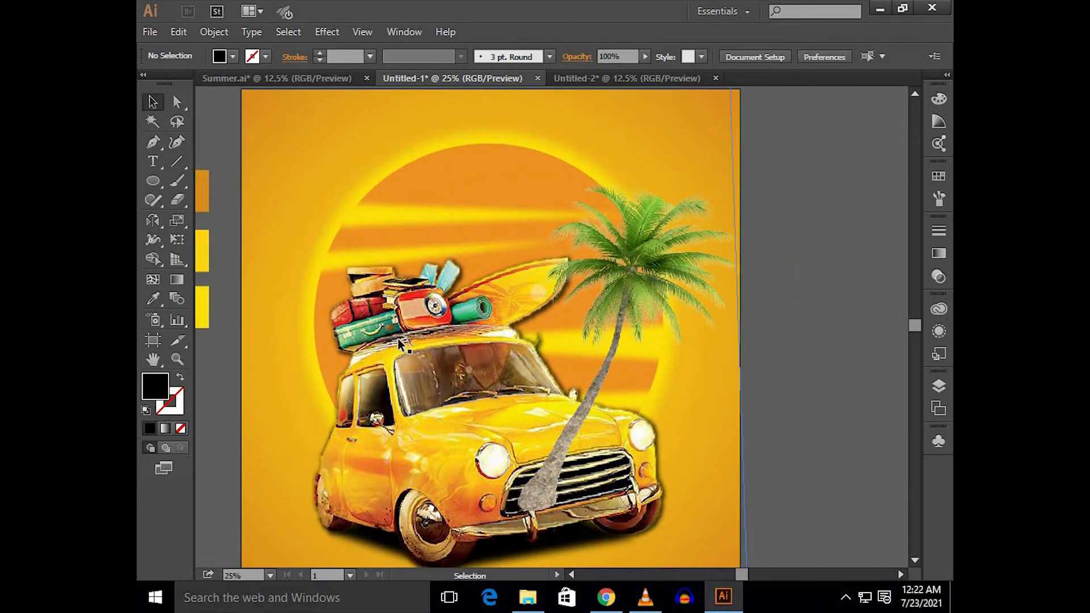
- Ungroup the sun, the car and its shadow
click(399, 340)
right_click(399, 340)
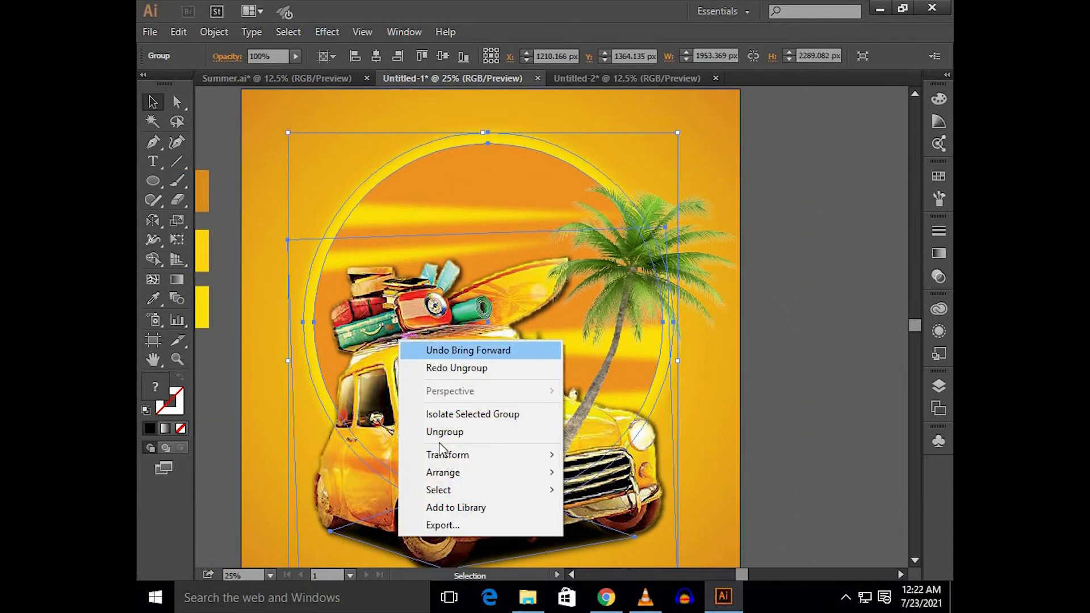
click(440, 436)
click(850, 320)
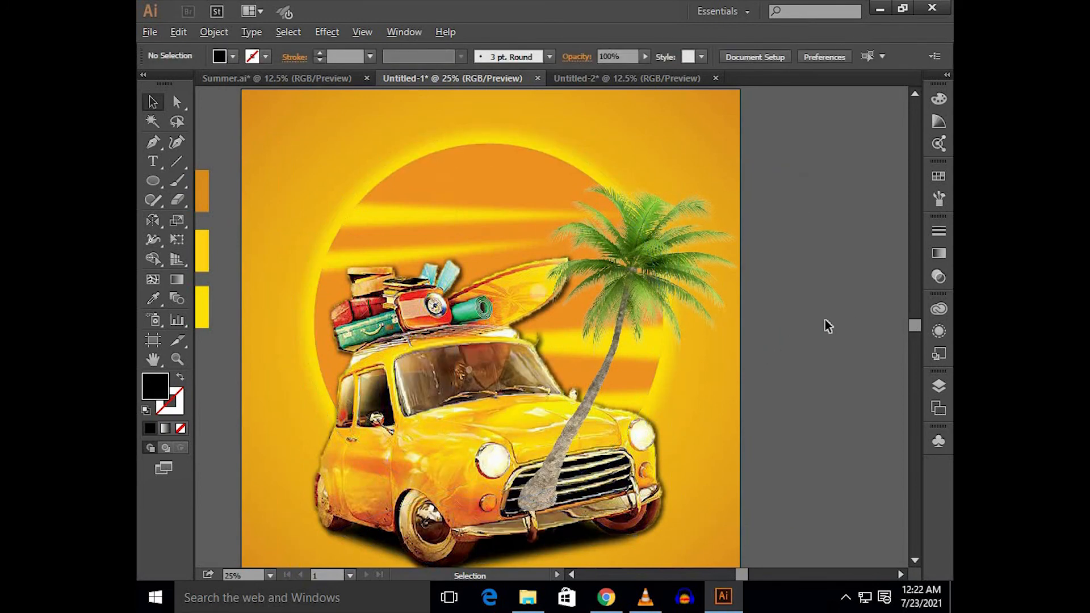
- Send the palm tree backward so that it stands behind the car but in front of the sun
scroll(826, 319, down, 1)
scroll(721, 309, right, 1)
click(647, 275)
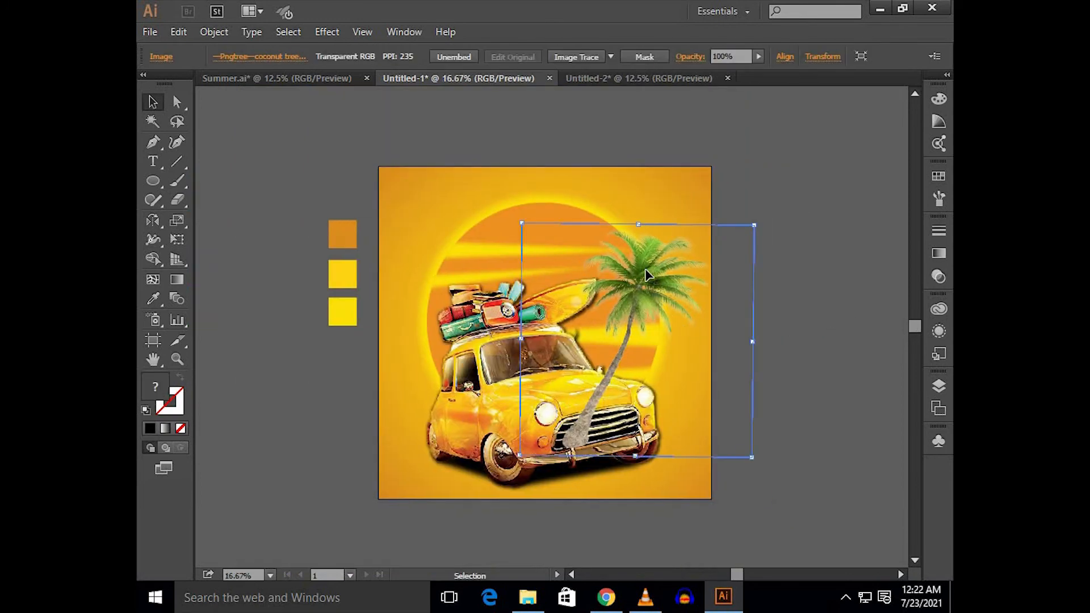
key(ctrl+bracketleft)
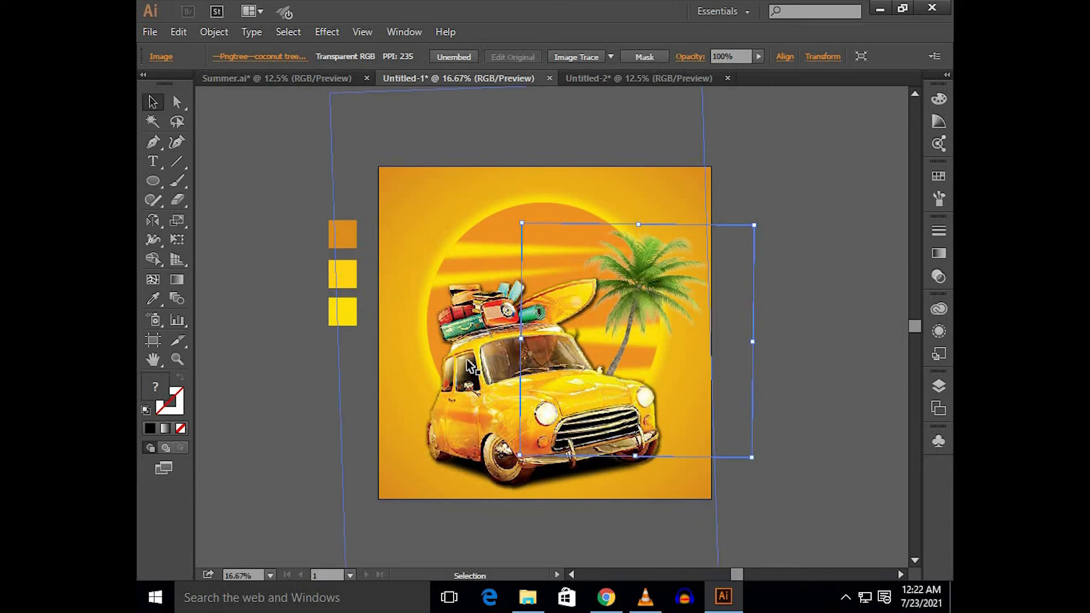
click(466, 366)
shift+click(486, 227)
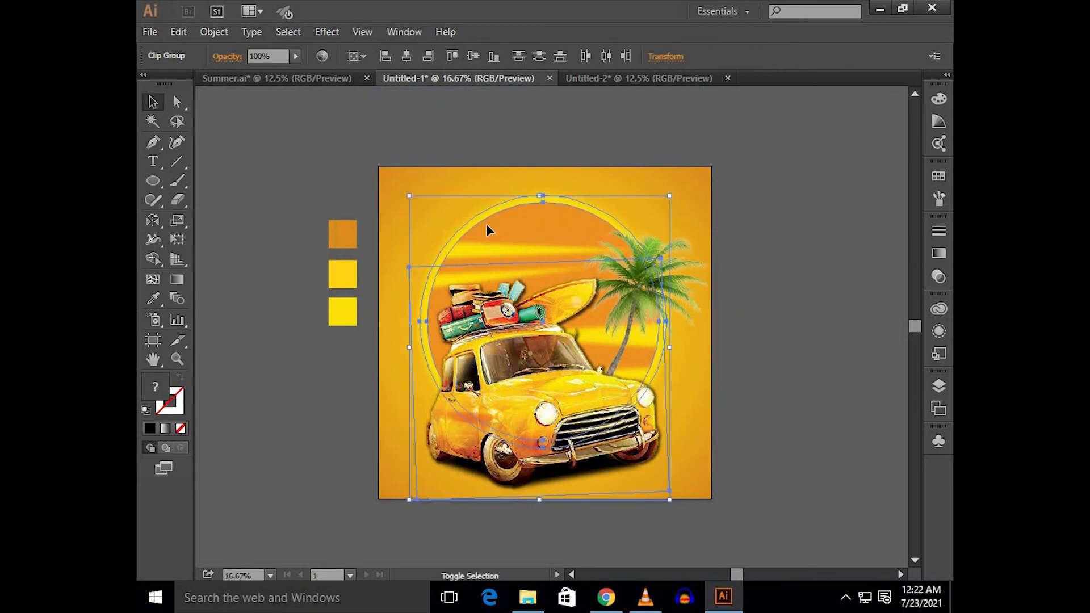
click(758, 315)
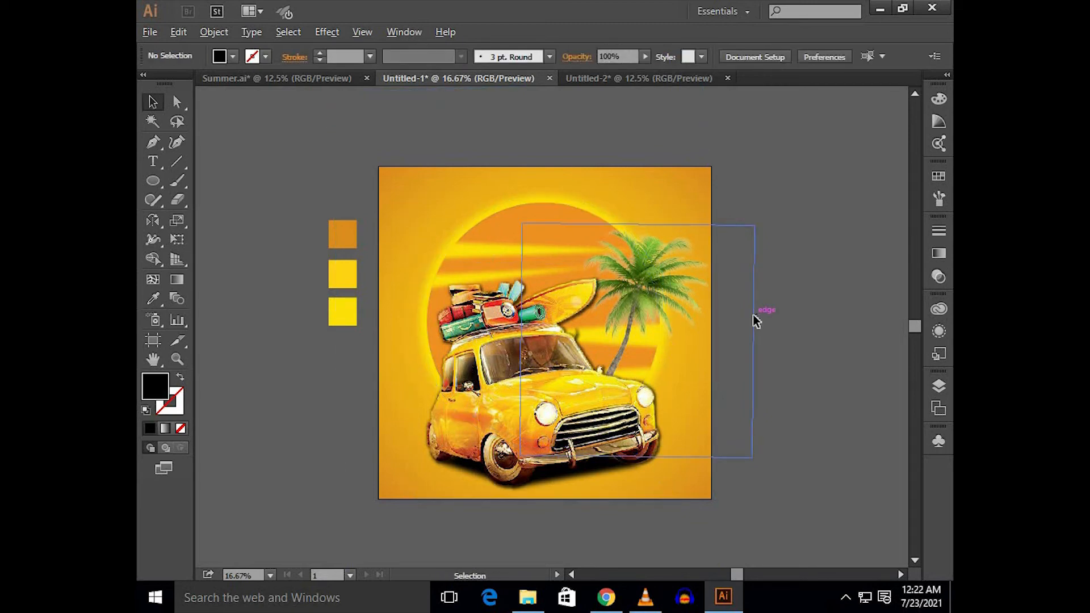
- Scale the palm tree down slightly and place a duplicate of it lower and further right, behind the car's hood
ctrl+click(752, 314)
click(631, 227)
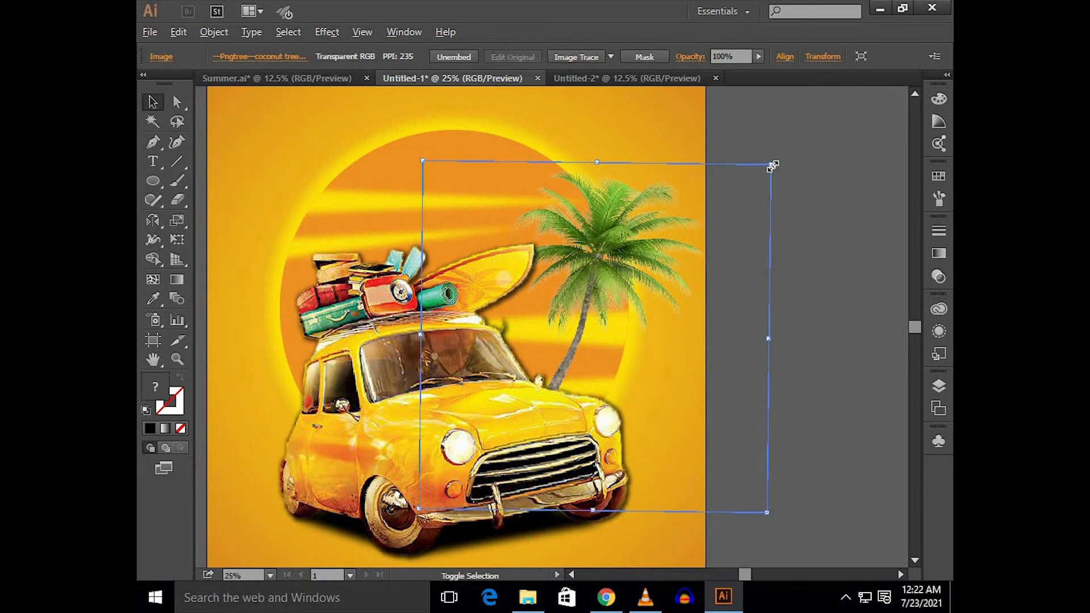
drag(771, 168, 749, 177)
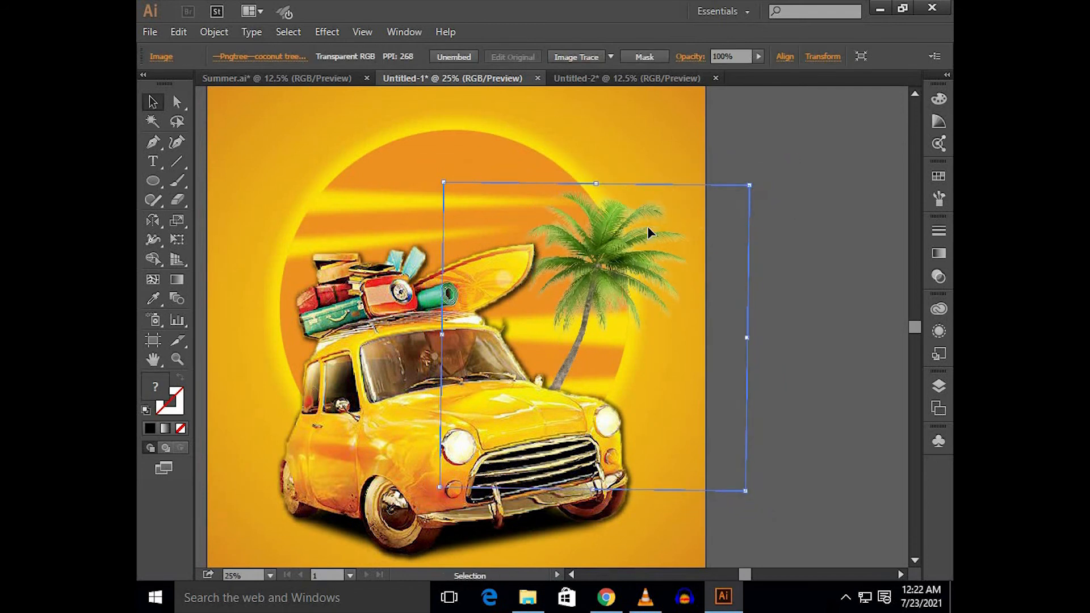
drag(622, 248, 659, 308)
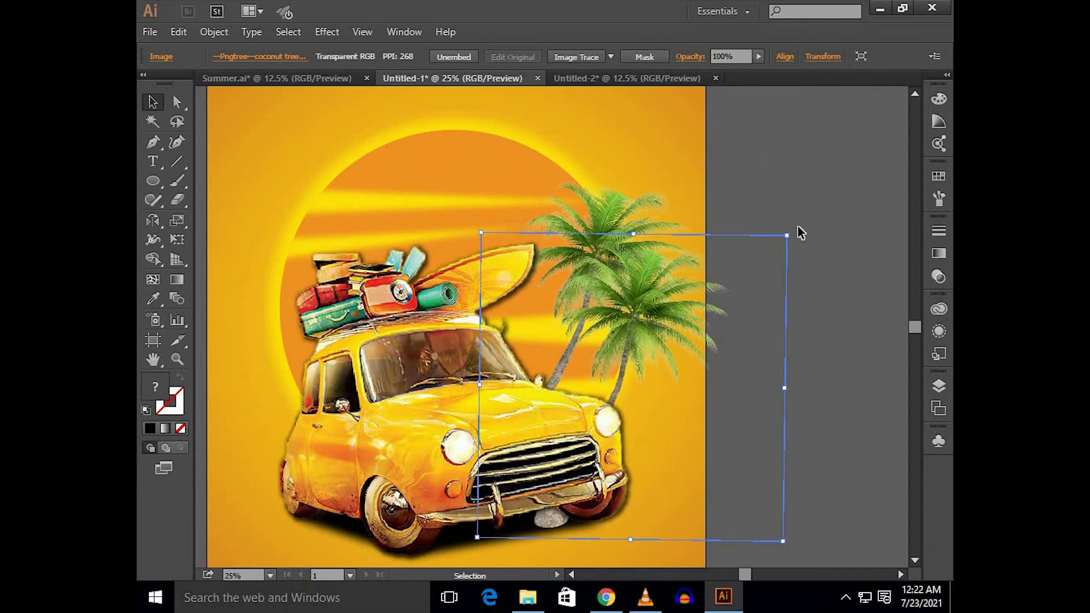
- Rotate the lower palm tree slightly clockwise, and scale both palm trees down a little behind the car's hood
drag(808, 252, 814, 277)
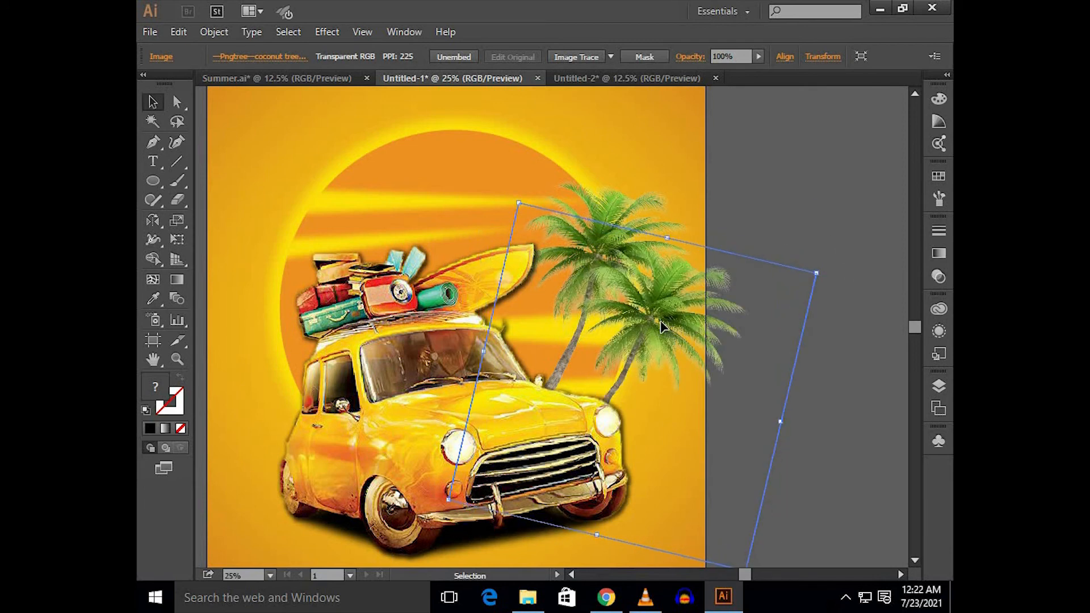
shift+click(620, 210)
drag(809, 179, 786, 200)
drag(626, 303, 621, 295)
click(802, 224)
scroll(801, 220, down, 1)
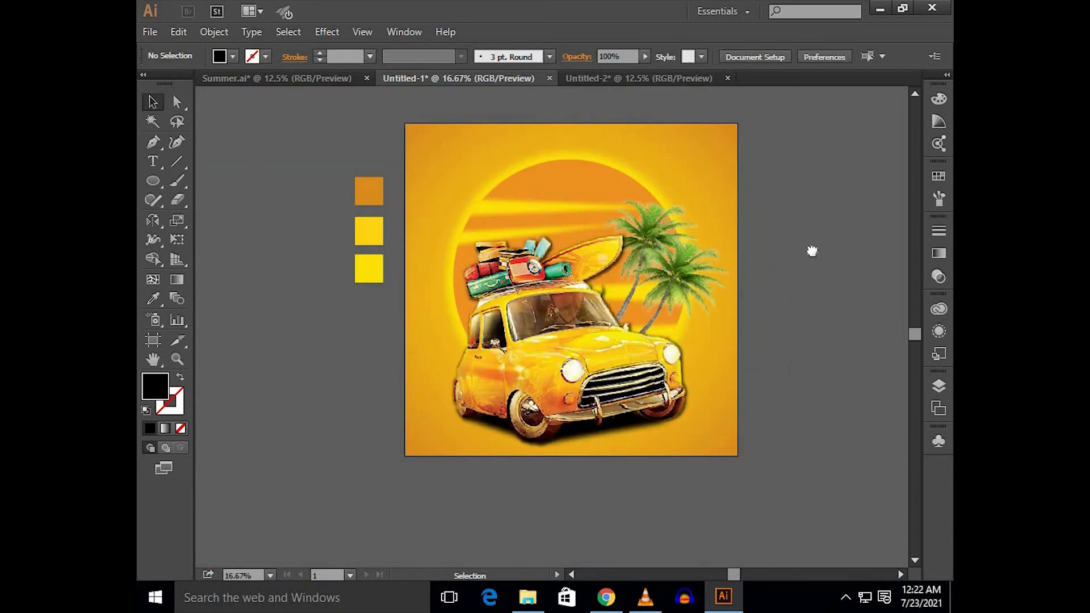
- Create a mirrored copy of both palm trees by reflecting them across the vertical axis
click(674, 266)
shift+click(670, 243)
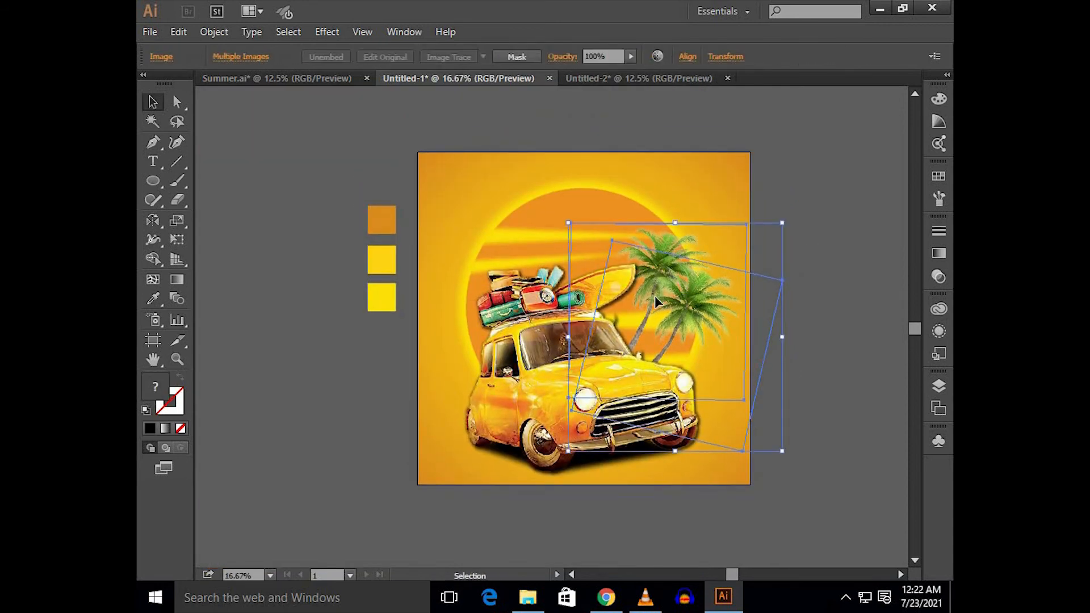
right_click(655, 295)
mouse_move(704, 349)
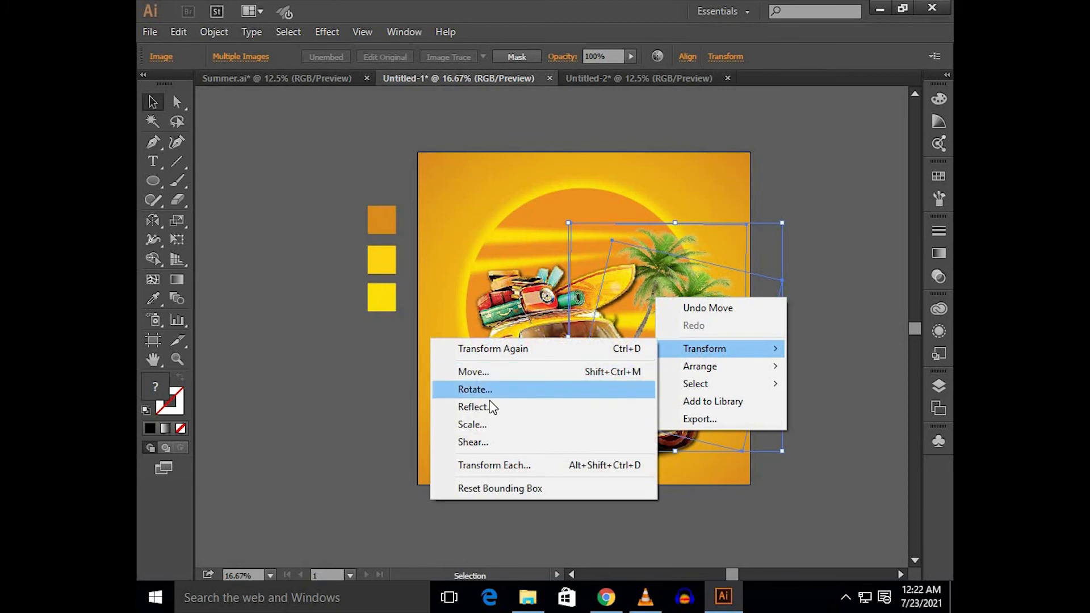
click(489, 405)
click(540, 372)
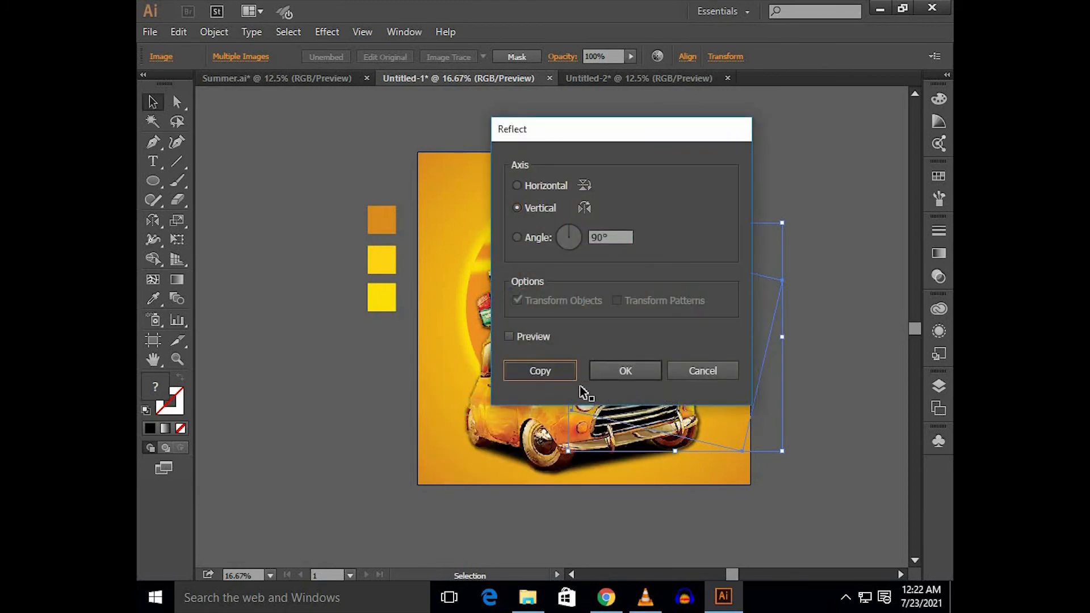
- Move the mirrored palm pair straight left until it stands behind the car's rear, opposite the original pair
key(shift+Left)
key(shift+Left)
key(shift+Left)
key(shift+Left)
key(shift+Left)
key(shift+Left)
key(shift+Left)
key(shift+Left)
key(shift+Left)
key(shift+Left)
key(shift+Left)
key(shift+Left)
key(shift+Left)
key(shift+Left)
key(shift+Left)
key(shift+Left)
key(shift+Left)
key(shift+Left)
key(shift+Left)
key(shift+Left)
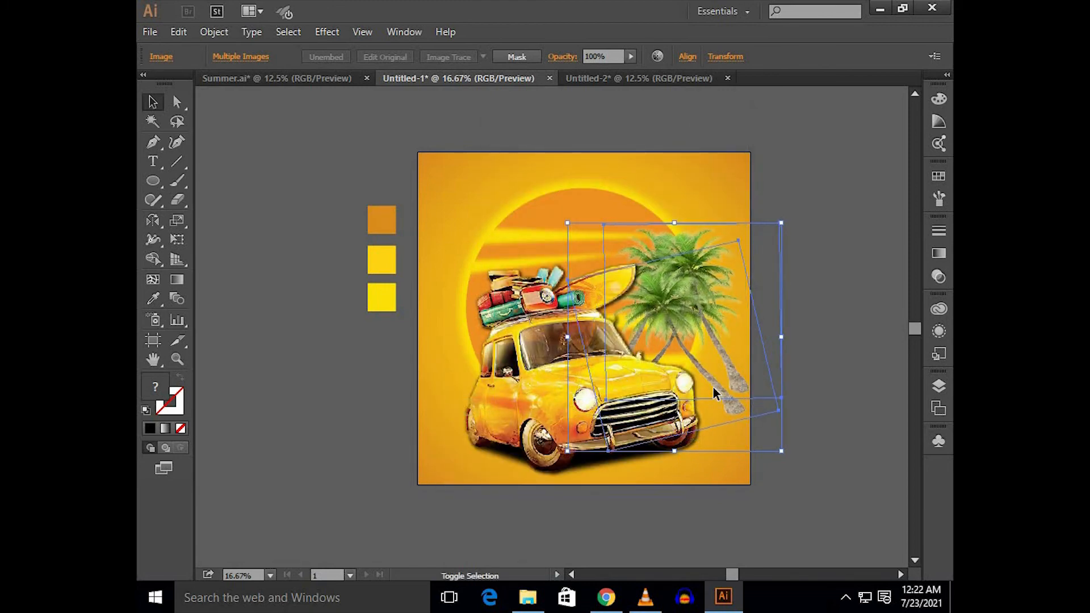
key(shift+Left)
key(shift+Left)
key(shift+Left)
key(shift+Left)
key(shift+Left)
key(shift+Left)
key(shift+Left)
key(shift+Left)
key(shift+Left)
key(shift+Left)
key(shift+Left)
key(shift+Left)
key(shift+Left)
key(shift+Left)
key(shift+Left)
key(shift+Left)
key(shift+Left)
key(shift+Left)
key(shift+Left)
key(shift+Left)
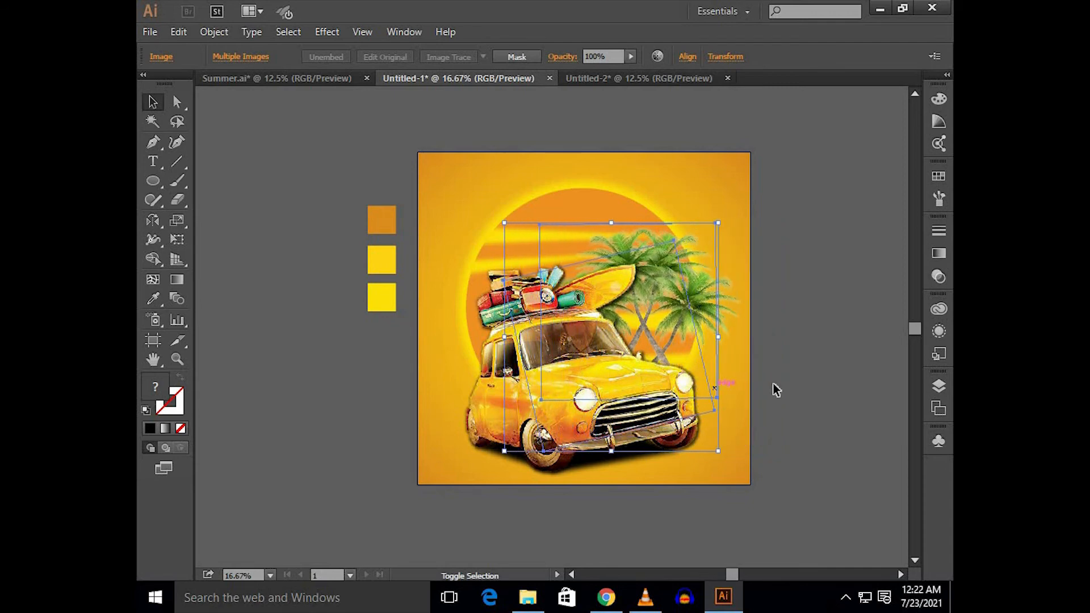
key(shift+Left)
key(shift+Left)
key(shift+Left)
key(shift+Left)
key(shift+Left)
key(shift+Left)
key(shift+Left)
key(shift+Left)
key(shift+Left)
key(shift+Left)
key(shift+Left)
key(shift+Left)
key(shift+Left)
key(shift+Left)
key(shift+Left)
key(shift+Left)
key(shift+Left)
key(shift+Left)
key(shift+Left)
key(shift+Left)
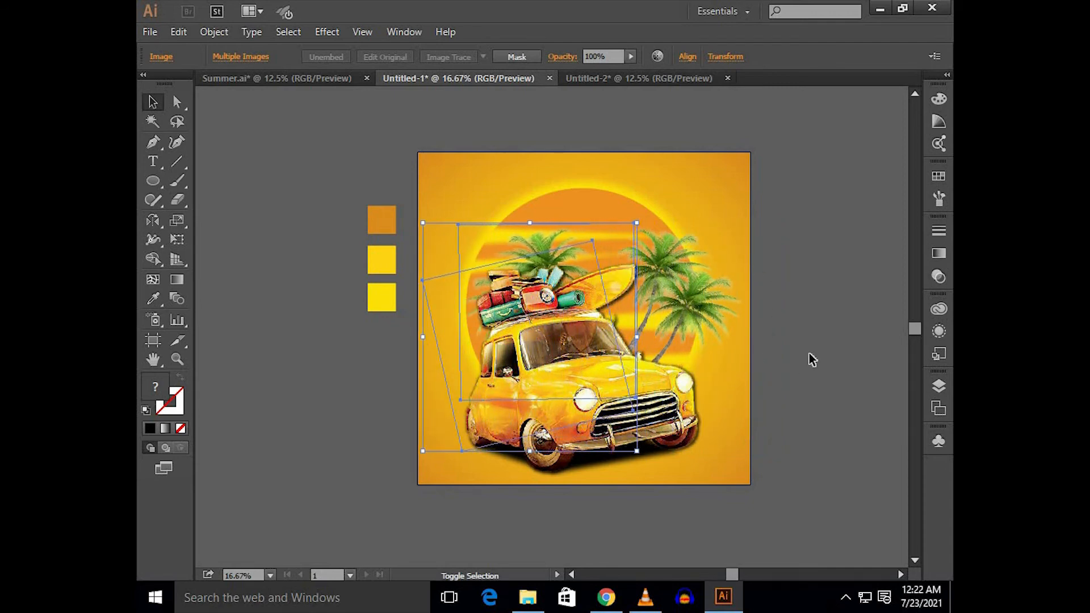
key(shift+Left)
key(shift+Left)
key(shift+Left)
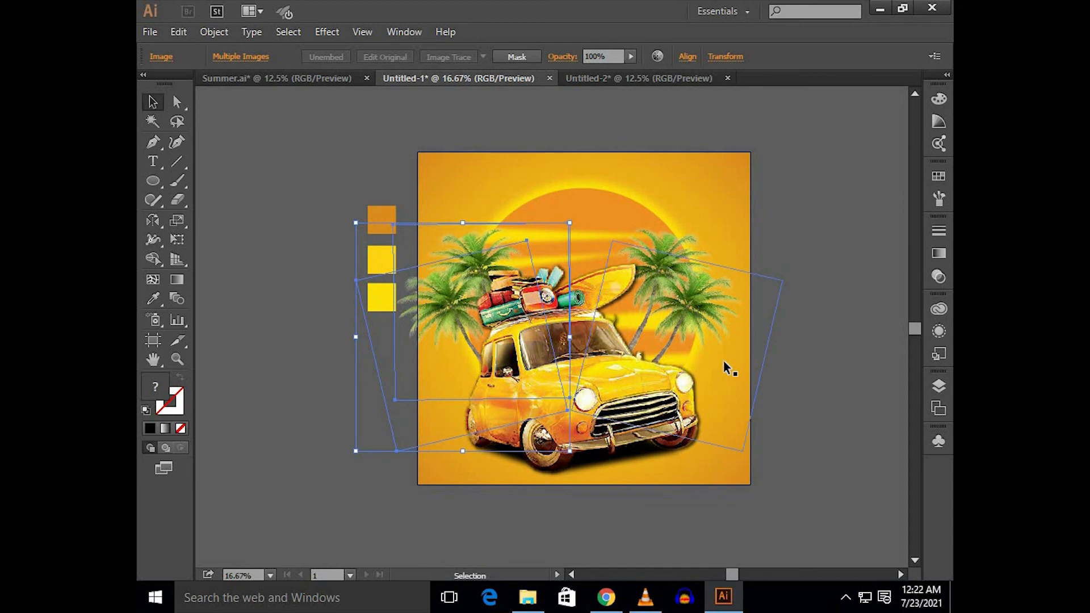
- Lower the mirrored palm pair slightly so it sits closer behind the luggage and the rear of the car
scroll(670, 369, up, 1)
drag(363, 241, 453, 317)
scroll(372, 262, down, 1)
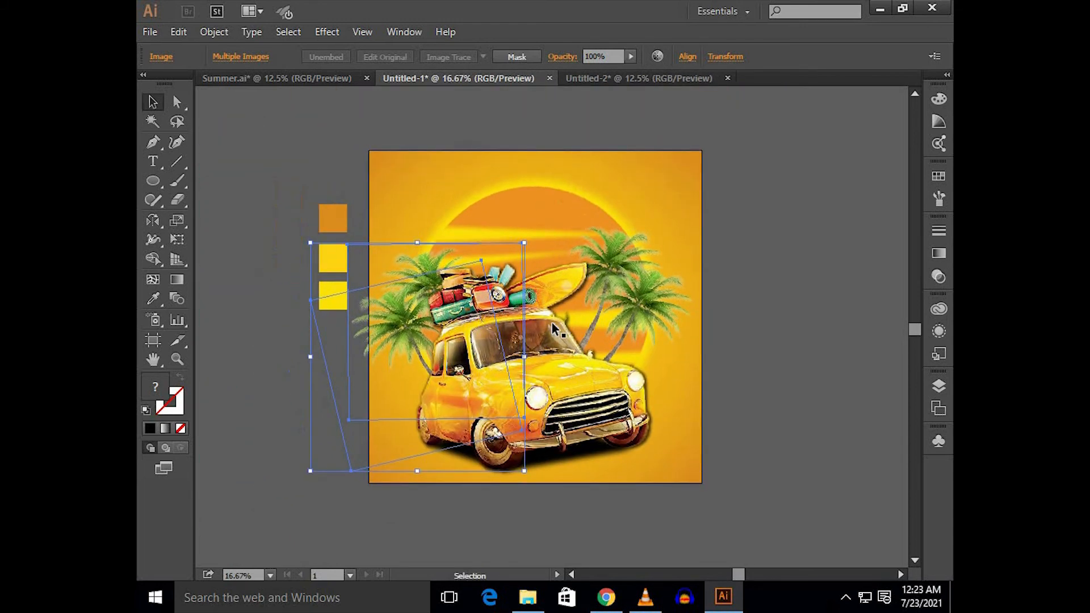
click(632, 269)
shift+click(625, 242)
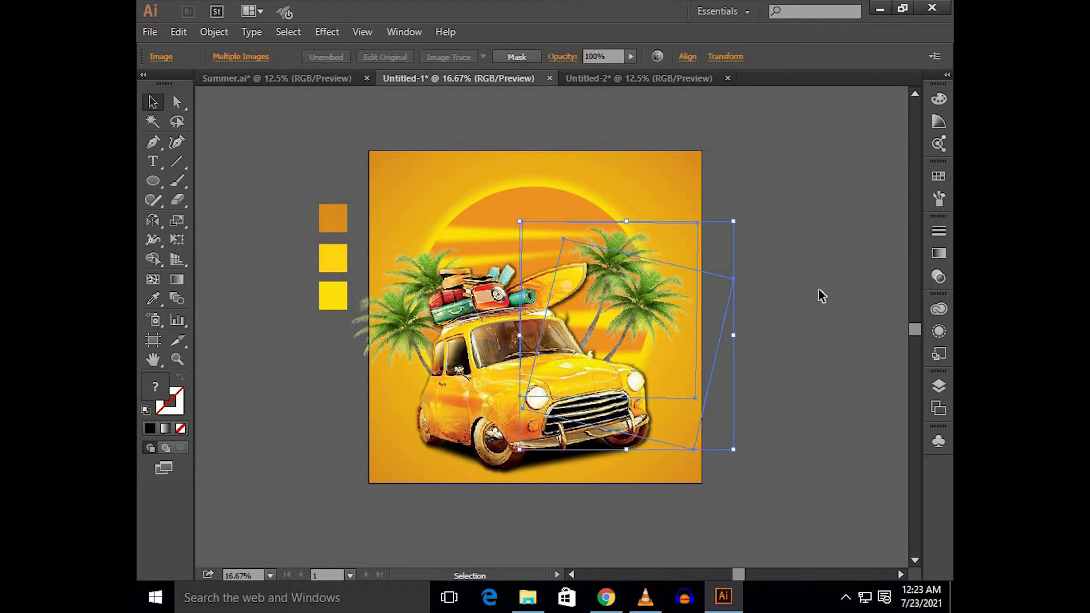
click(821, 295)
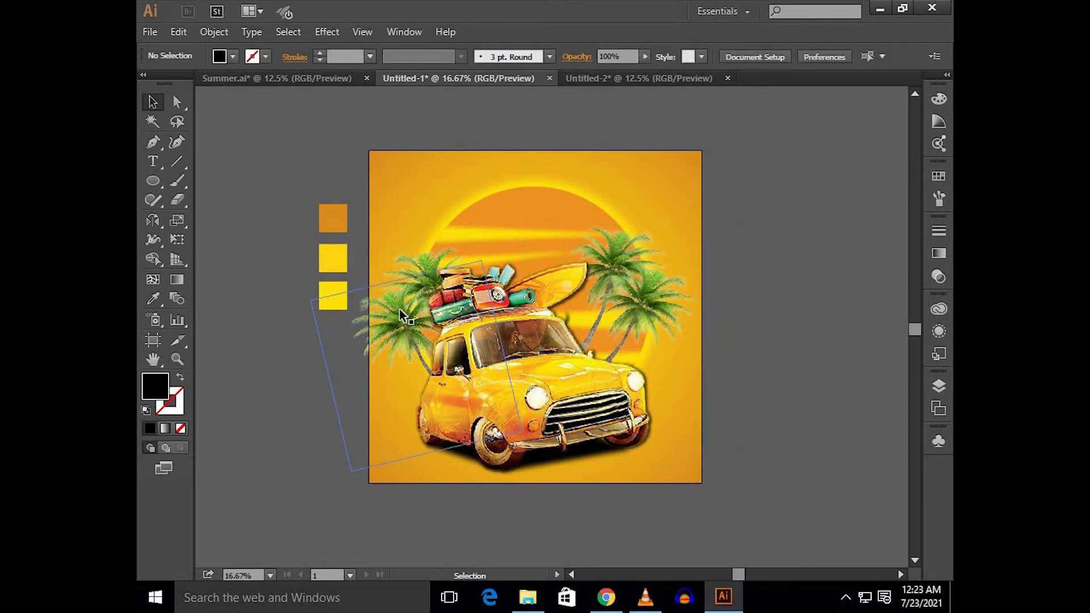
click(407, 301)
shift+click(480, 299)
key(shift+Right)
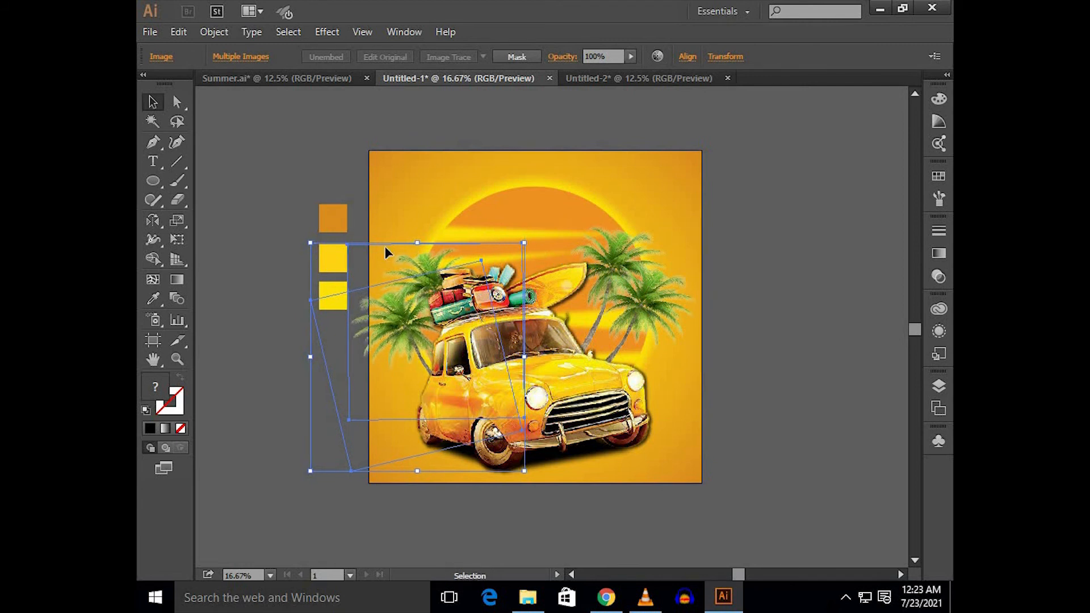
click(327, 163)
drag(325, 162, 368, 185)
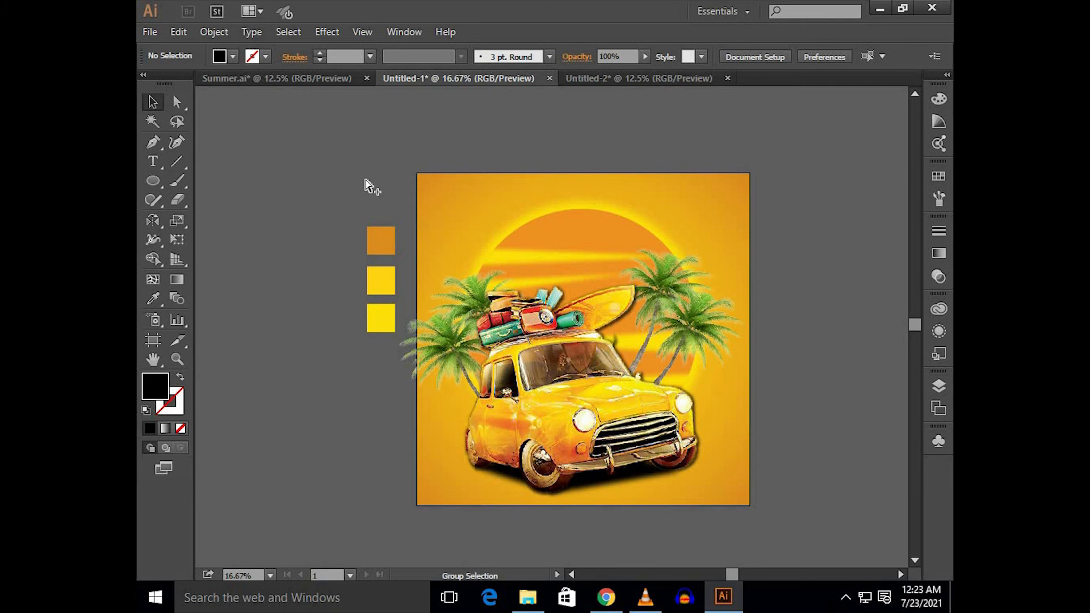
- Nudge the car and the sun together slightly to the right to centre them on the artboard
key(ctrl+a)
click(378, 203)
click(588, 386)
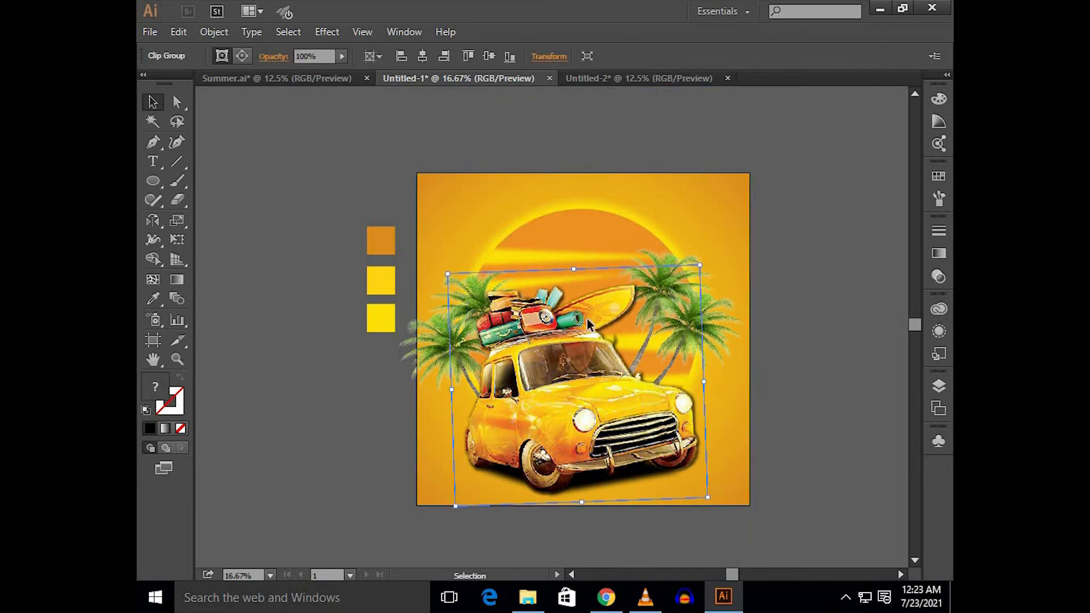
shift+click(573, 244)
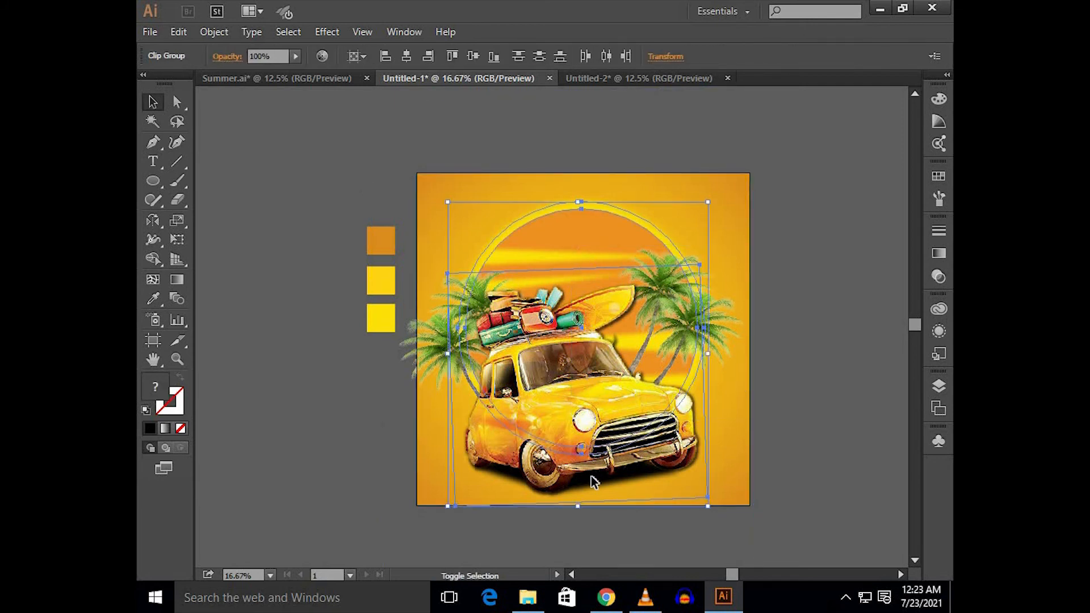
key(shift+Right)
key(shift+Right)
key(shift+Right)
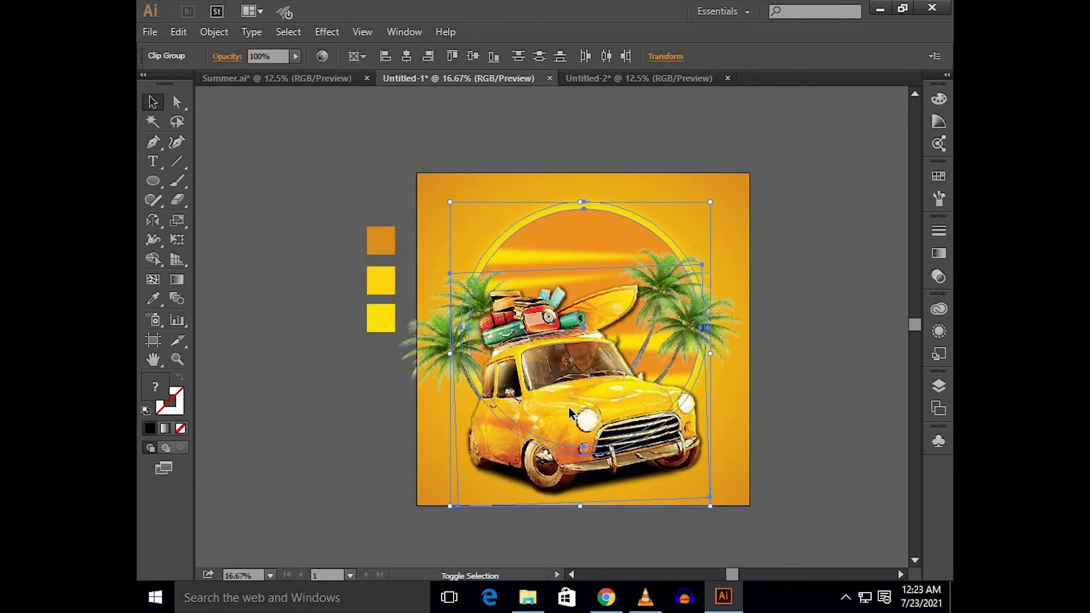
click(786, 345)
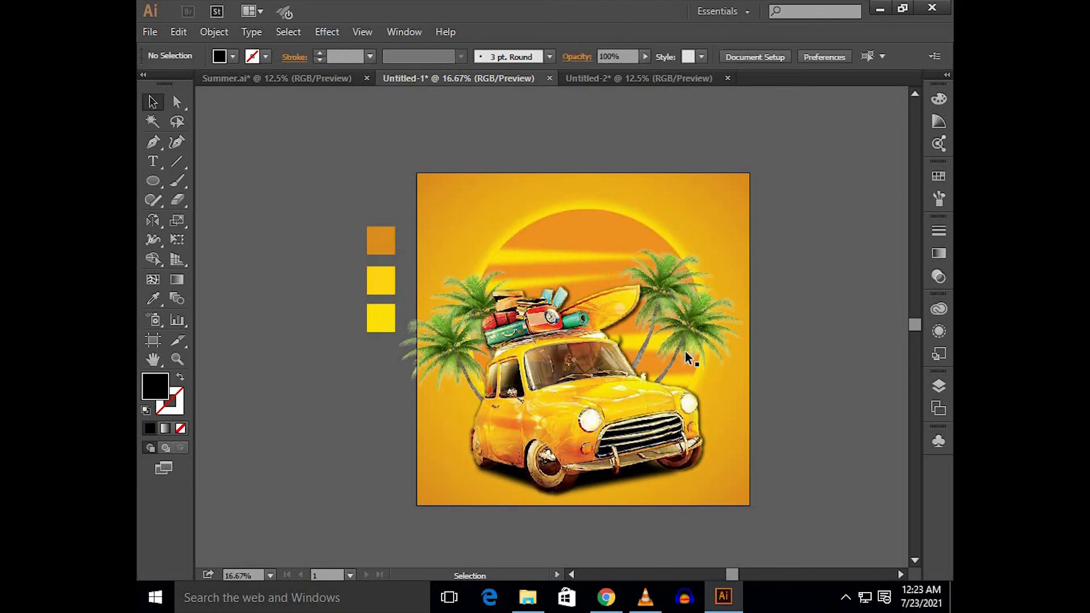
- Move the left palm pair up and right so its leaves rise above the luggage and overlap the sun's edge
click(446, 329)
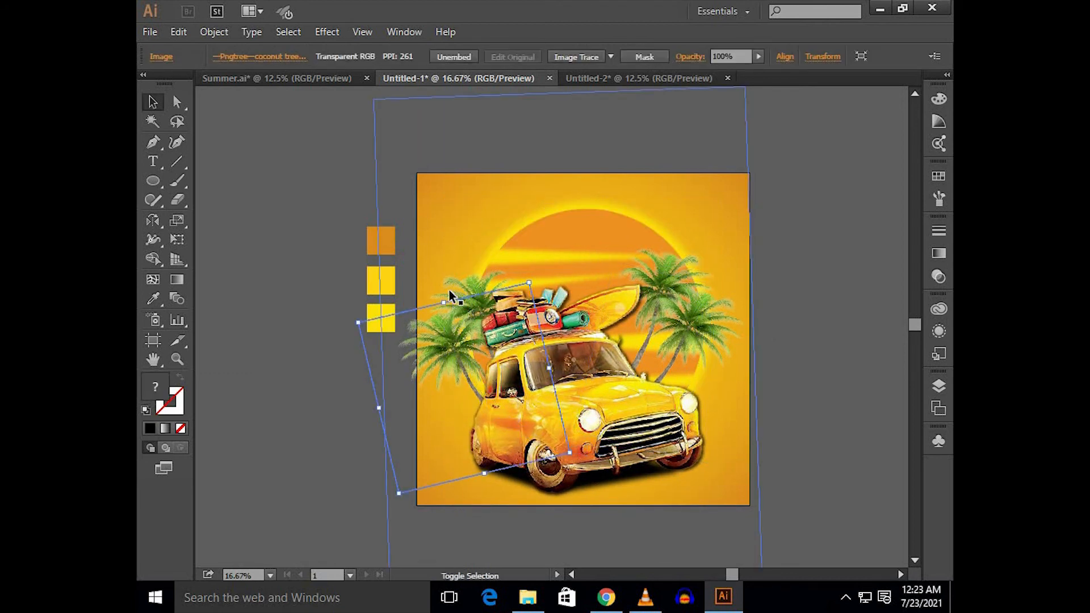
shift+click(451, 292)
key(shift+Right)
key(shift+Right)
key(shift+Up)
key(shift+Up)
key(shift+Up)
key(shift+Up)
key(shift+Up)
key(shift+Right)
key(shift+Up)
key(shift+Up)
key(shift+Up)
key(shift+Up)
key(shift+Up)
key(shift+Up)
key(shift+Up)
key(shift+Up)
key(shift+Up)
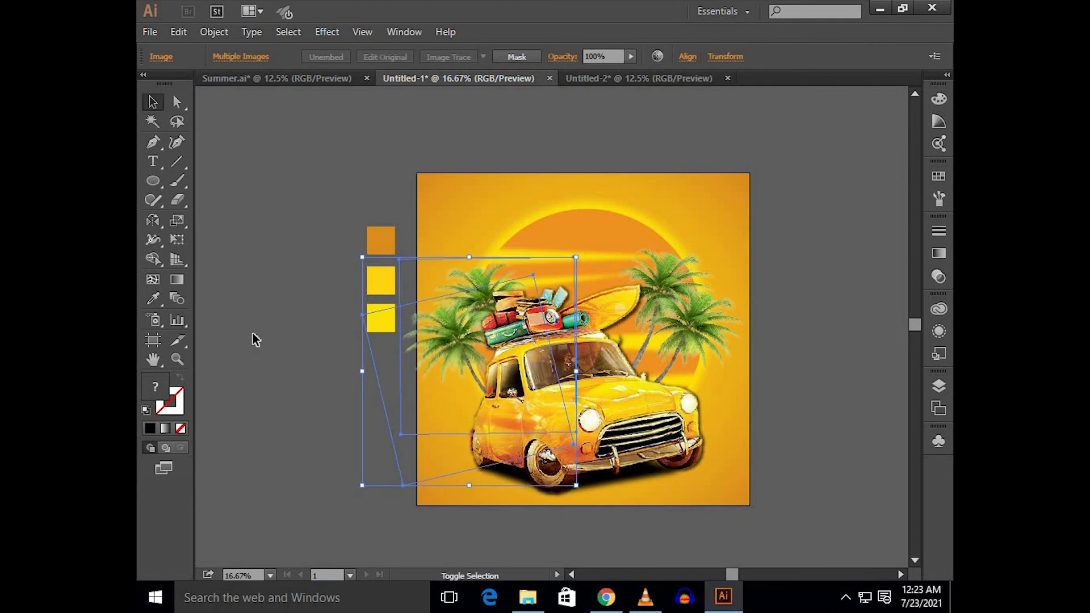
key(shift+Right)
key(shift+Right)
key(shift+Right)
key(shift+Up)
key(shift+Up)
key(shift+Up)
key(shift+Up)
key(shift+Up)
key(shift+Up)
key(shift+Up)
key(shift+Right)
key(shift+Right)
key(shift+Right)
key(shift+Right)
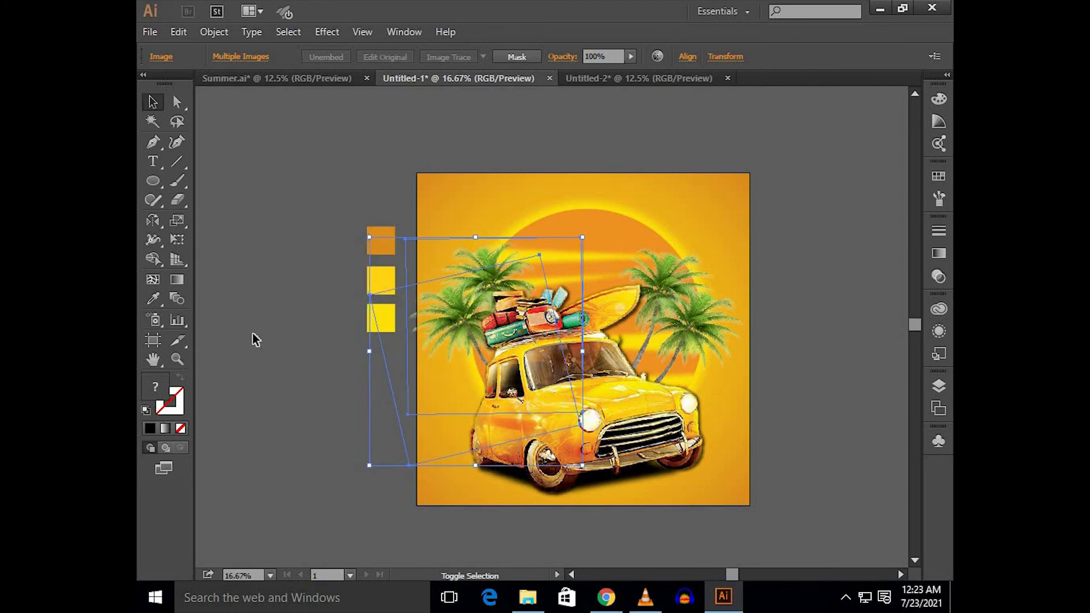
key(shift+Right)
key(shift+Right)
key(shift+Right)
- Scale the left palm pair down slightly and shift it left toward the artboard's edge
scroll(446, 289, up, 1)
drag(343, 213, 361, 233)
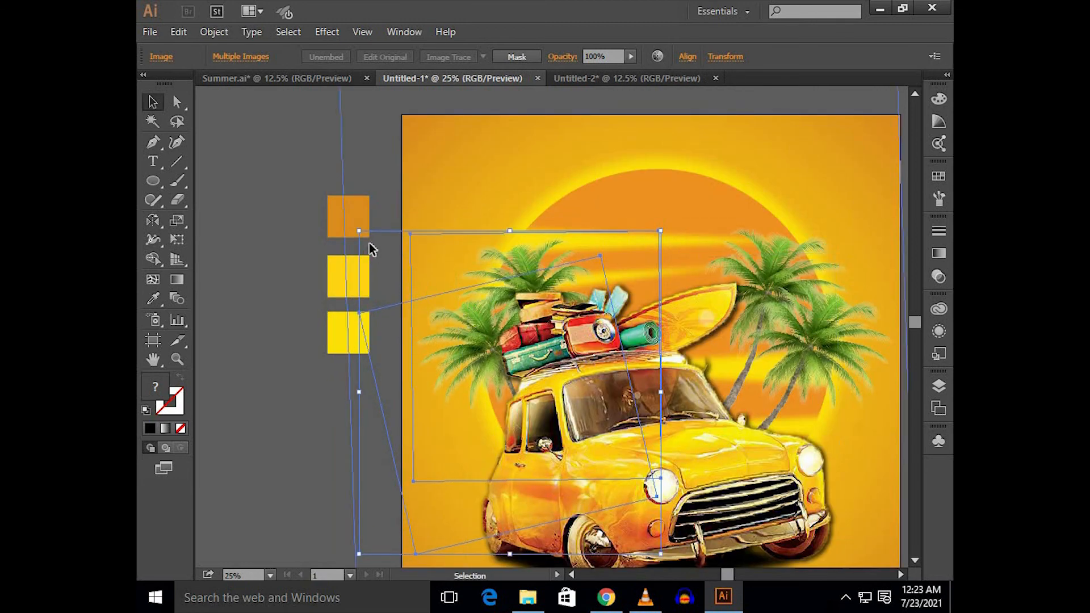
key(shift+Left)
key(shift+Left)
key(shift+Left)
key(shift+Left)
key(shift+Left)
key(shift+Left)
key(shift+Left)
key(shift+Left)
key(shift+Left)
key(shift+Left)
key(shift+Left)
key(shift+Left)
key(shift+Left)
key(shift+Left)
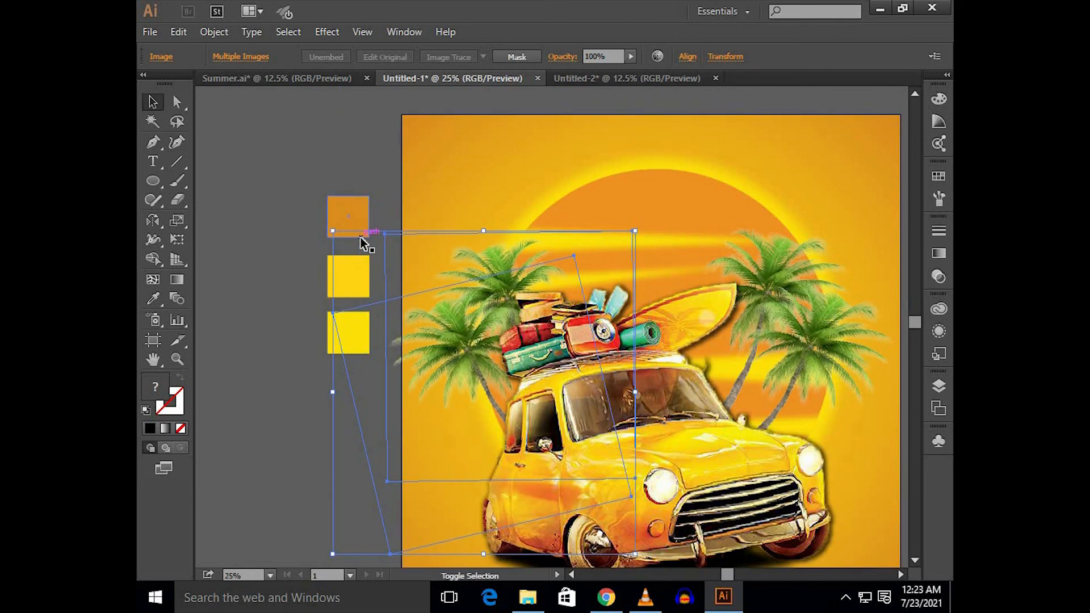
- Rotate the left palm pair slightly counterclockwise and nudge it right so its leaves stay inside the artboard
drag(348, 228, 331, 234)
key(shift+Right)
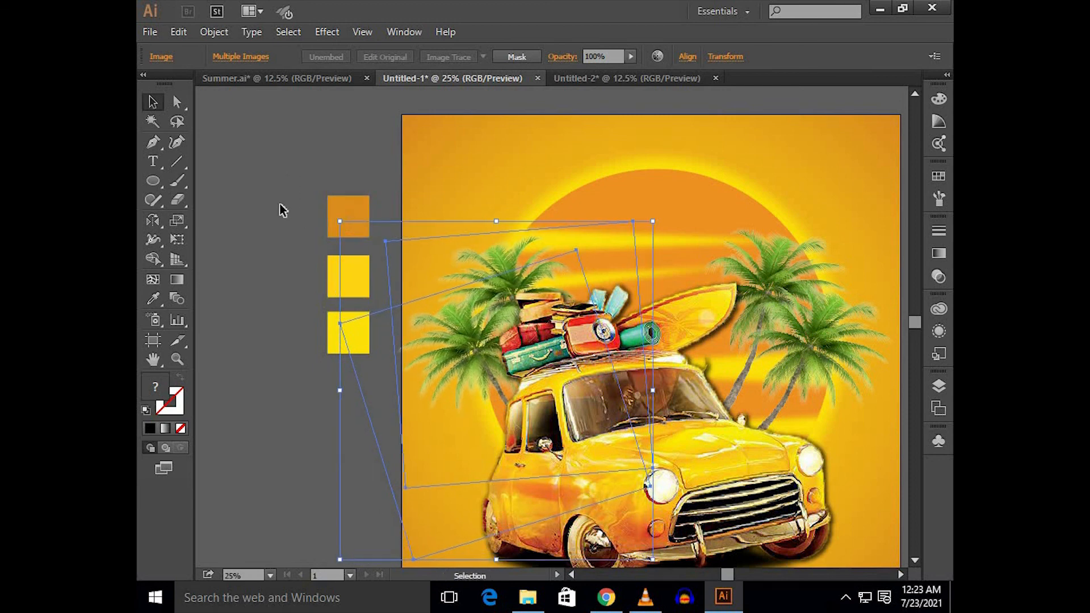
click(299, 219)
scroll(284, 215, down, 1)
drag(270, 214, 326, 236)
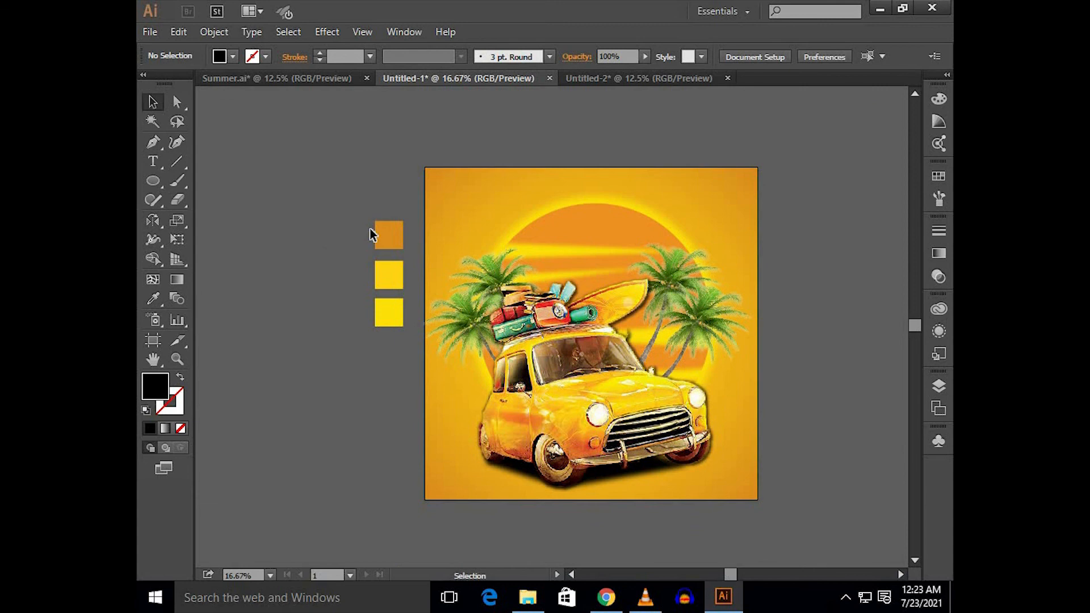
- Move the white "Summer Trip" lettering onto the artboard over the sun and bring it to the front
drag(805, 255, 440, 251)
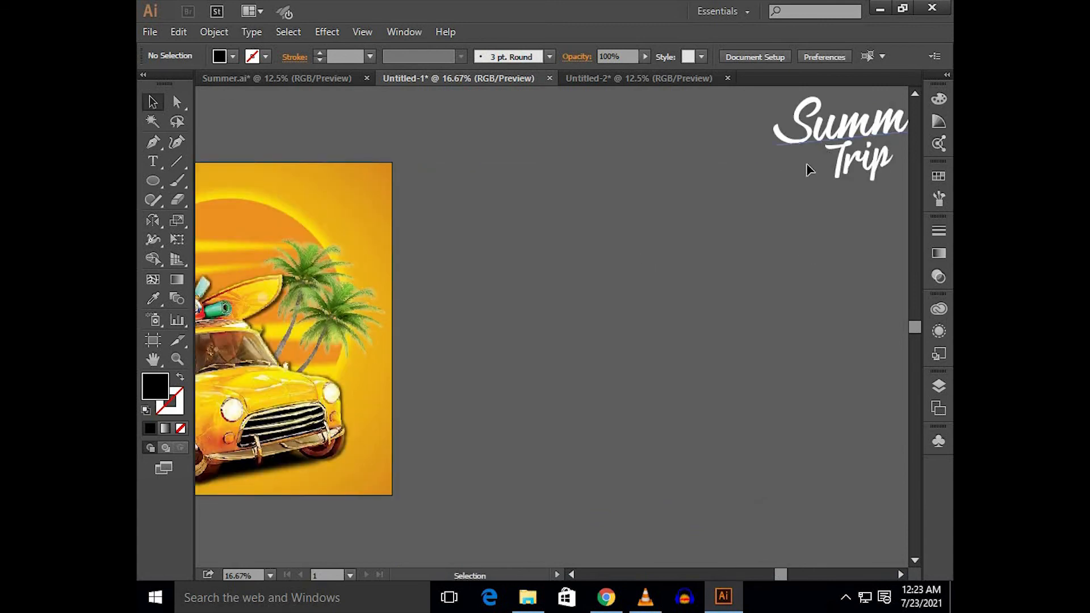
click(831, 142)
drag(728, 181, 477, 219)
drag(476, 219, 481, 285)
right_click(499, 284)
mouse_move(547, 414)
click(717, 415)
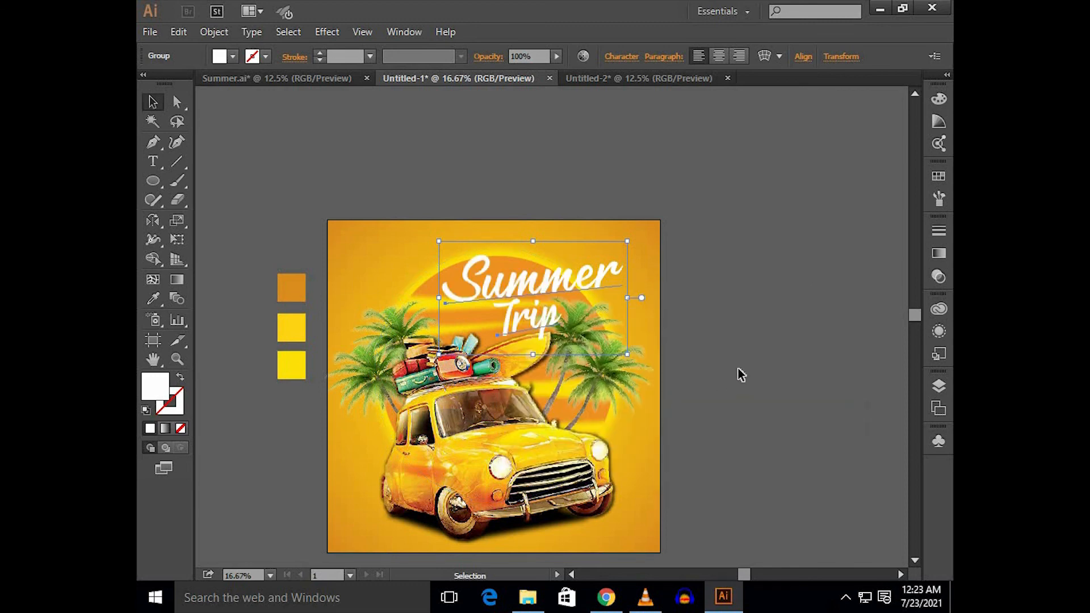
- Move the white "Summer Trip" lettering up and left so it sits above the luggage, between the palm pairs, near the artboard's upper edge
click(738, 369)
scroll(738, 369, up, 1)
scroll(723, 348, left, 3)
click(584, 247)
drag(584, 247, 517, 222)
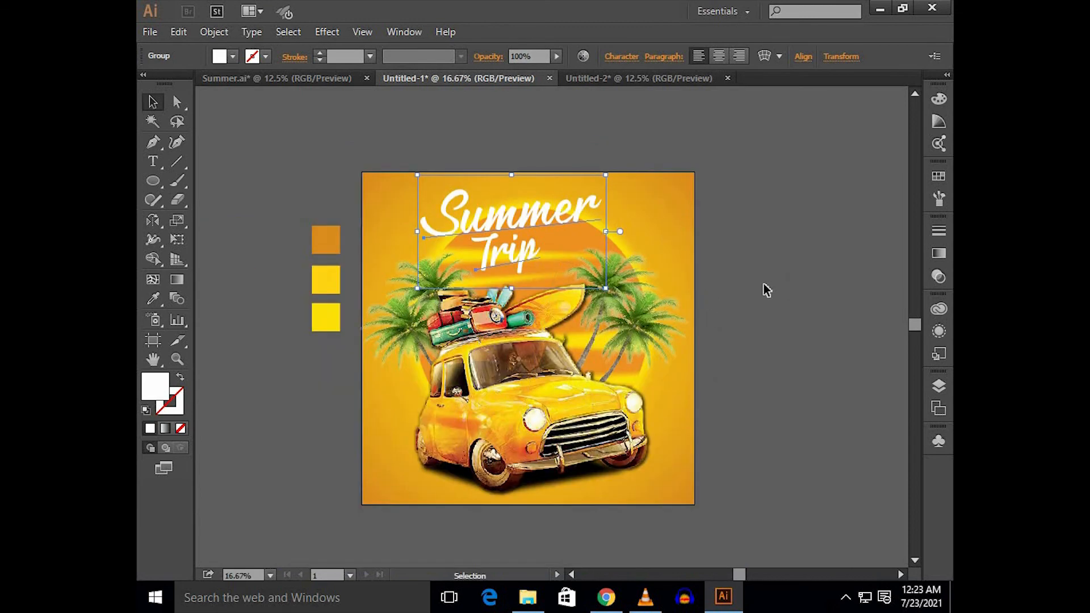
click(764, 284)
drag(757, 298, 766, 298)
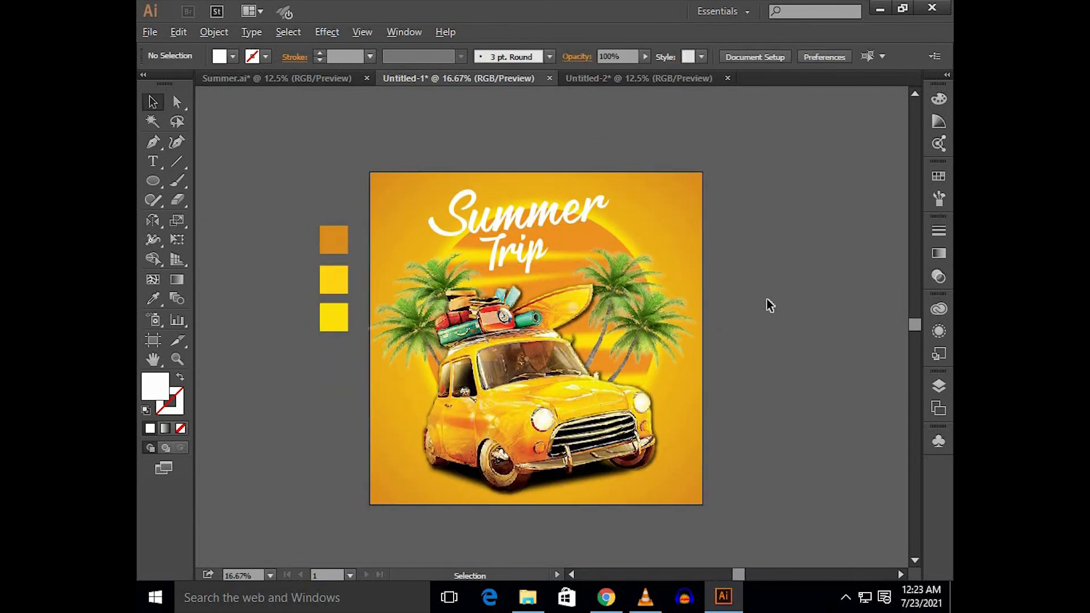
- Nudge the "Summer Trip" lettering slightly right and down, closer to the artboard's horizontal center, and leave it deselected
scroll(766, 298, down, 1)
click(660, 233)
drag(651, 206, 647, 205)
click(804, 281)
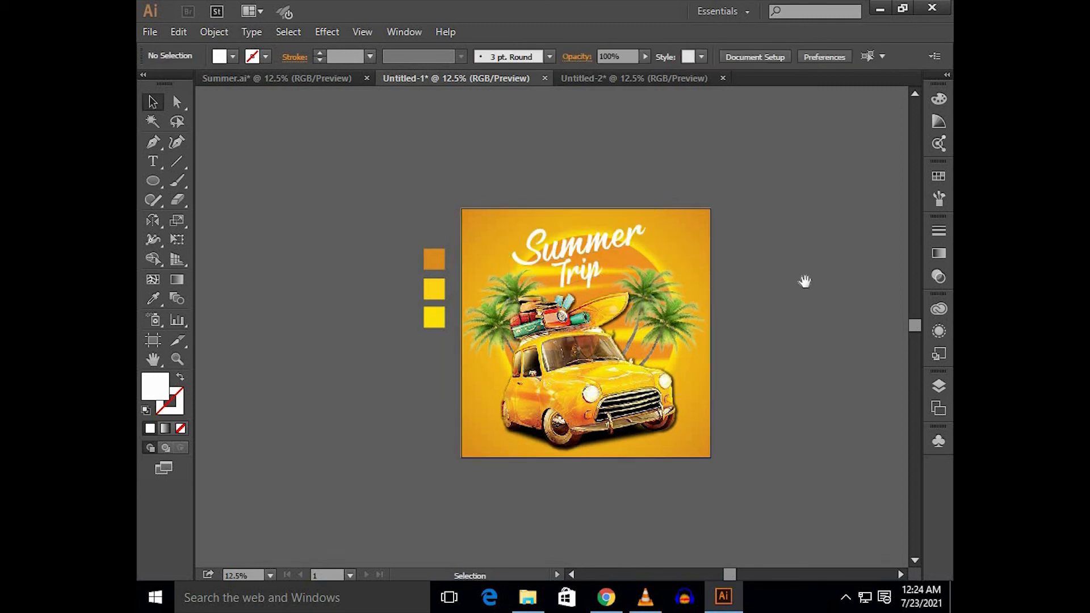
drag(804, 281, 669, 285)
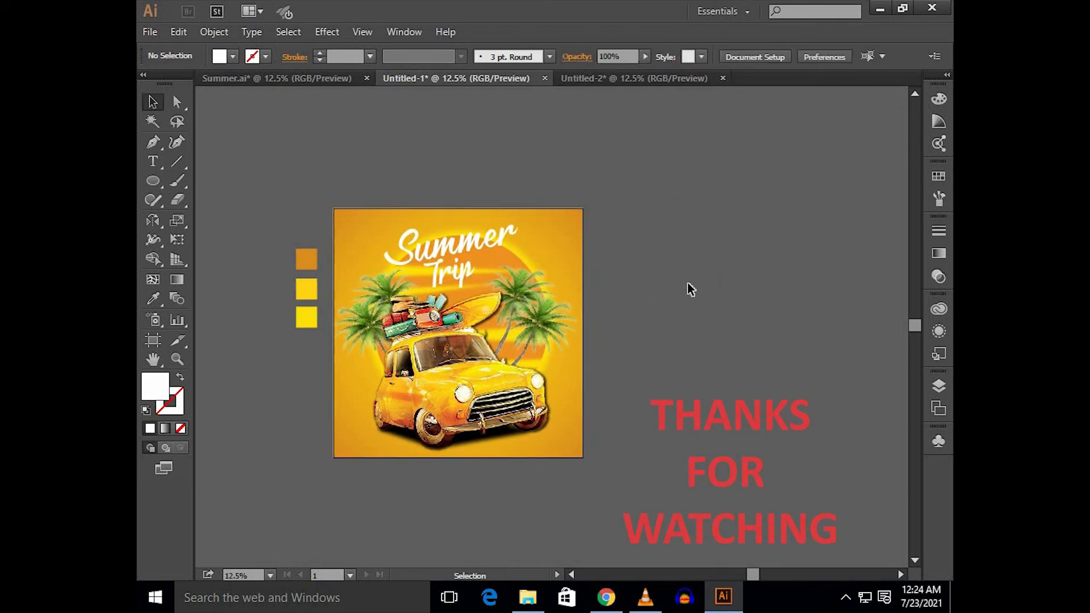